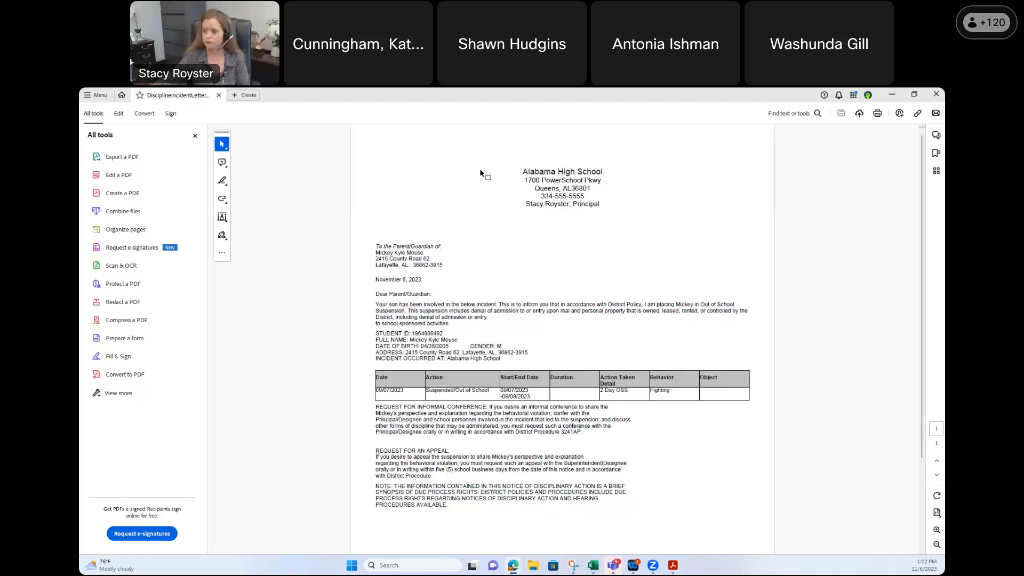
- Switch to PowerSchool SIS and open the OSS Letter for Alabama High School from the district's discipline incident letters for editing
left_click(889, 96)
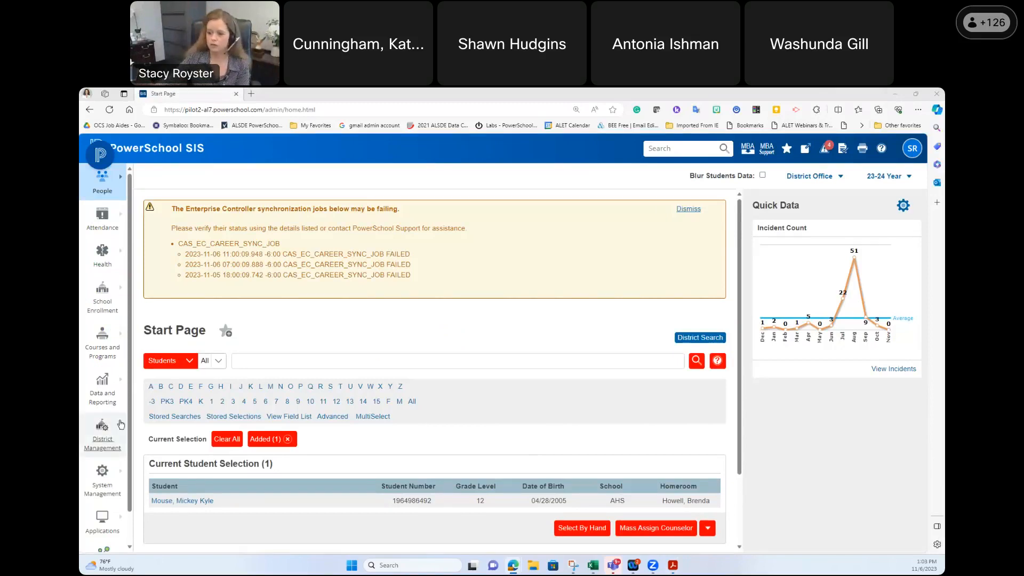
left_click(106, 432)
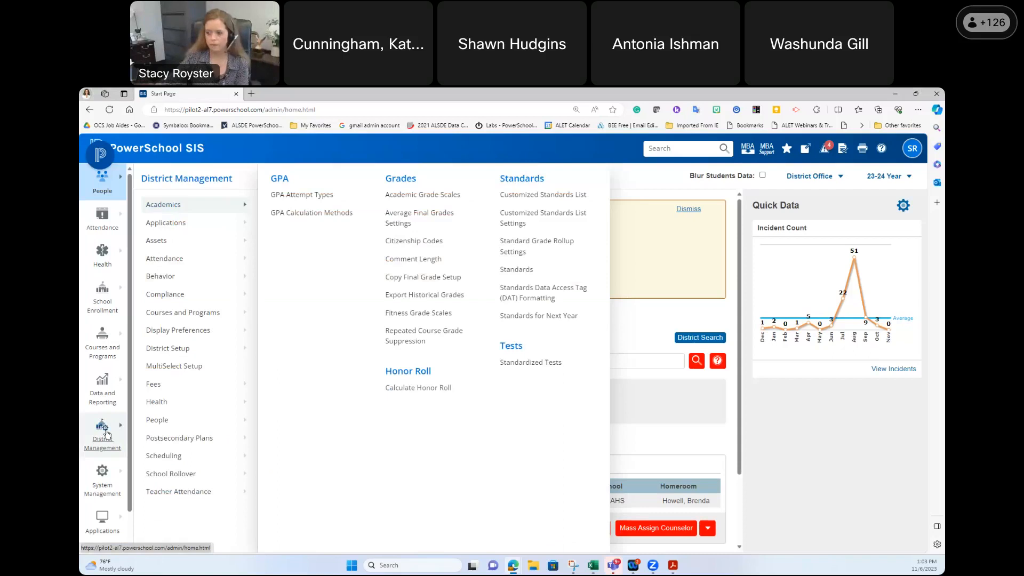
left_click(170, 279)
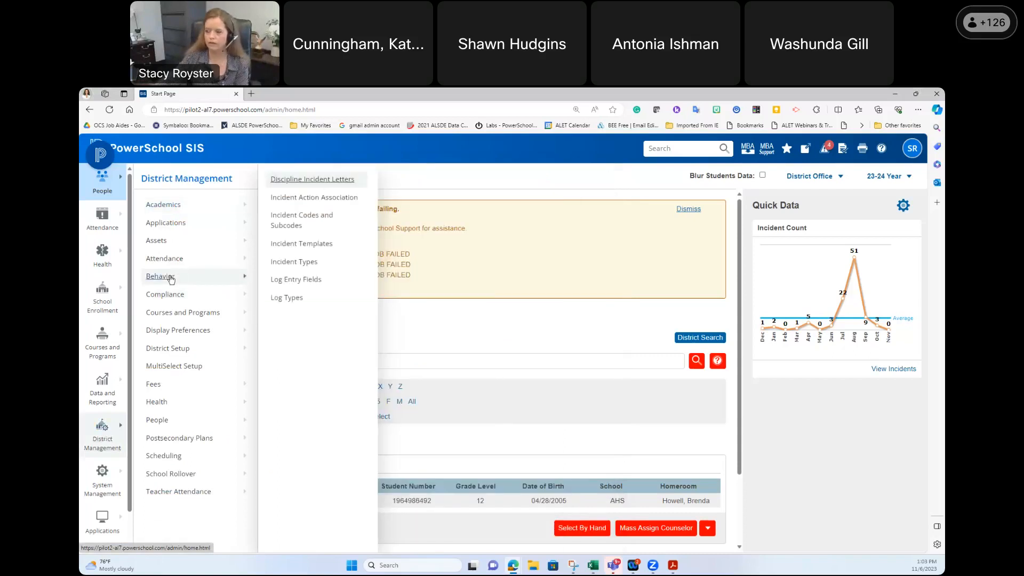
left_click(318, 181)
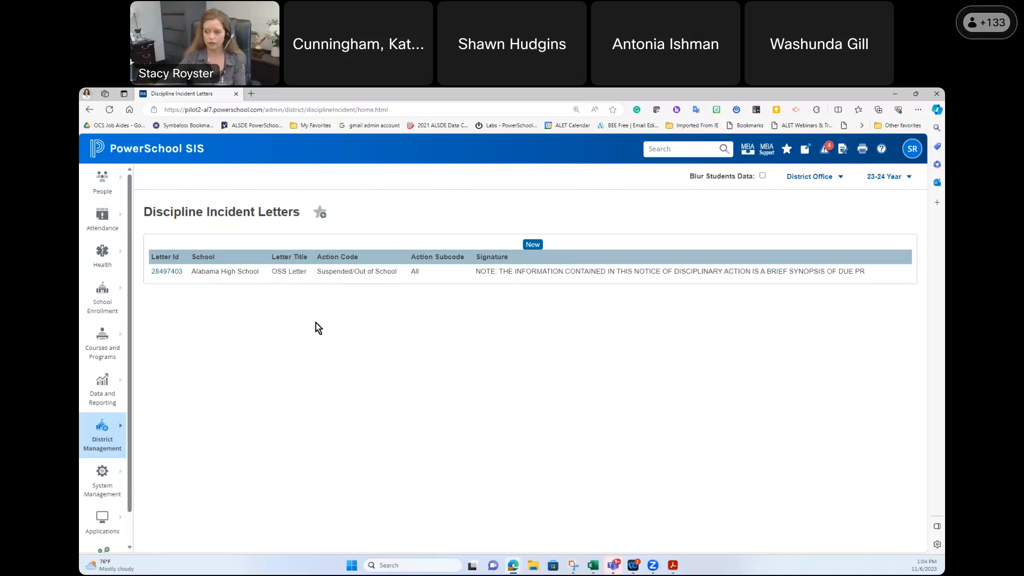
left_click(167, 272)
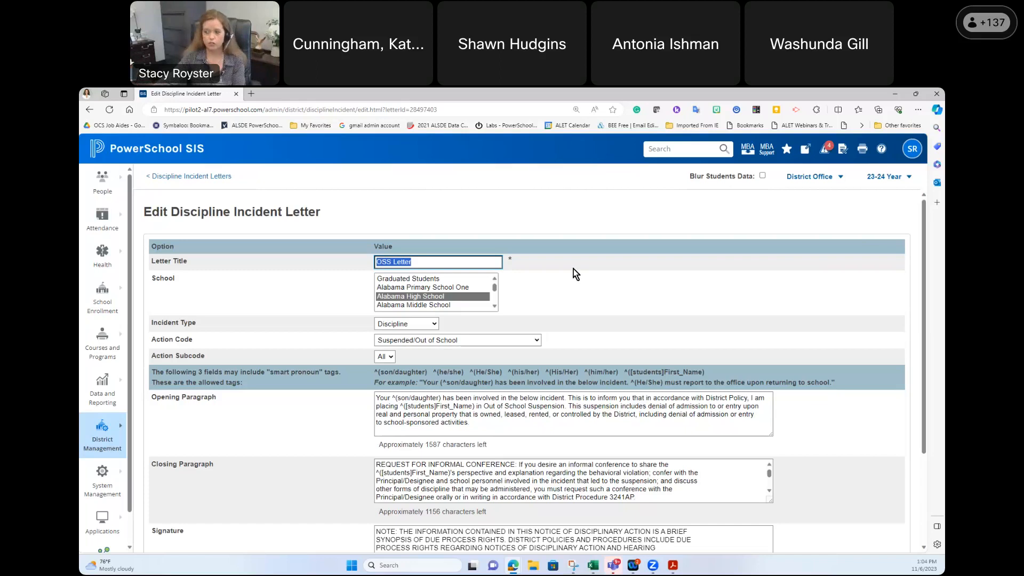
- Compare the letter's available School options with the schools listed for switching from District Office
scroll(451, 299, "down", 3)
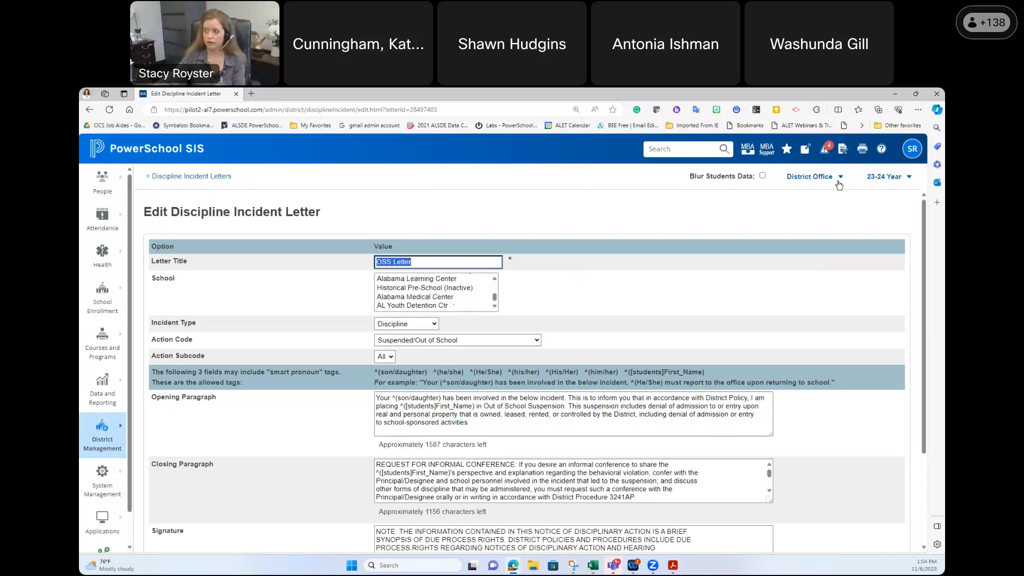
left_click(837, 178)
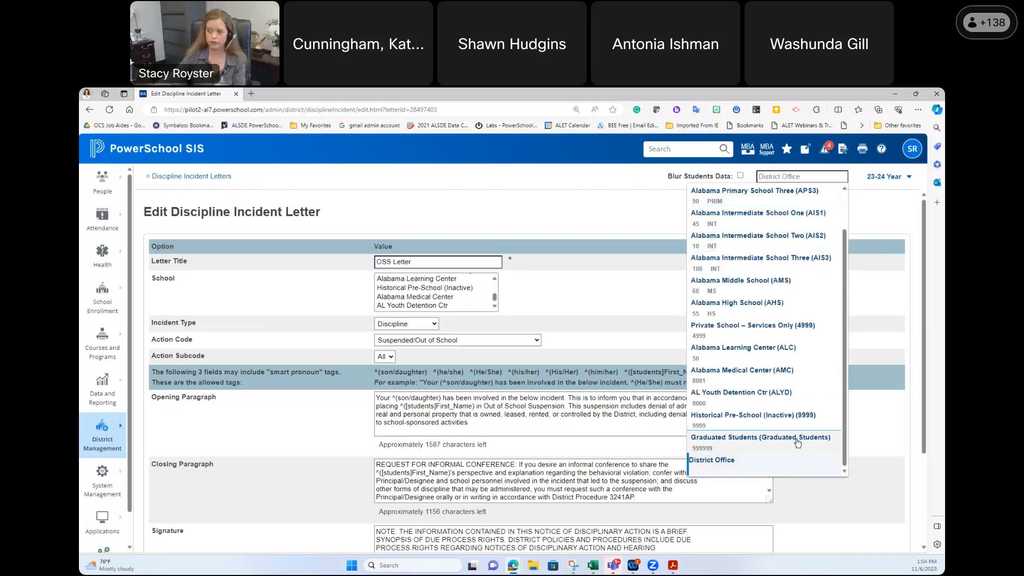
scroll(797, 256, "up", 1)
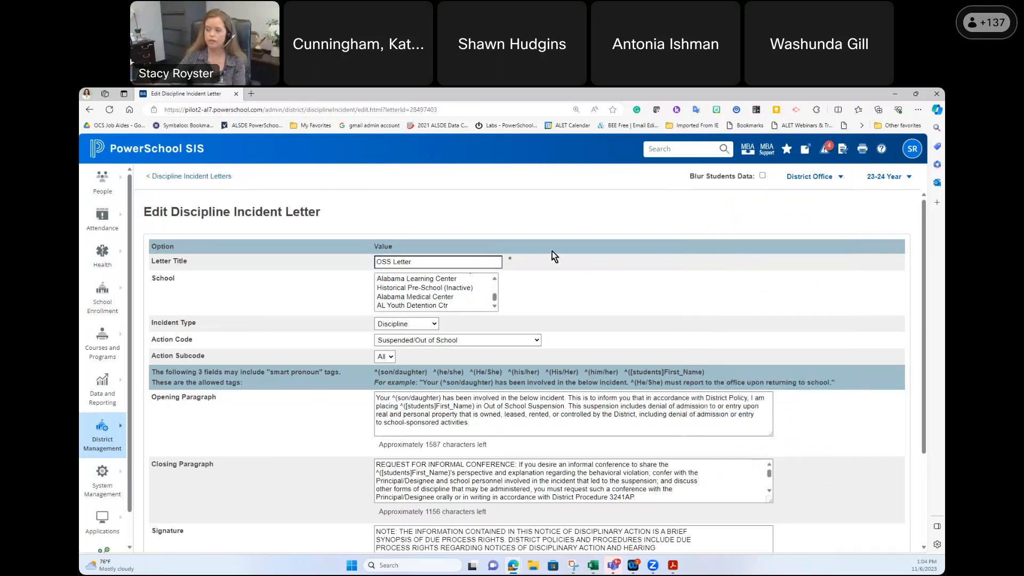
scroll(428, 294, "up", 3)
scroll(428, 294, "up", 2)
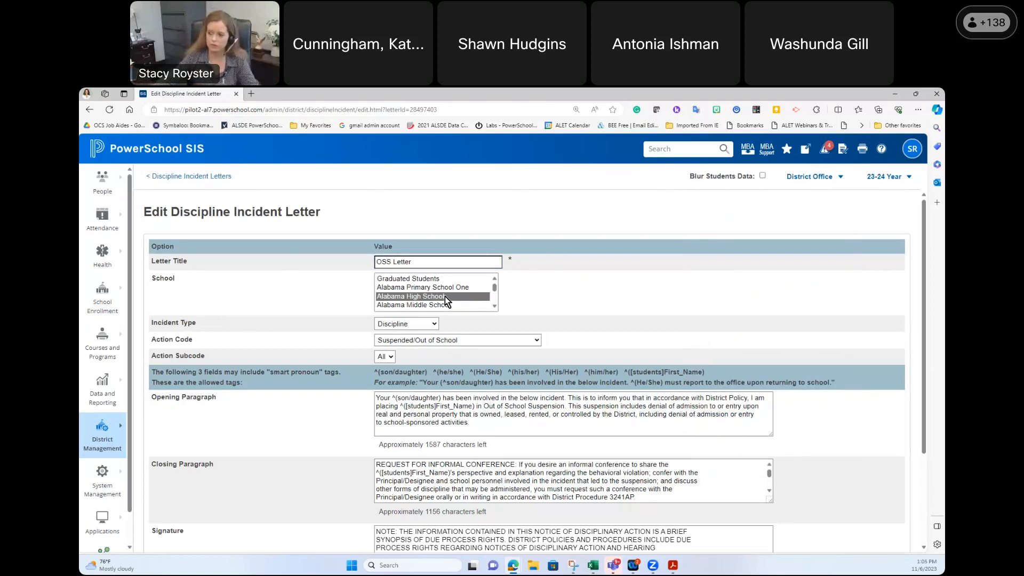
- Add Alabama Primary School One, Alabama Middle School, and Alabama Intermediate Schools One, Two and Three to the letter's school selection
left_click(457, 287, "ctrl")
left_click(456, 304, "ctrl")
scroll(460, 294, "down", 1)
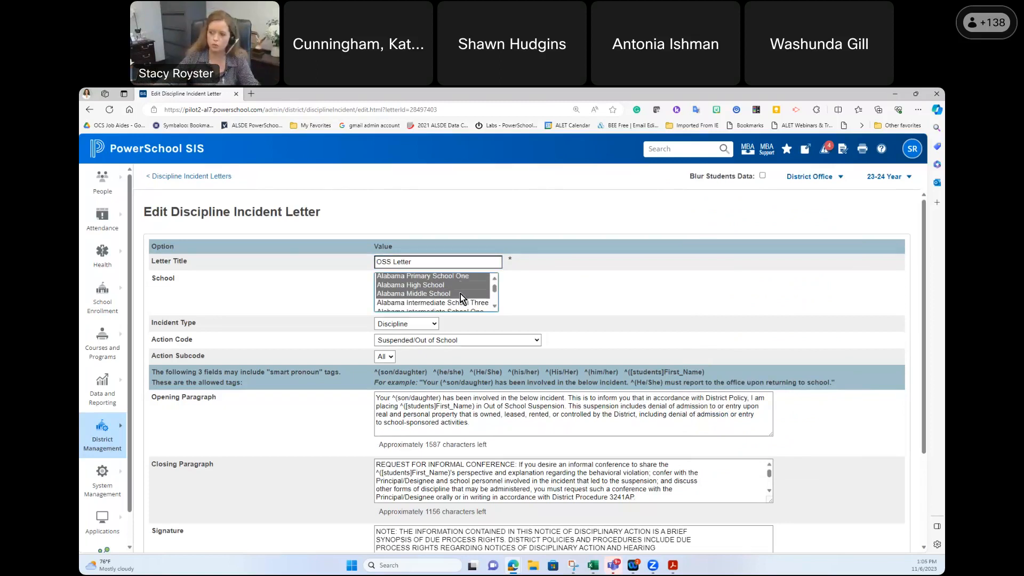
left_click(458, 302, "ctrl")
scroll(458, 309, "down", 1)
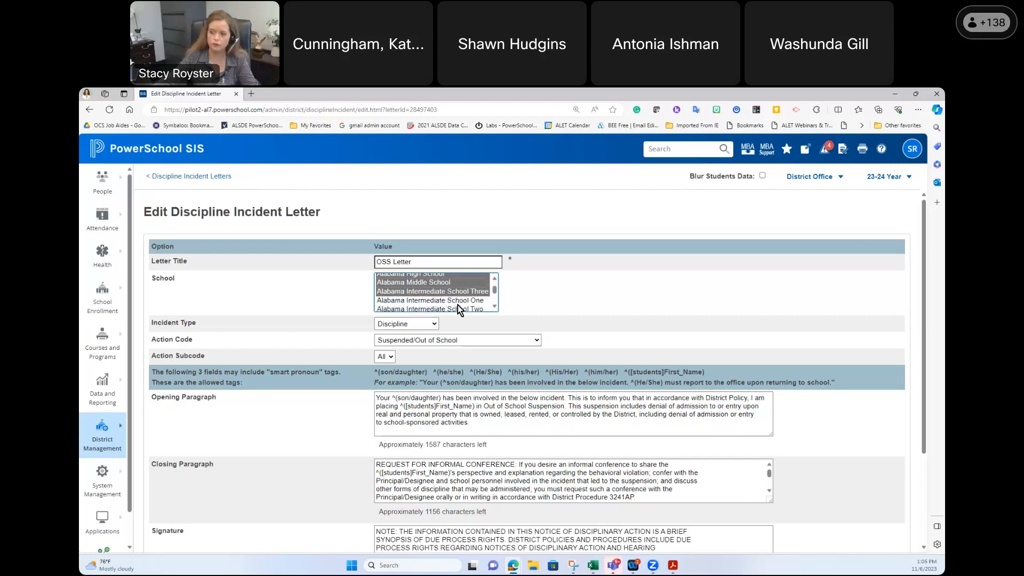
left_click(457, 304, "ctrl")
left_click(459, 308, "ctrl")
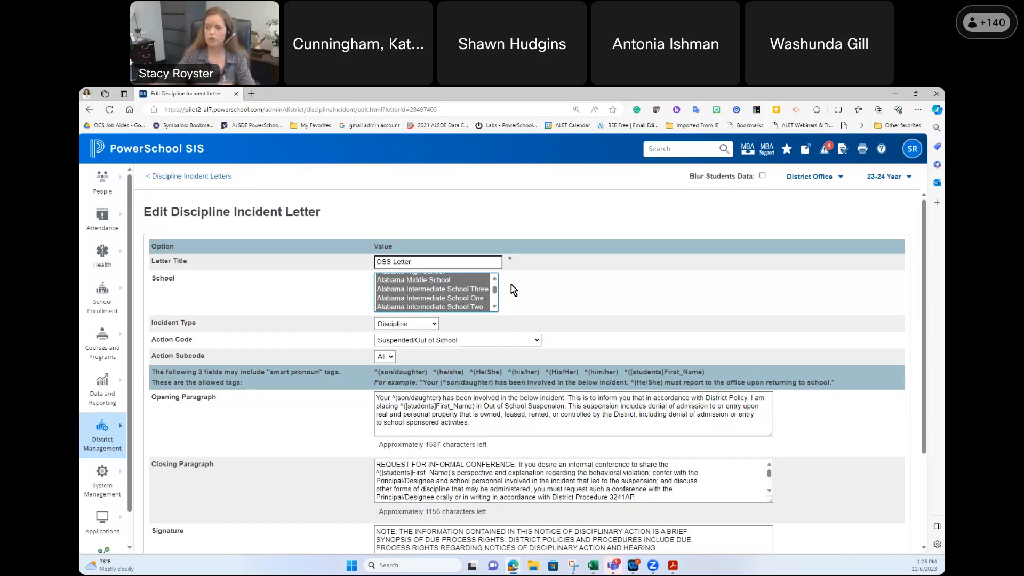
- Review the available incident types and action codes for the letter, leaving Discipline and Suspended/Out of School selected
scroll(511, 284, "down", 1)
left_click(434, 269)
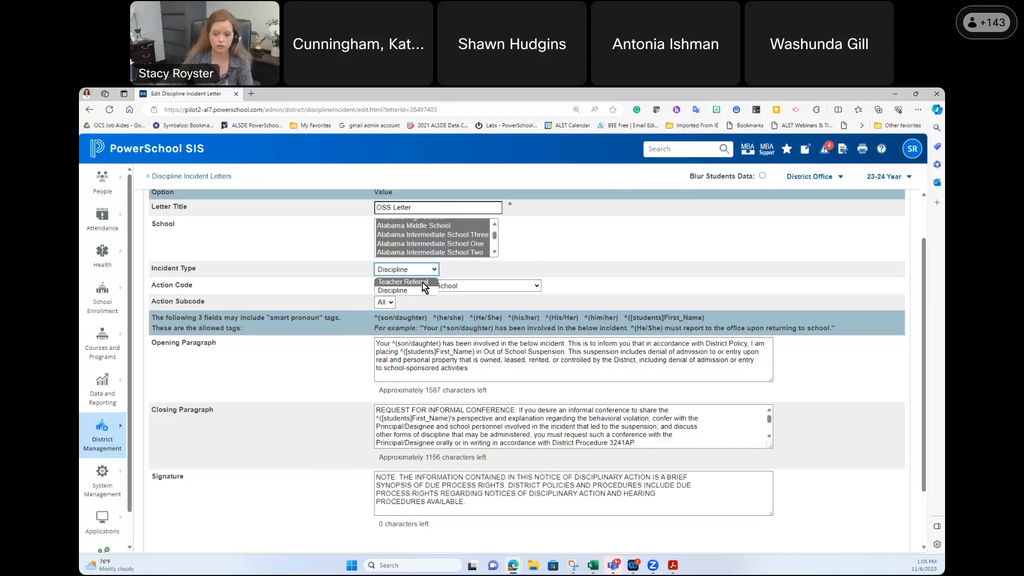
left_click(592, 255)
left_click(522, 287)
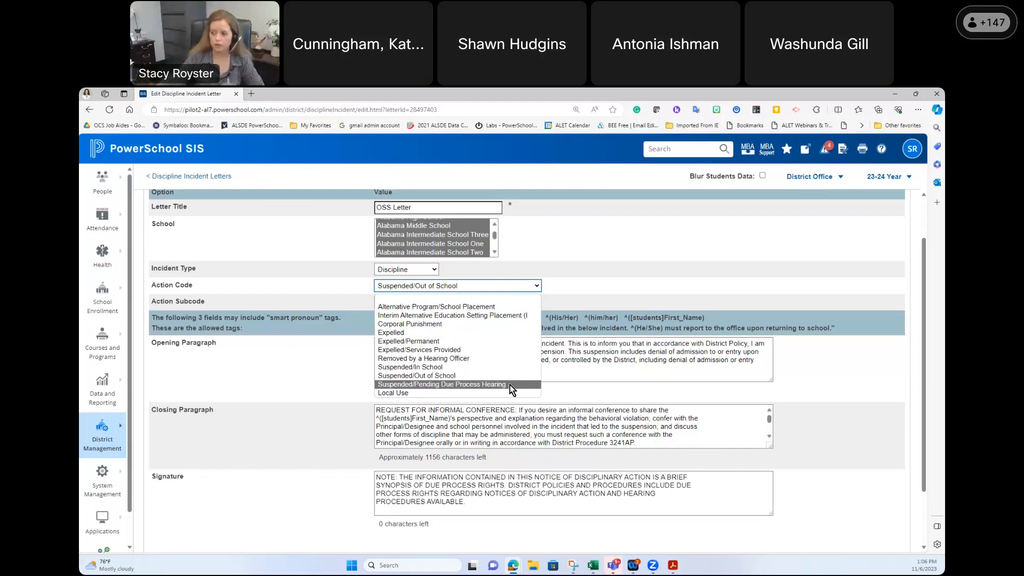
left_click(592, 245)
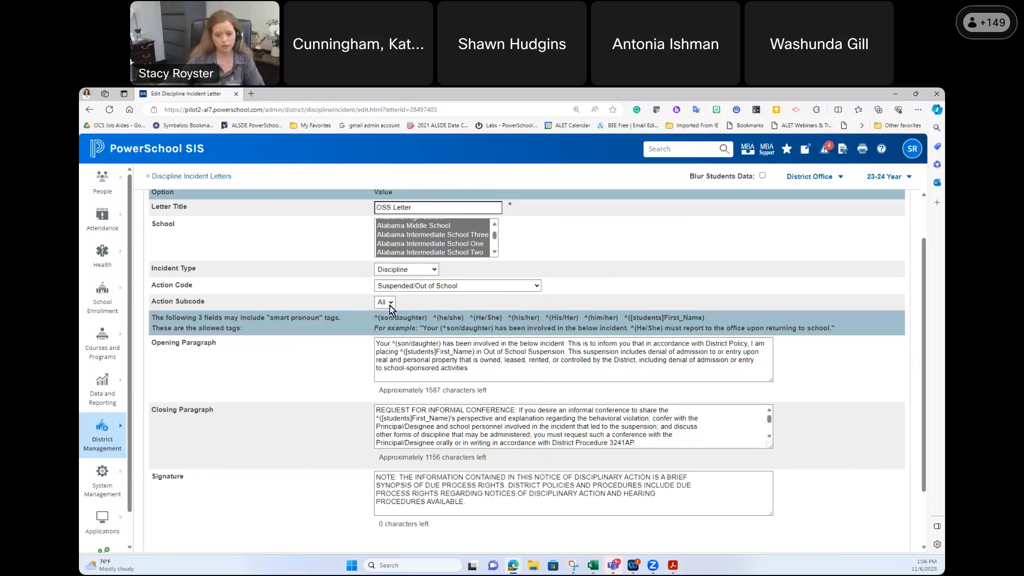
- Set the letter's action code to Local Use and its action subcode to Detention
left_click(437, 290)
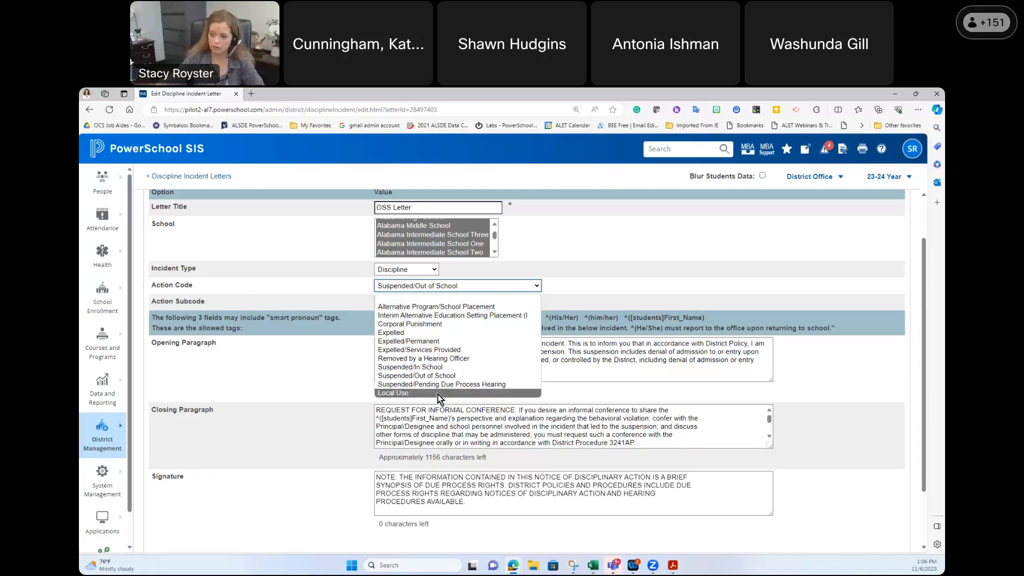
left_click(411, 393)
left_click(418, 306)
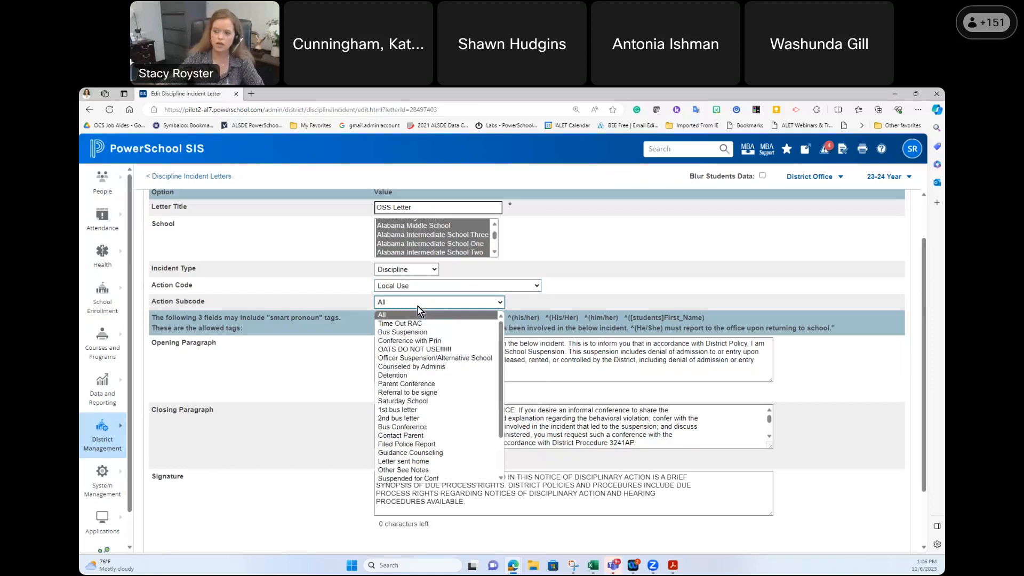
left_click(427, 376)
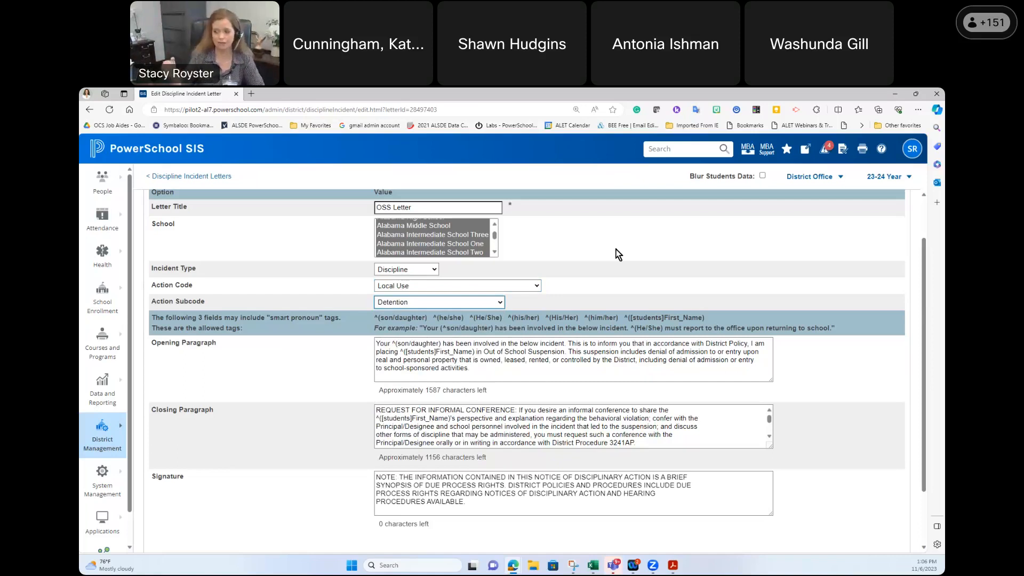
- Set the letter's action code back to Suspended/Out of School
left_click(495, 302)
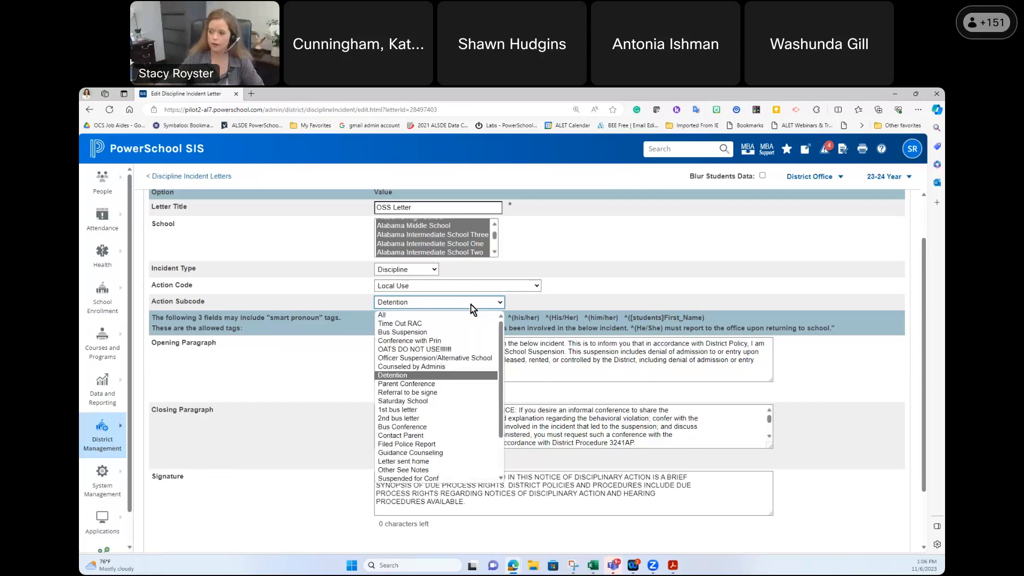
left_click(497, 300)
left_click(495, 286)
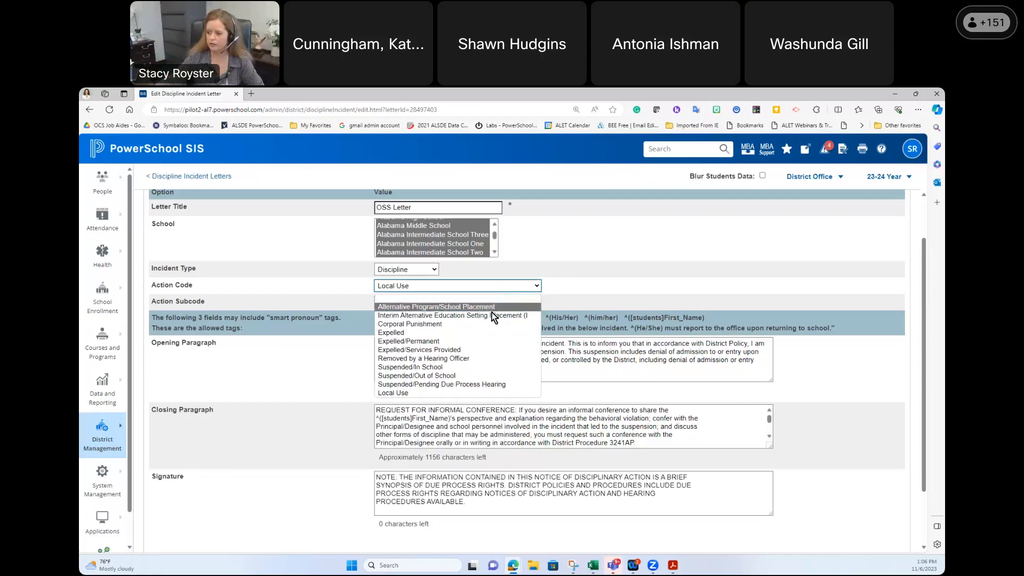
left_click(498, 375)
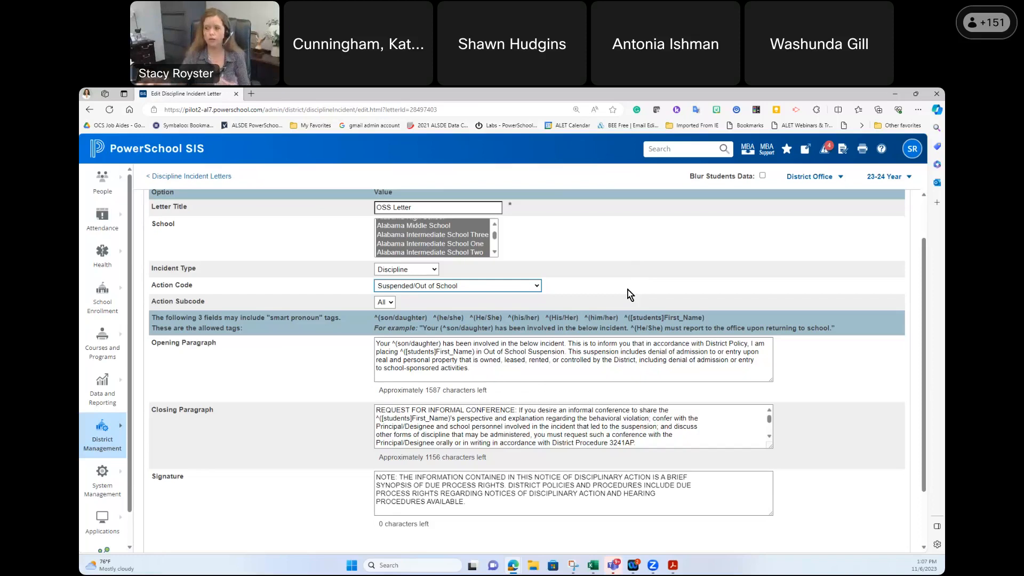
- Switch to the sample letter in Adobe Acrobat, examine how its opening paragraph and student first name are filled in, and return to PowerSchool
scroll(631, 268, "down", 1)
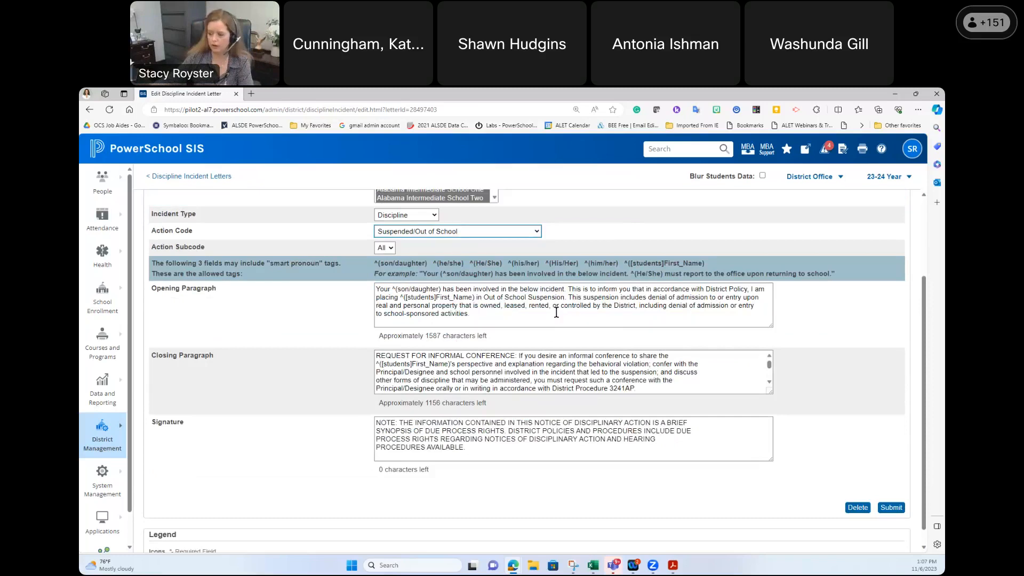
left_click(672, 565)
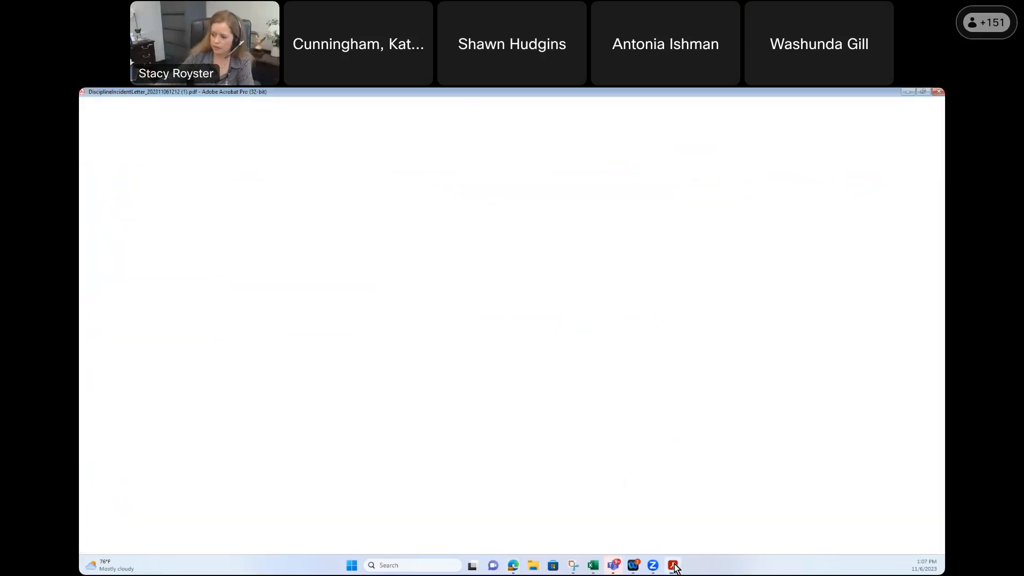
left_click_drag(462, 327, 366, 307)
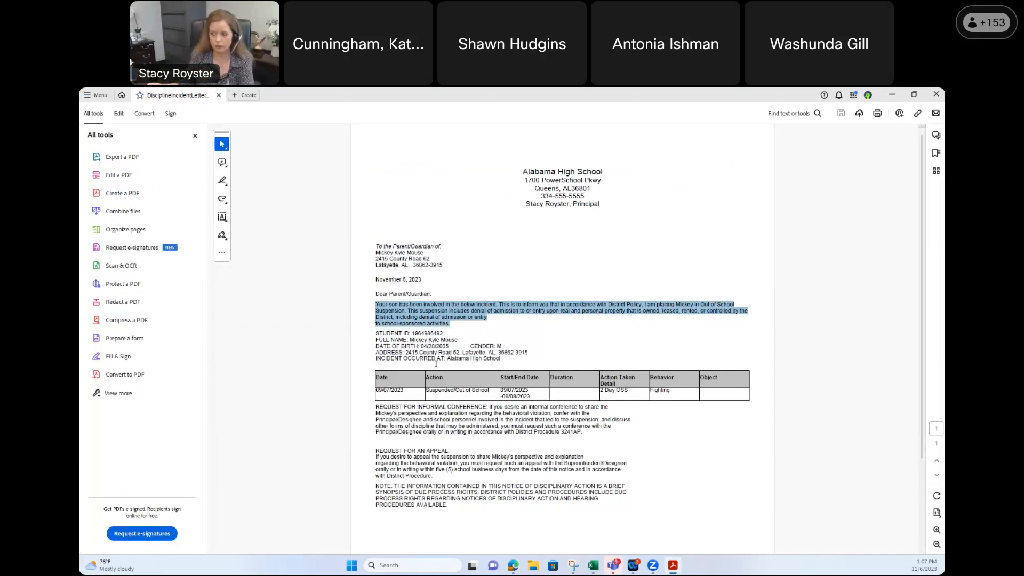
left_click(892, 95)
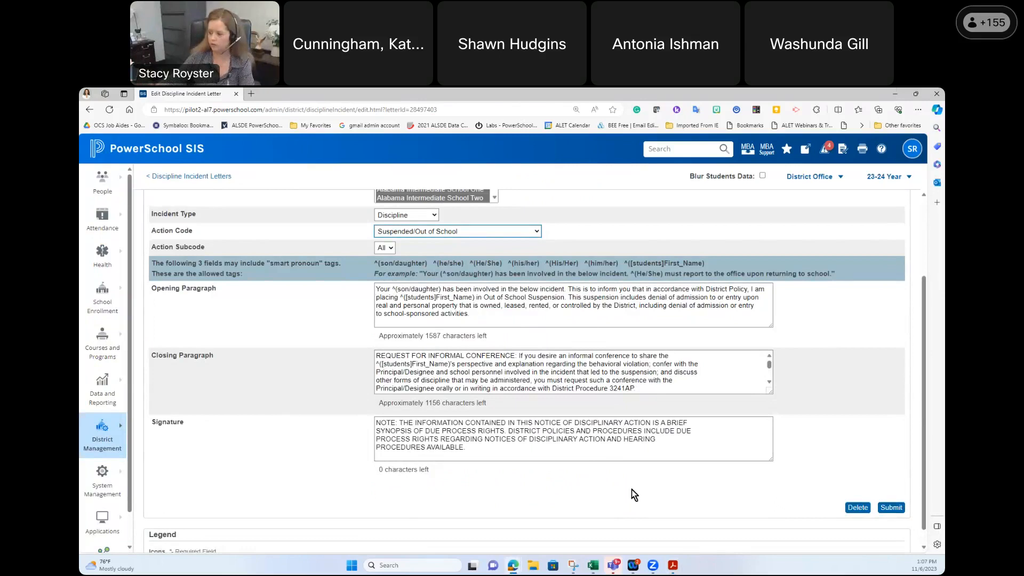
left_click(673, 565)
left_click(381, 308)
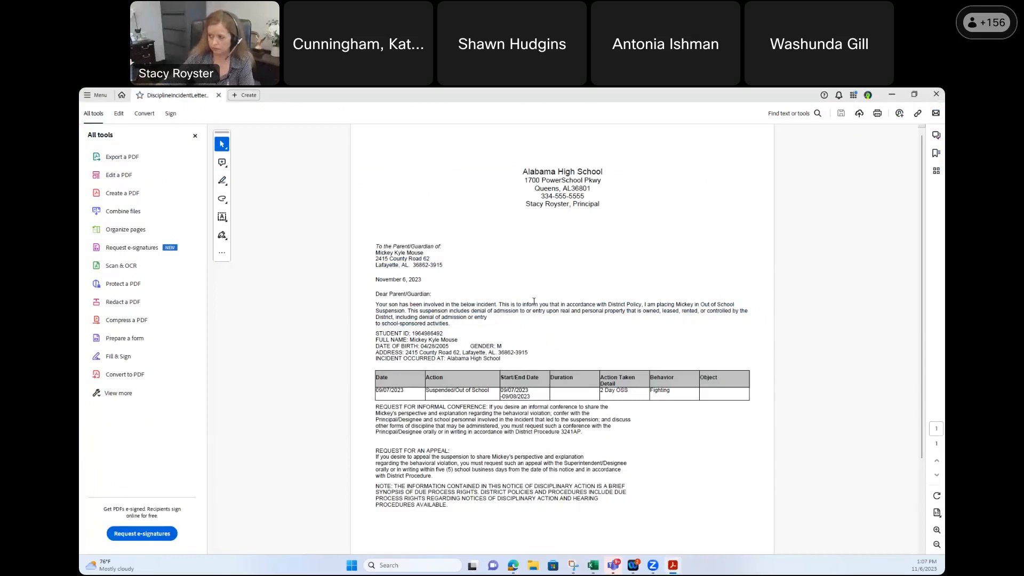
left_click_drag(675, 304, 695, 307)
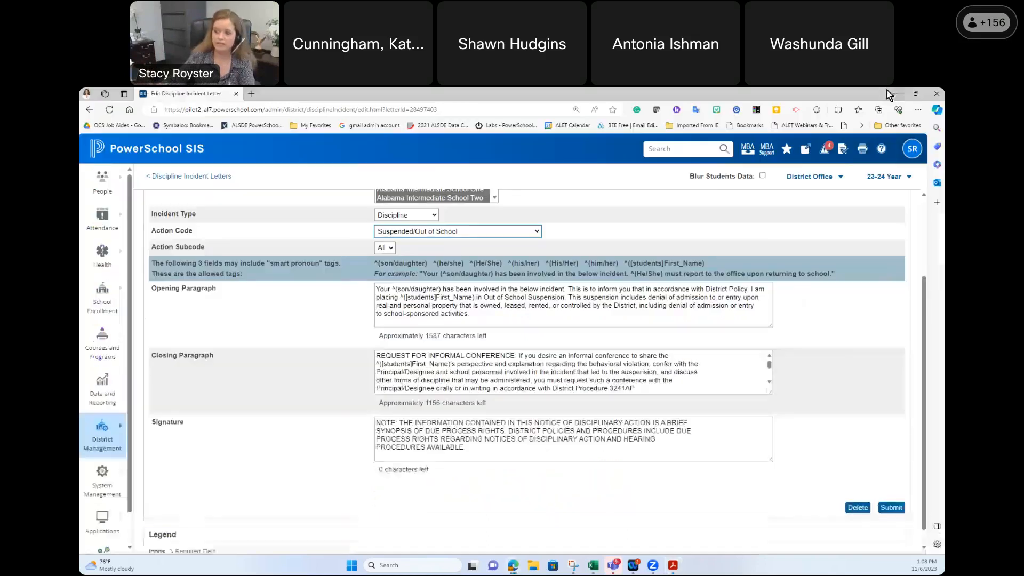
left_click(891, 95)
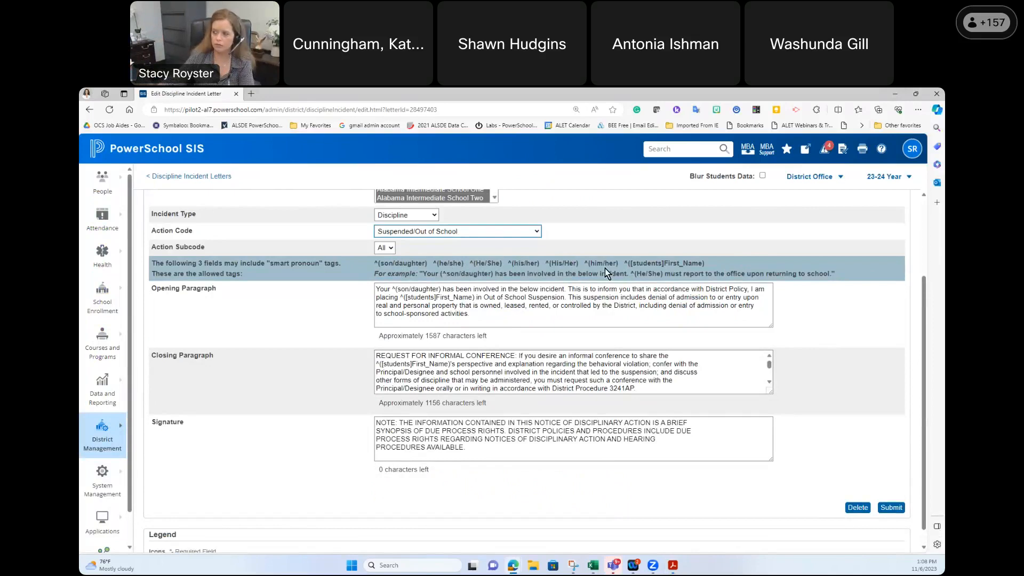
- Examine the son/daughter and student first-name tags in the Opening Paragraph, plus the Closing Paragraph text
left_click_drag(395, 289, 474, 299)
left_click(401, 300)
left_click(624, 322)
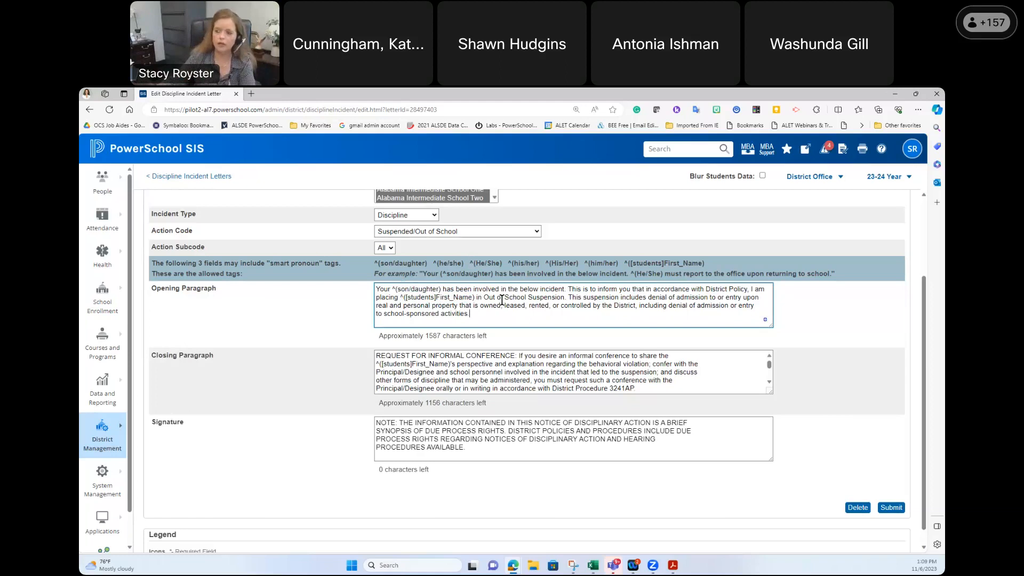
scroll(533, 376, "down", 1)
scroll(534, 376, "up", 1)
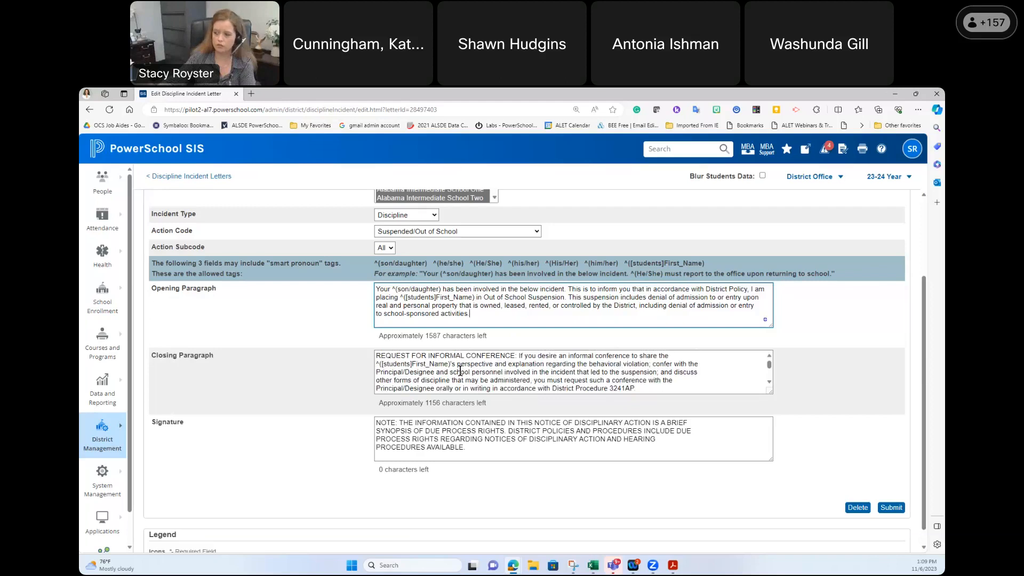
scroll(539, 367, "up", 2)
scroll(636, 426, "down", 1)
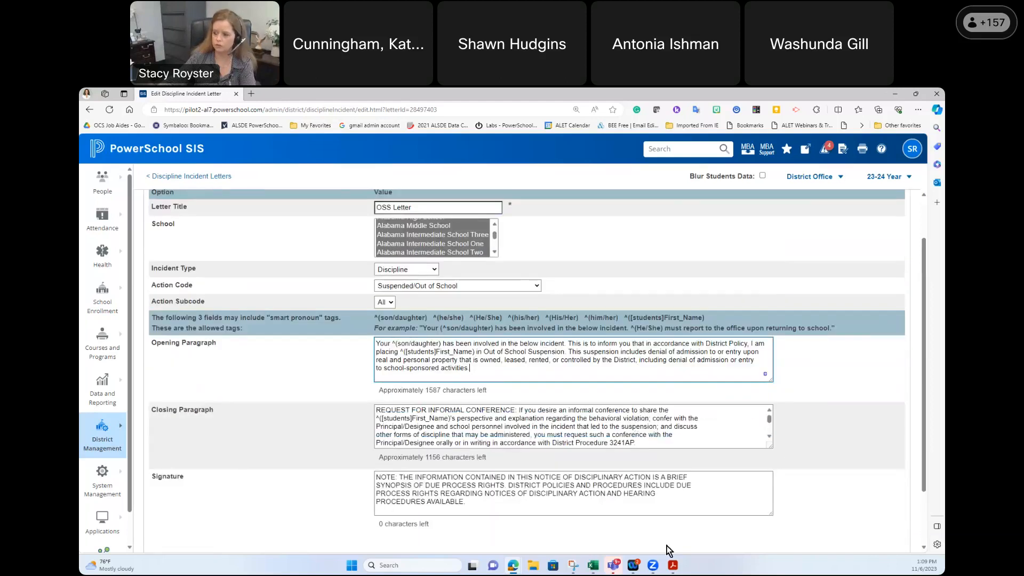
- Switch to the sample letter in Adobe Acrobat and examine its informal conference and appeal paragraphs, including the student's first name
left_click(672, 565)
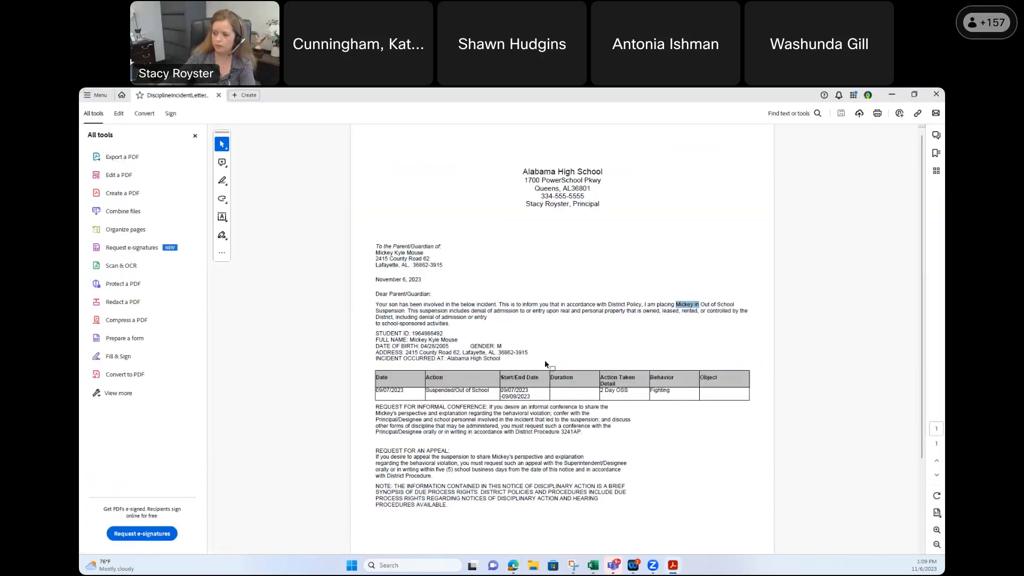
left_click_drag(375, 413, 621, 477)
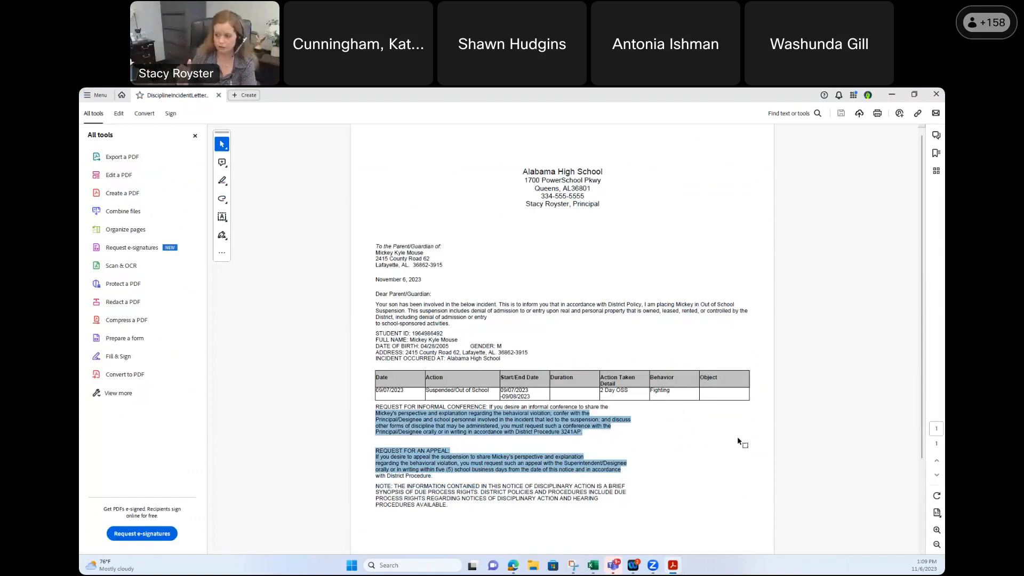
left_click(448, 408)
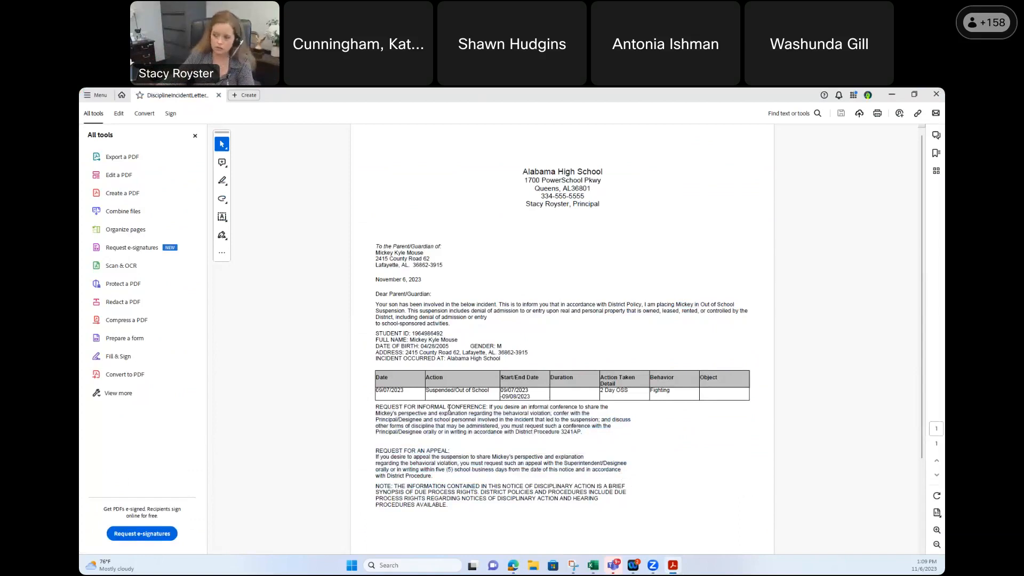
left_click_drag(376, 413, 417, 416)
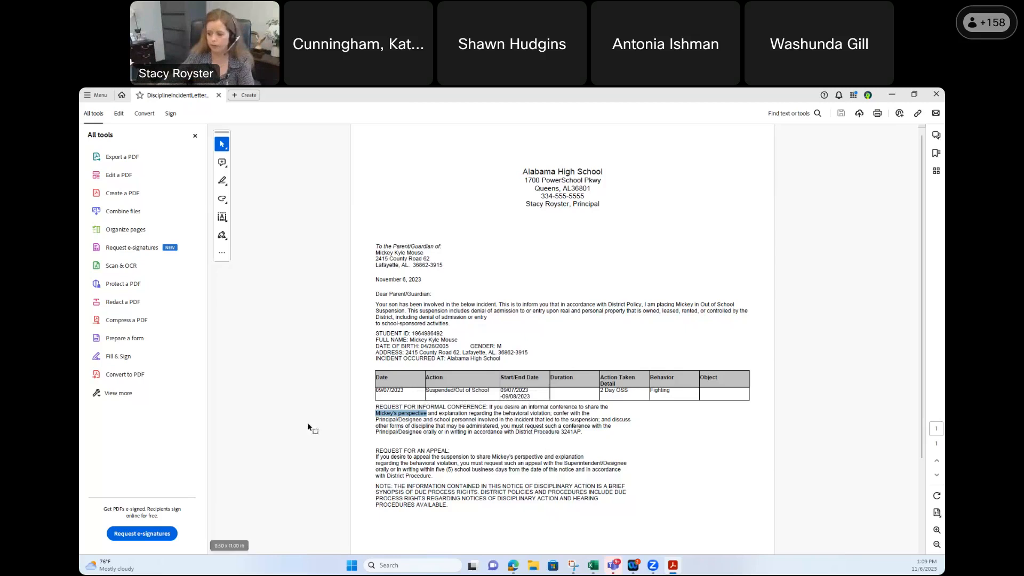
- Return to the OSS Letter in PowerSchool and examine the due process note held in its Signature field
left_click(895, 99)
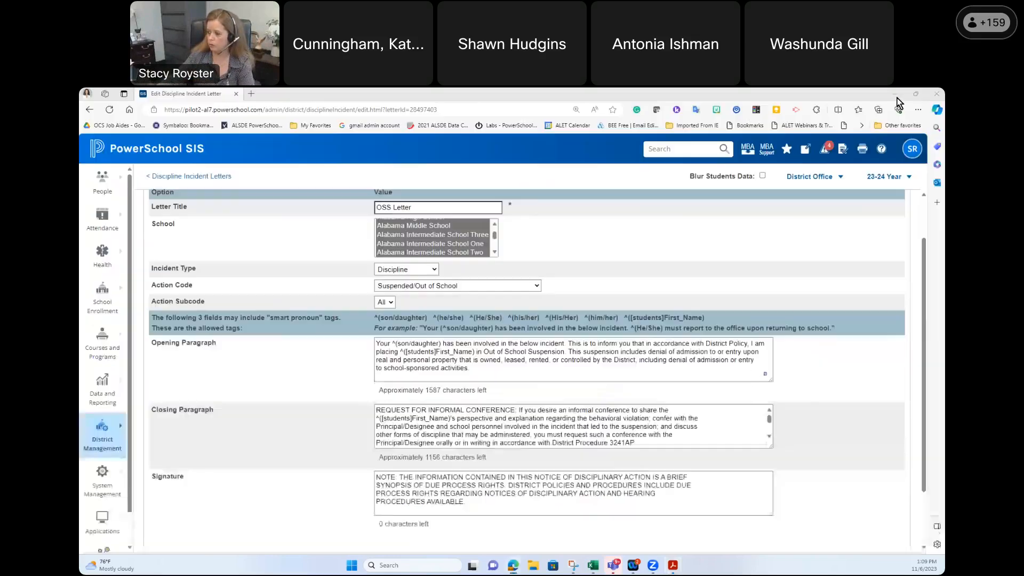
scroll(549, 446, "down", 2)
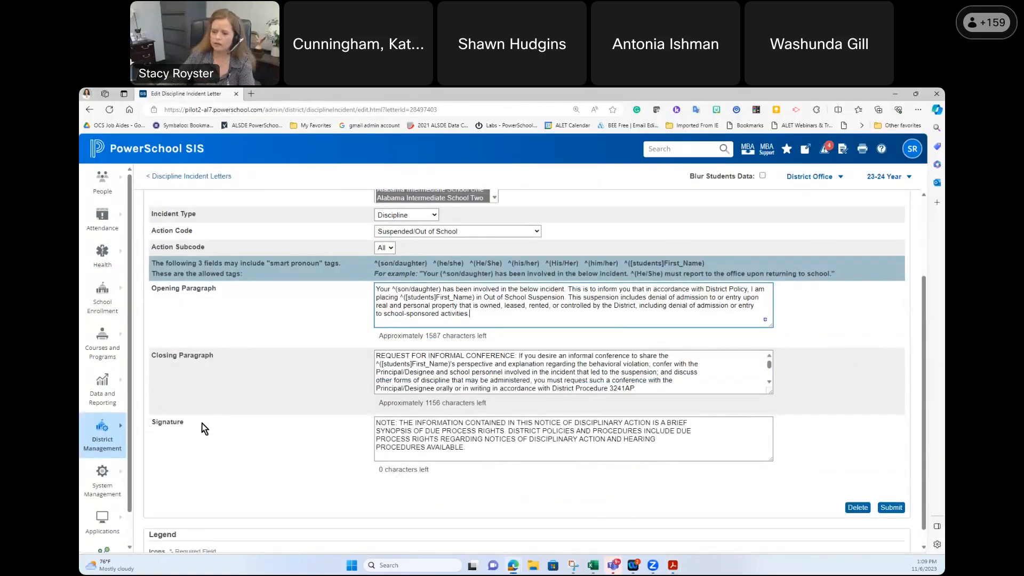
mouse_move(467, 448)
left_mouse_down()
mouse_move(386, 447)
mouse_move(366, 423)
left_mouse_up()
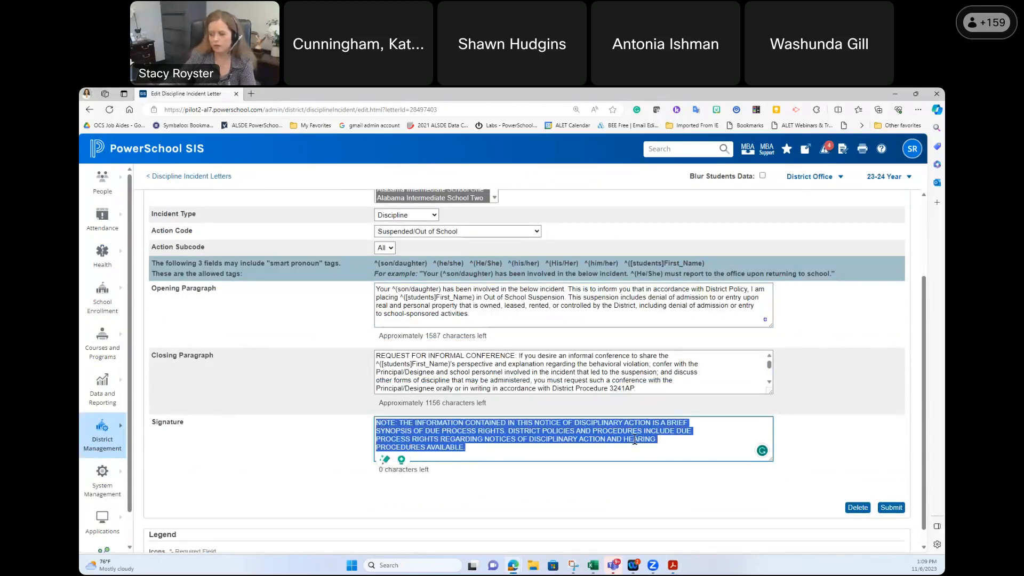
left_click(668, 451)
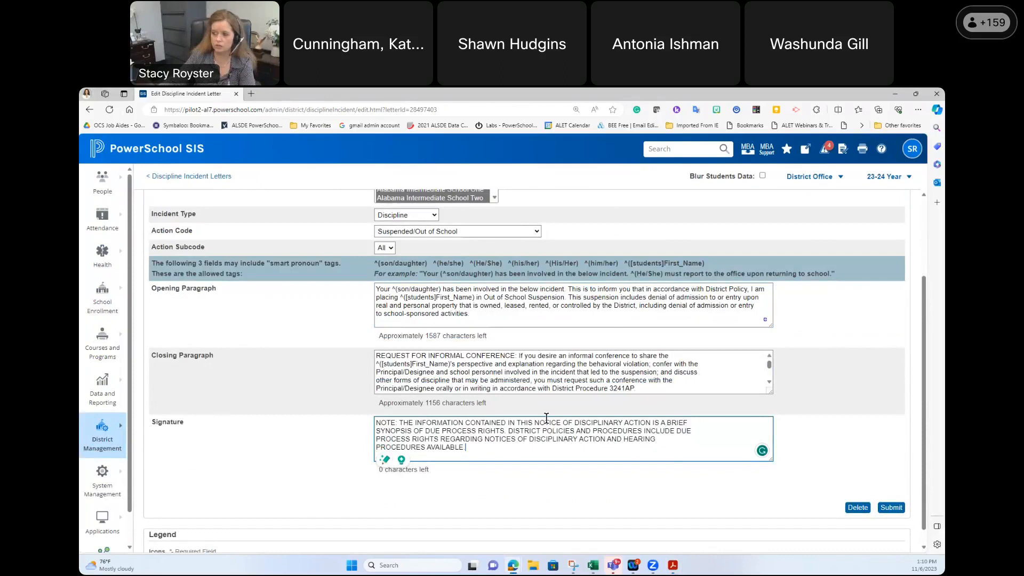
scroll(546, 418, "up", 2)
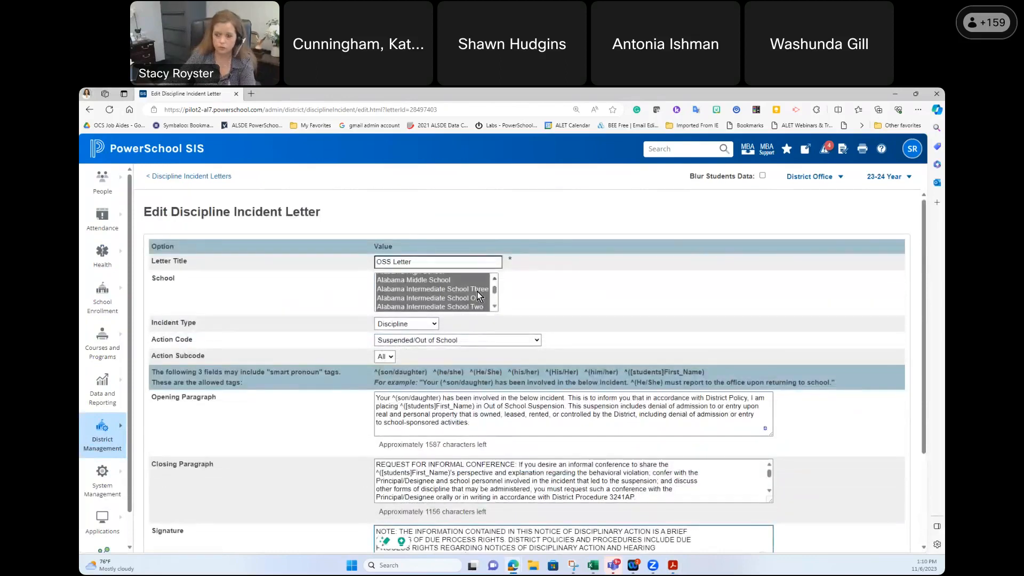
scroll(606, 427, "down", 1)
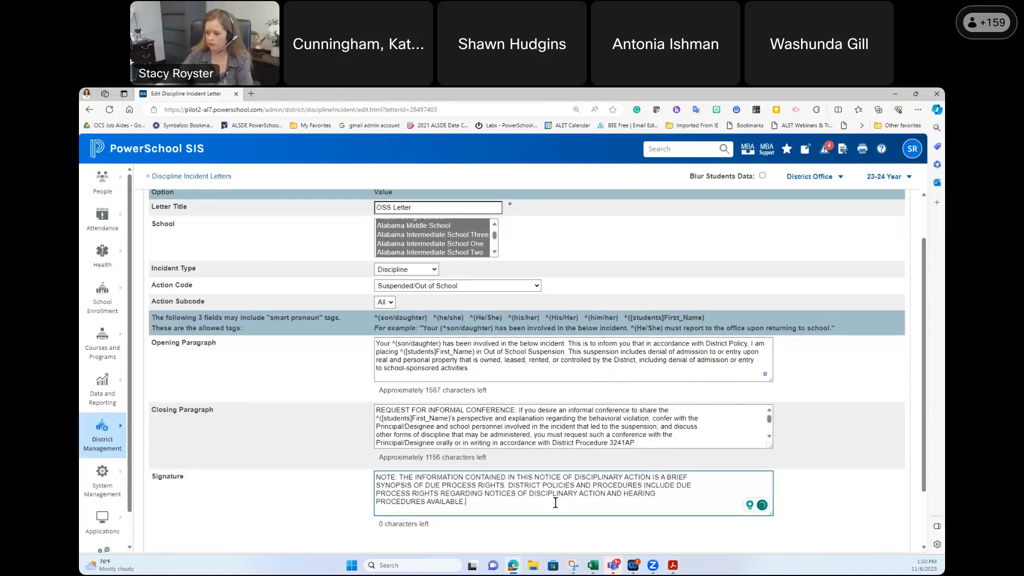
left_click(701, 490)
left_click(498, 502)
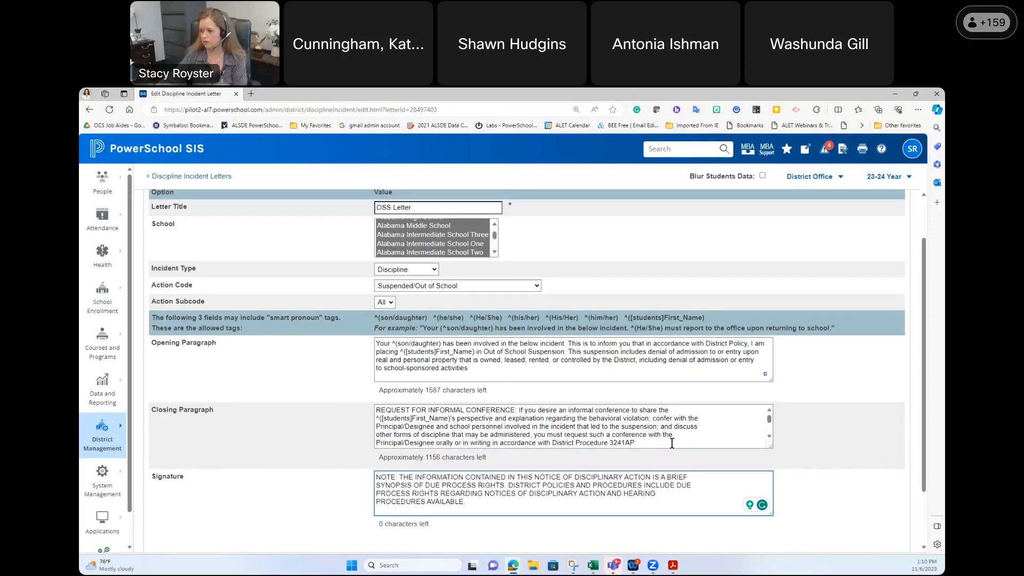
- Try to add a line of text above the due process note in the Signature field
scroll(439, 486, "up", 1)
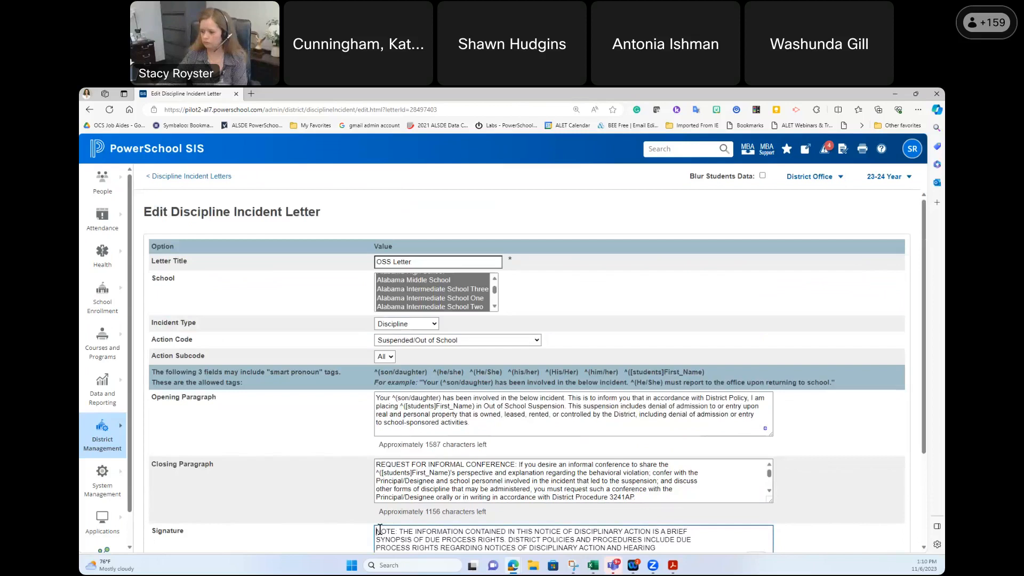
left_click(421, 531)
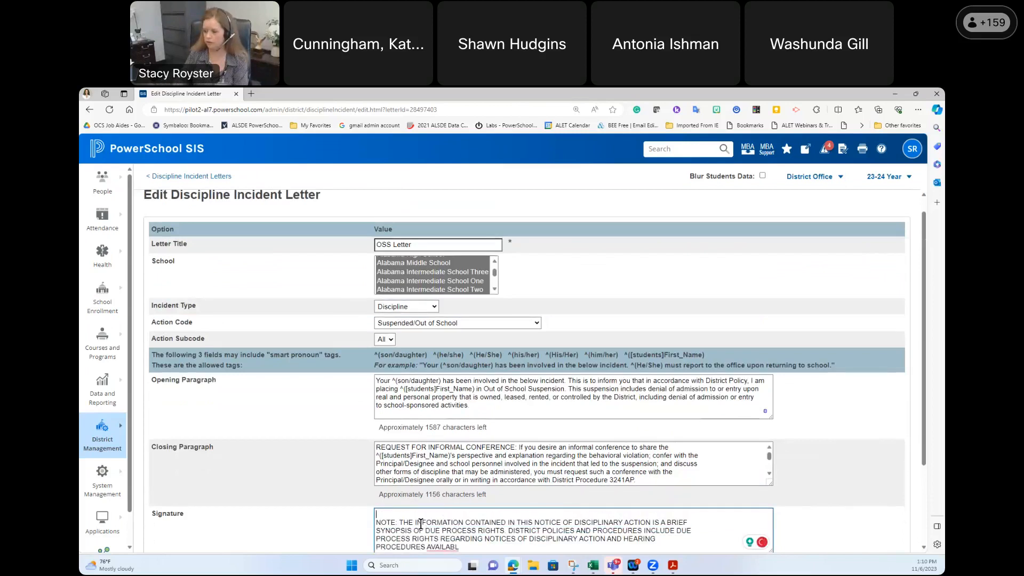
type("Since")
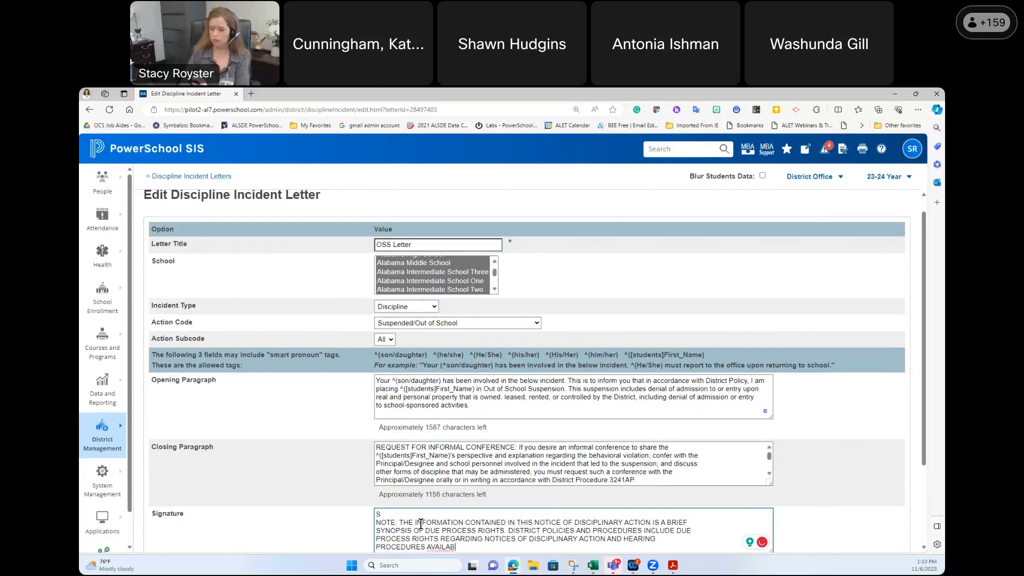
left_click(427, 512)
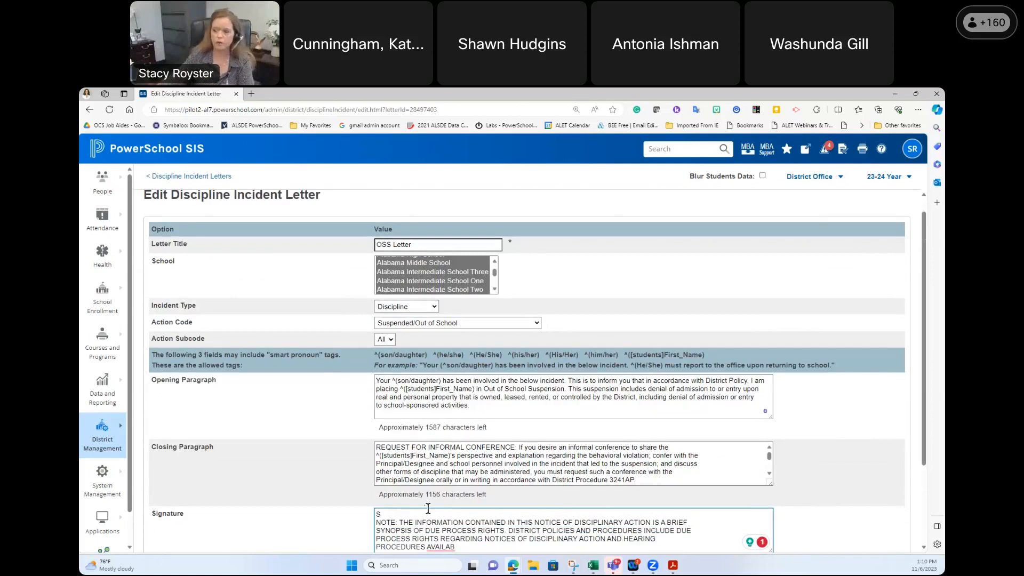
scroll(430, 507, "down", 2)
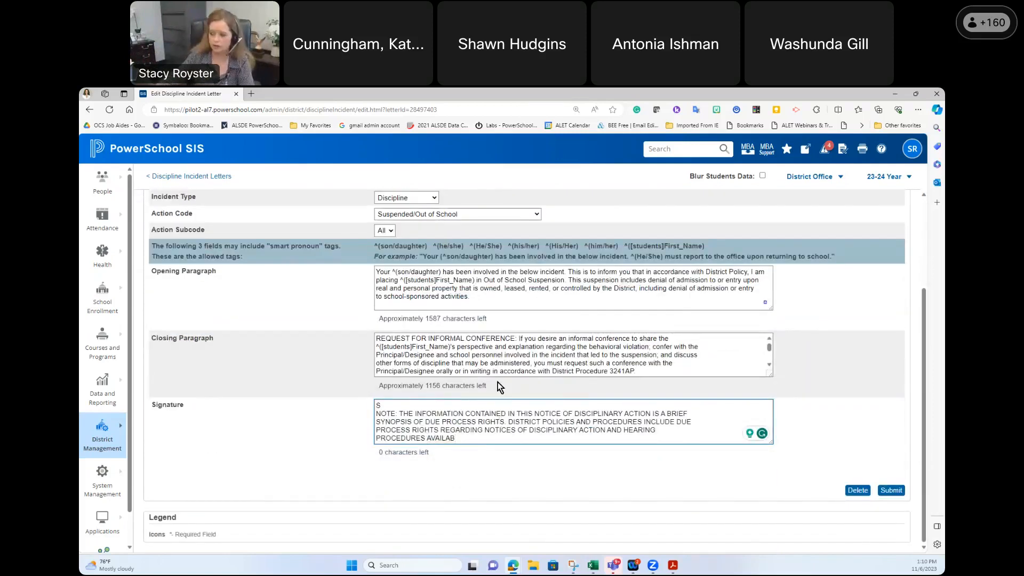
scroll(434, 386, "up", 2)
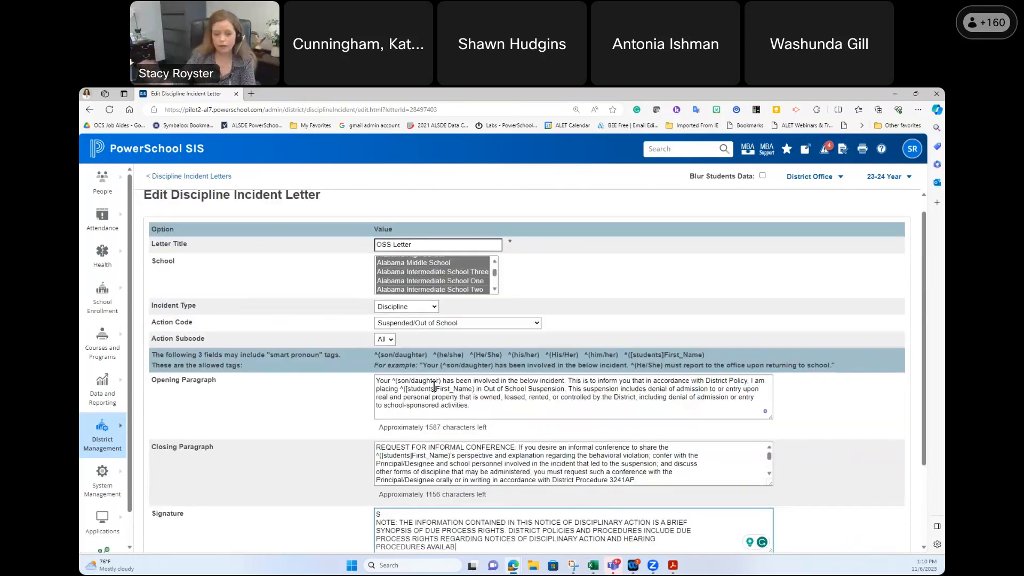
scroll(435, 388, "down", 1)
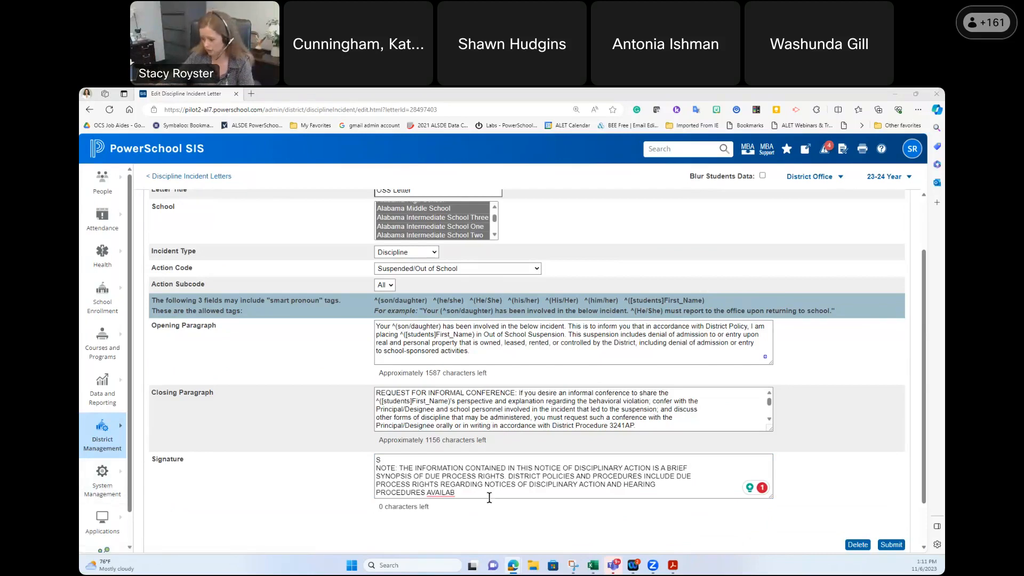
- Clear all text, including the due process note, from the letter's Signature field
left_click(403, 460)
key("BackSpace")
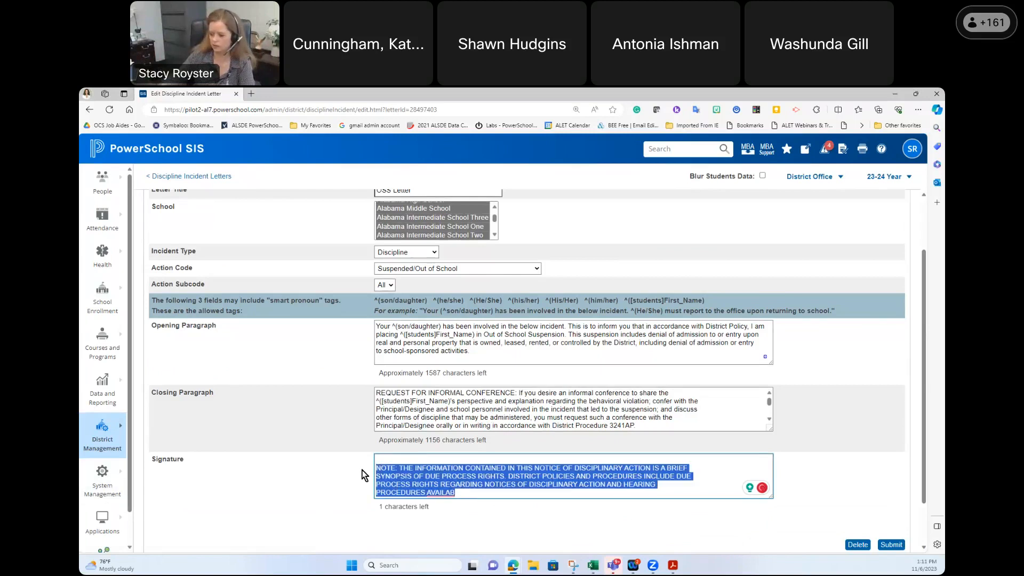
key("Delete")
left_click(603, 525)
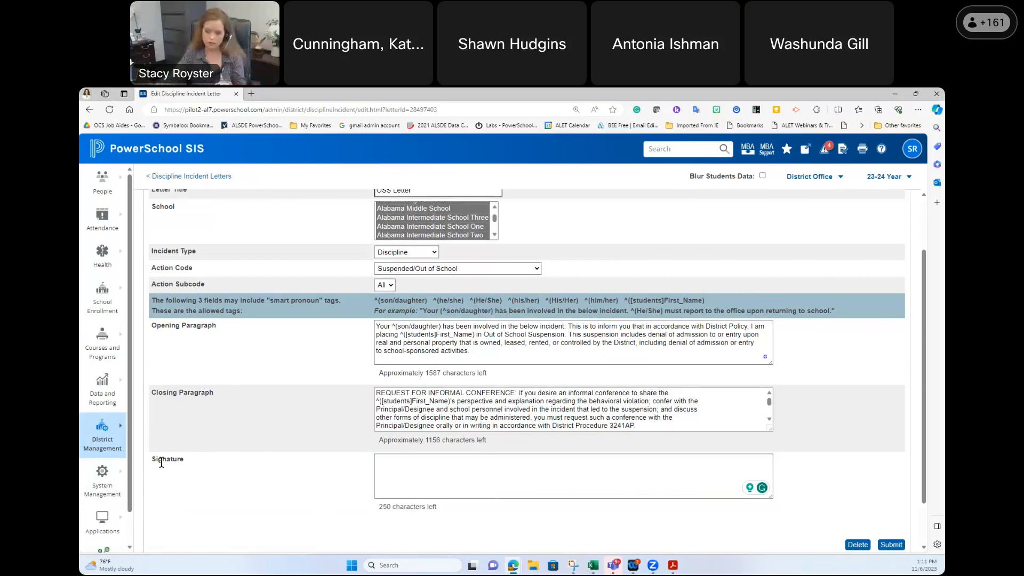
- Enter "Signature:" followed by a long underscore line in the Signature field, leaving a blank line beneath it
left_click(523, 464)
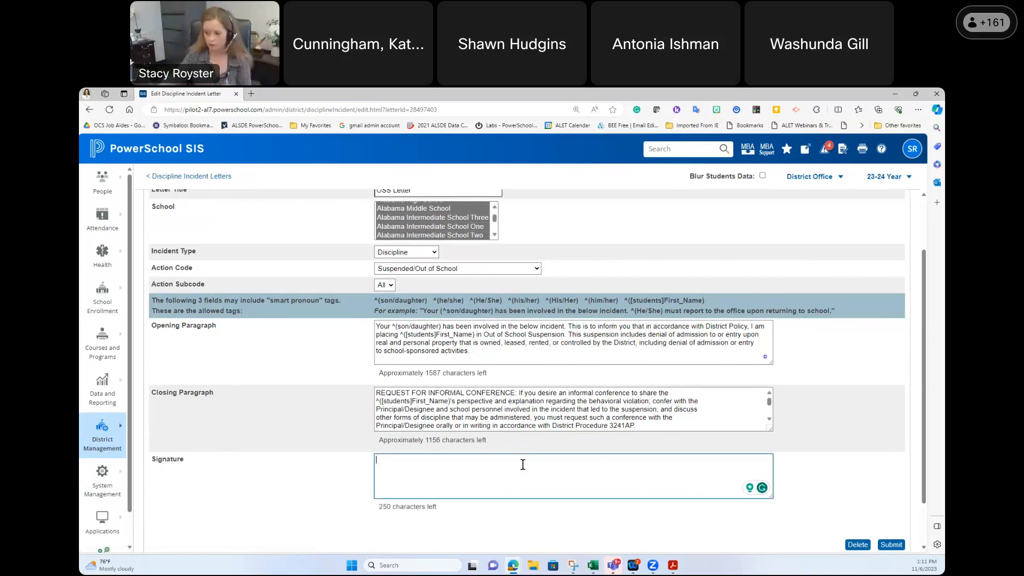
type("Signature")
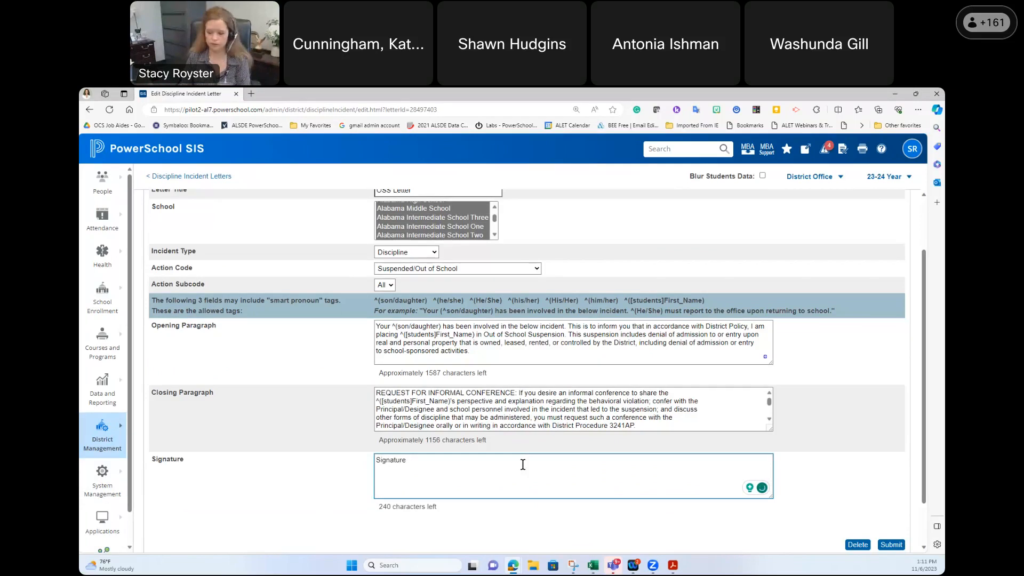
type(": _____")
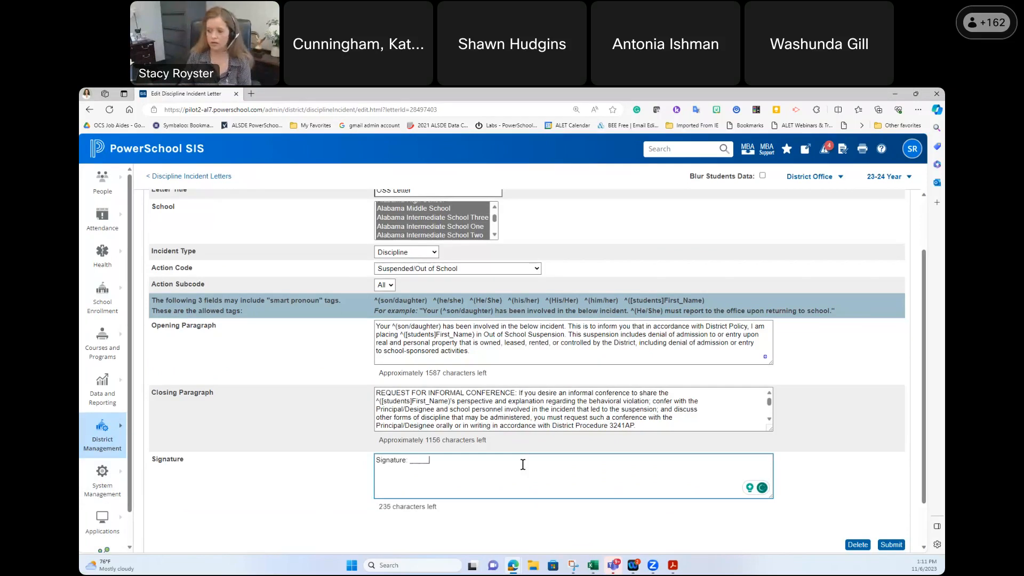
type("_________________________")
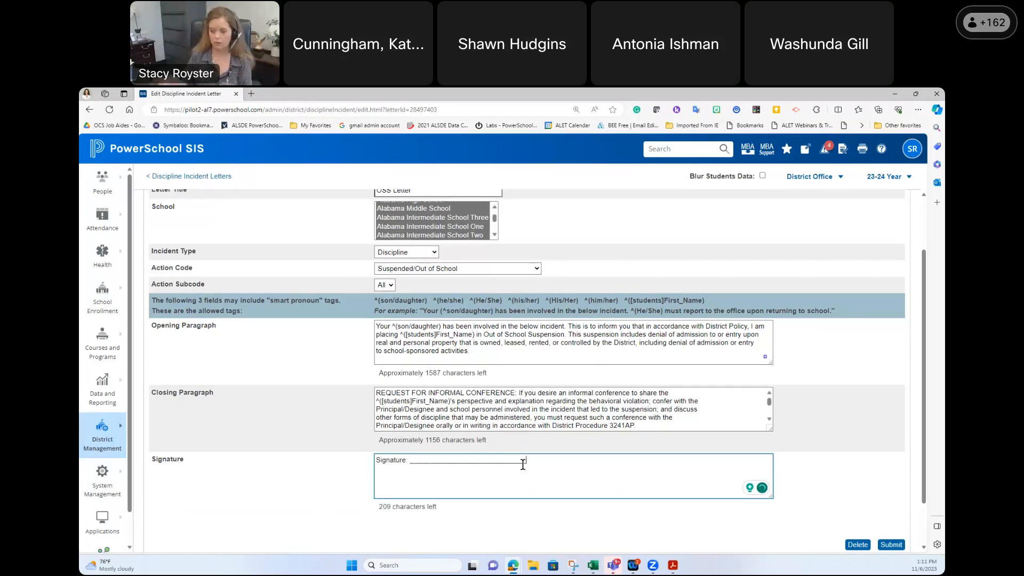
key("Return")
- Add a second line reading "Parent Signature:" followed by a long underscore line, correcting the spelling of Parent
type("P")
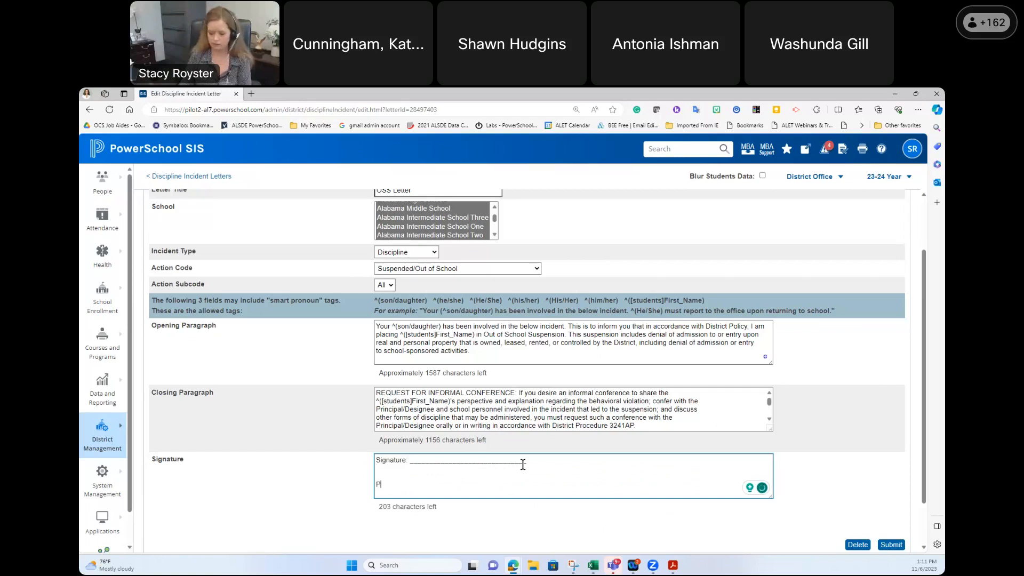
type("arengt Signature")
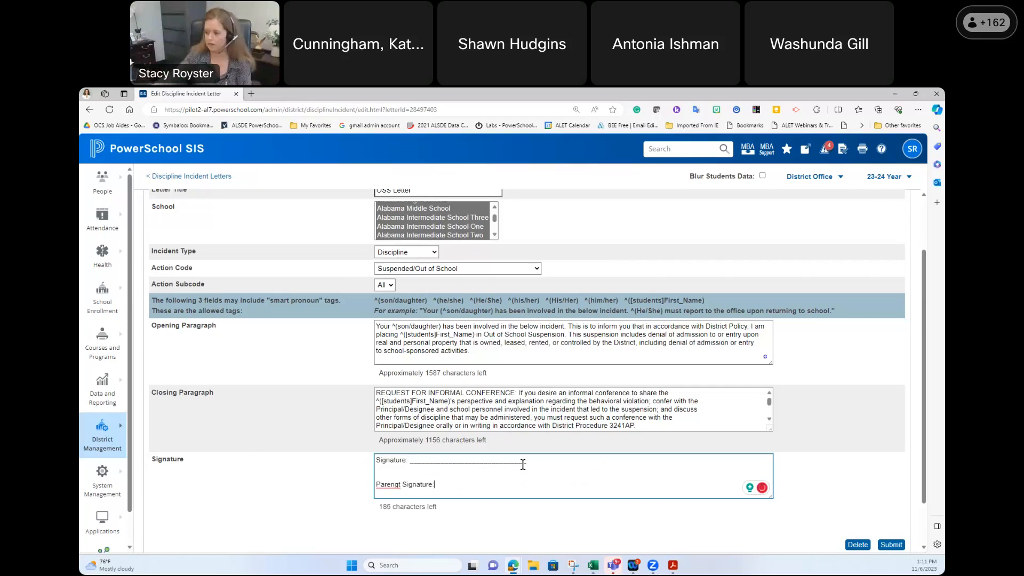
left_click(388, 485)
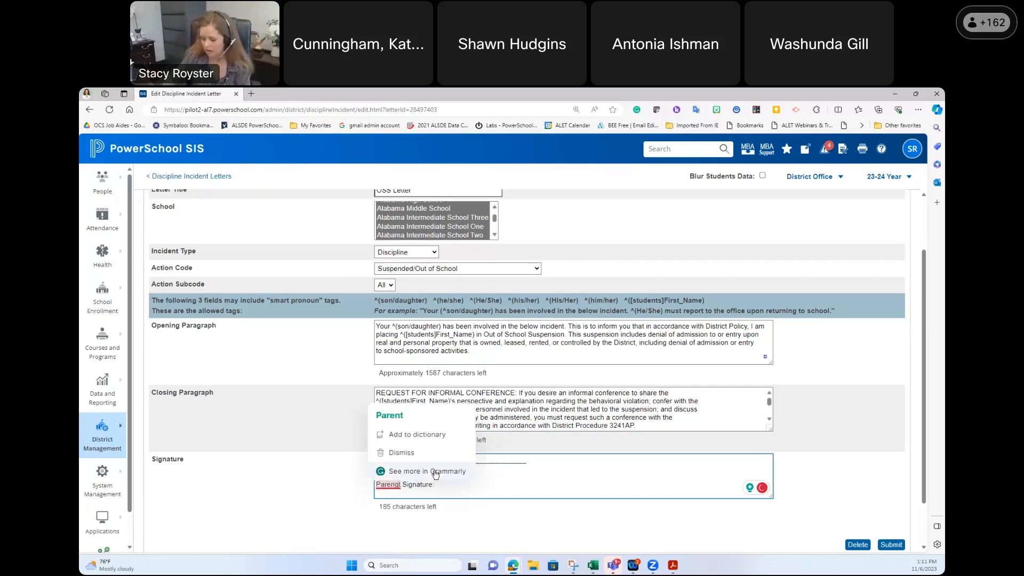
key("BackSpace")
left_click(479, 479)
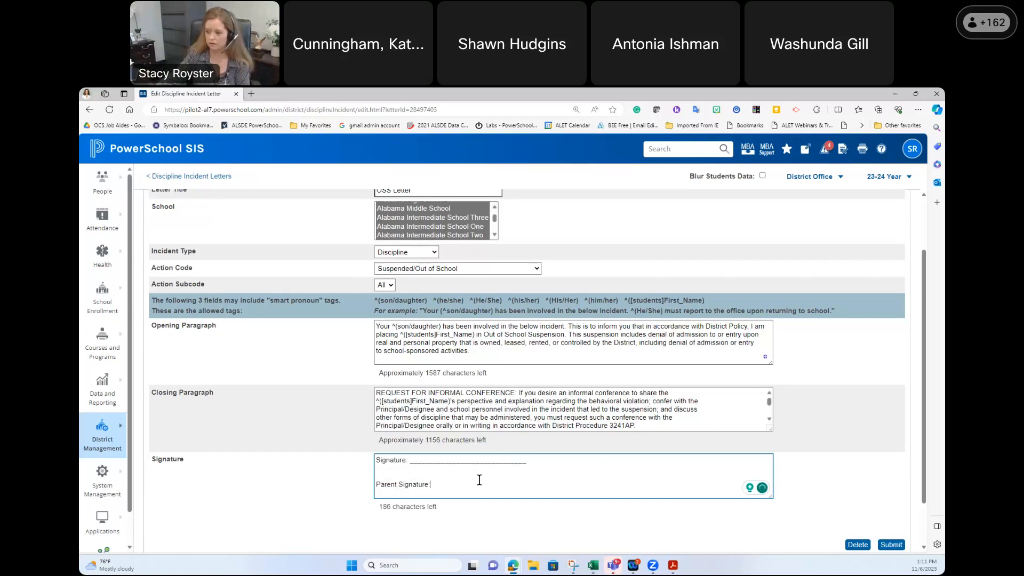
type("______________________________")
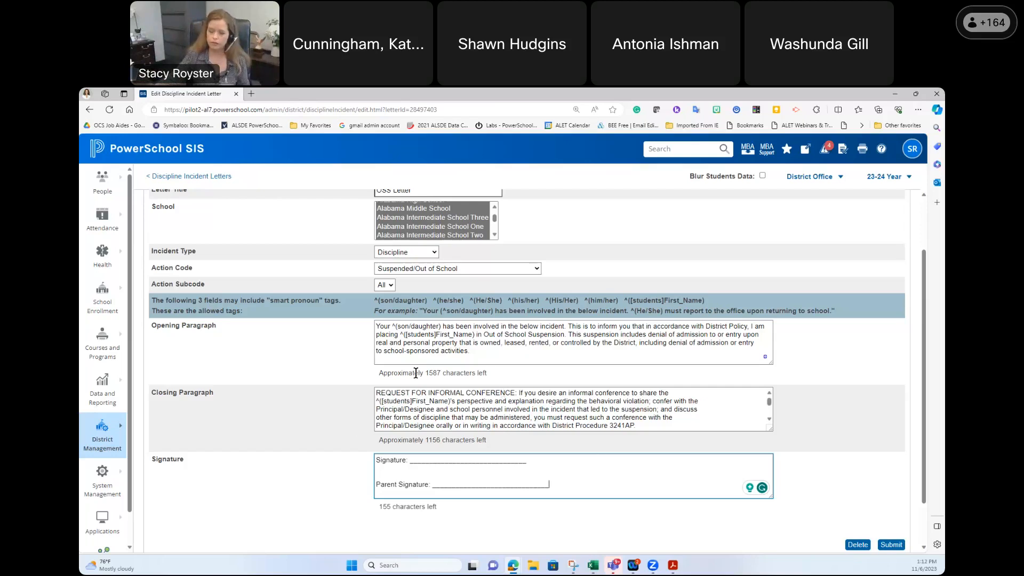
- Copy and delete the entire Opening Paragraph text, and paste it back into the field
left_click_drag(470, 352, 360, 324)
key("ctrl+c")
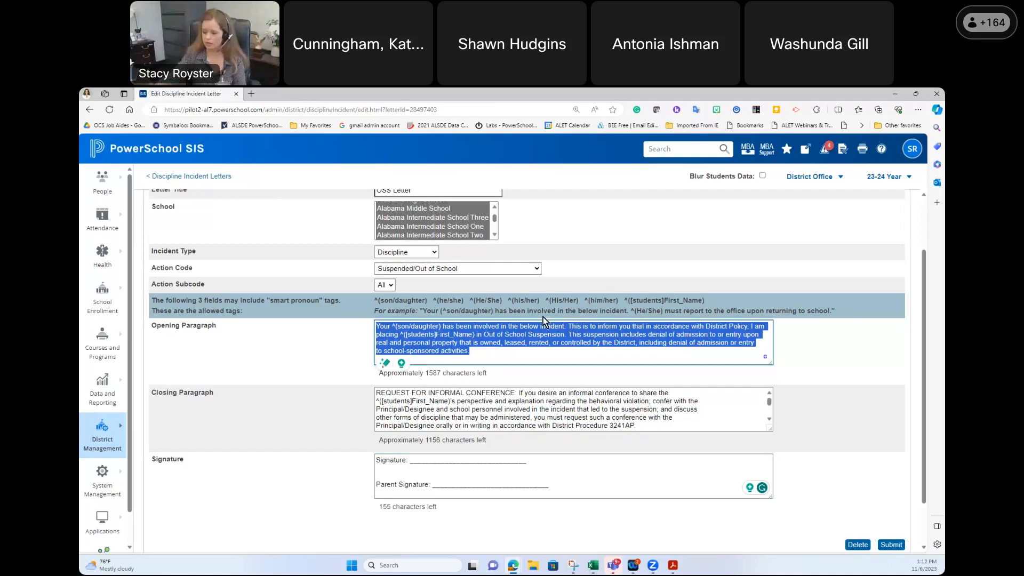
key("Delete")
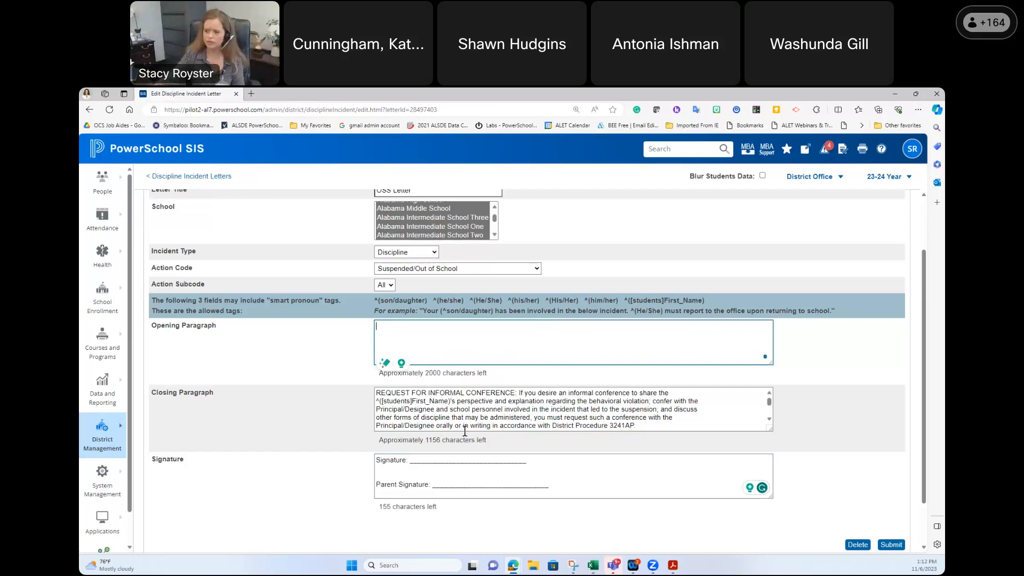
key("ctrl+v")
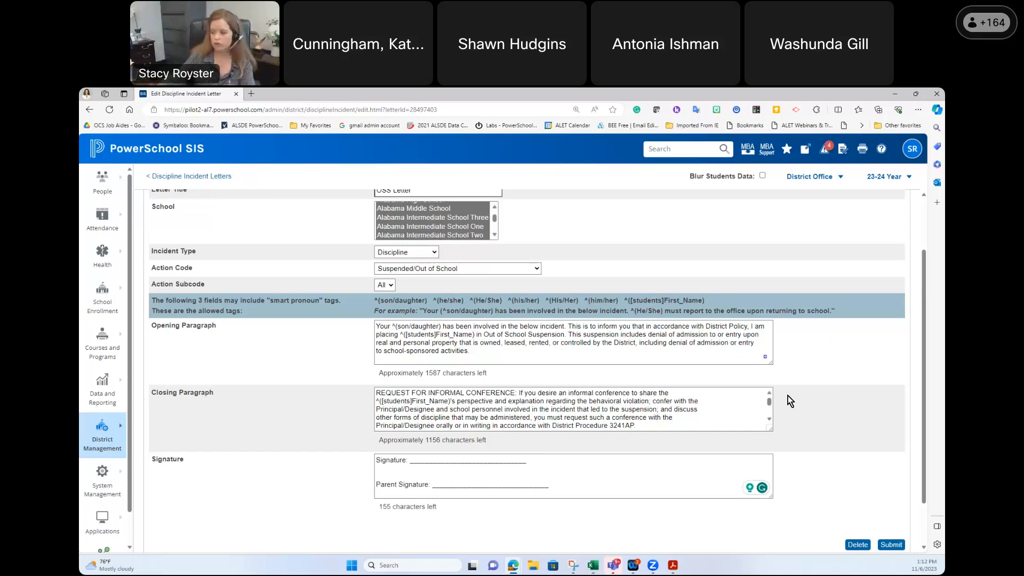
- Submit the edited OSS Letter
left_click(891, 544)
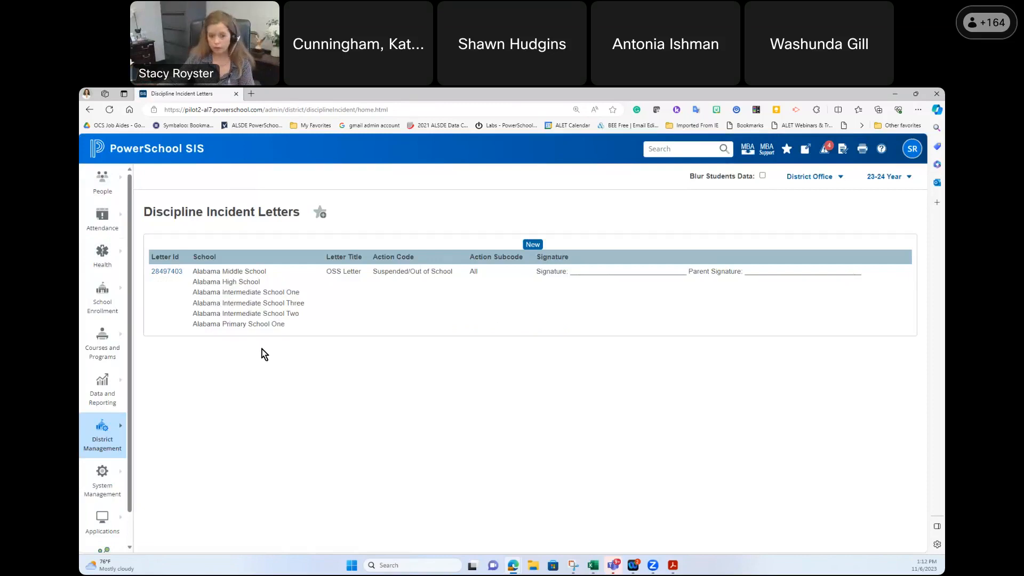
- Start a new discipline incident letter titled "ISS Letter" and assign it to Alabama High School
left_click(534, 246)
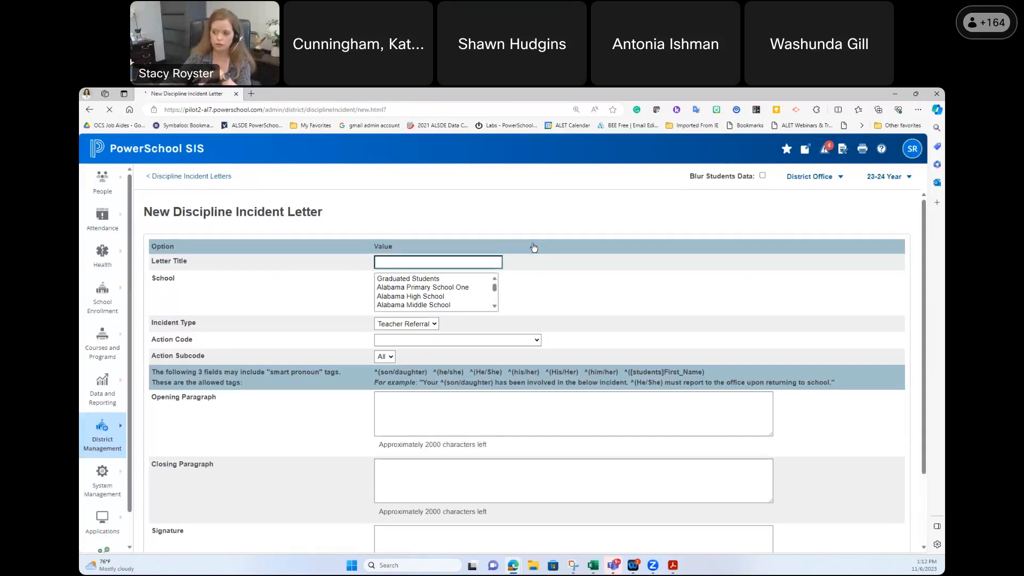
type("ISS Letter")
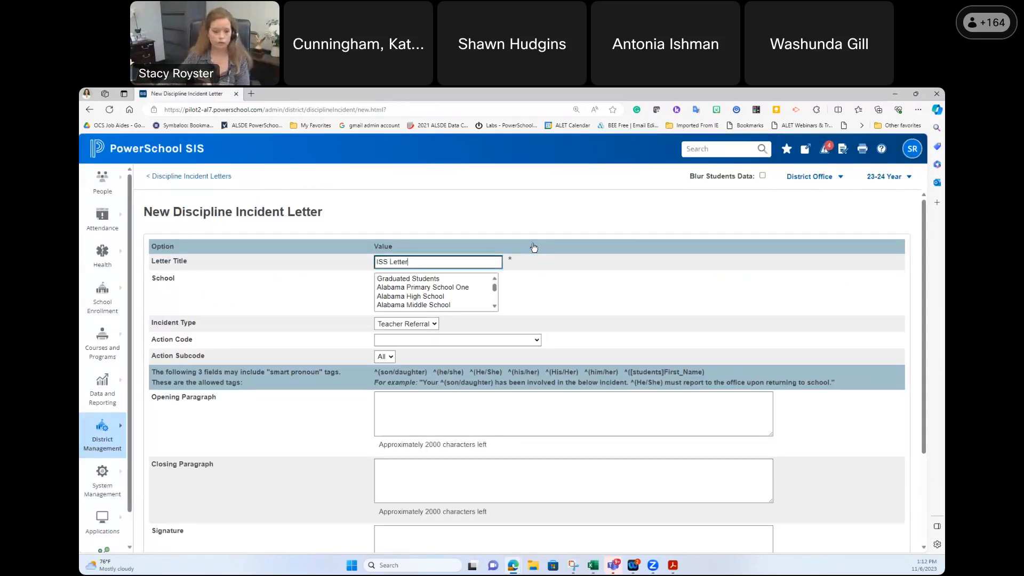
left_click(432, 297)
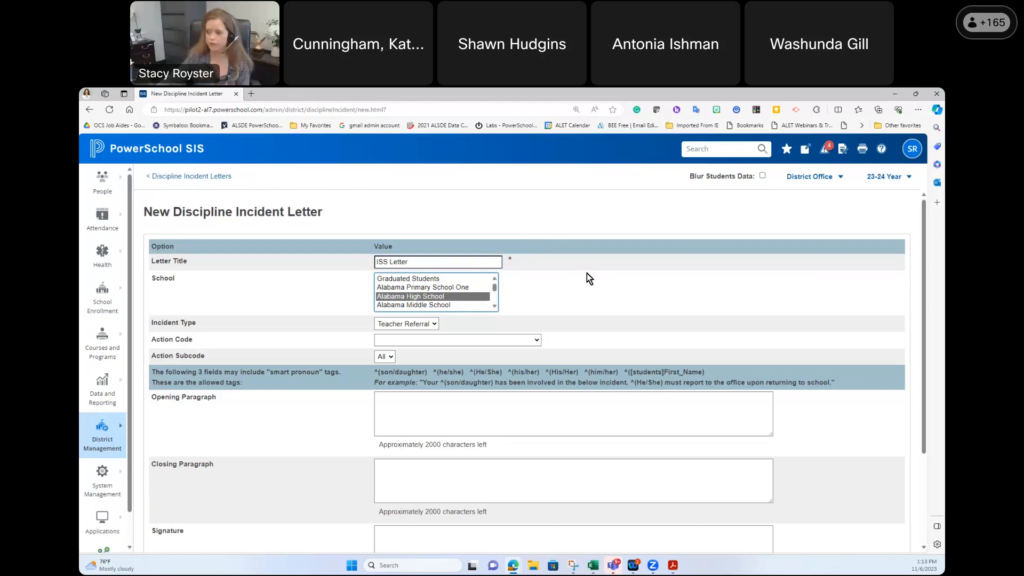
- Set the new letter's incident type to Discipline and its action code to Suspended/In School
left_click(416, 324)
left_click(420, 343)
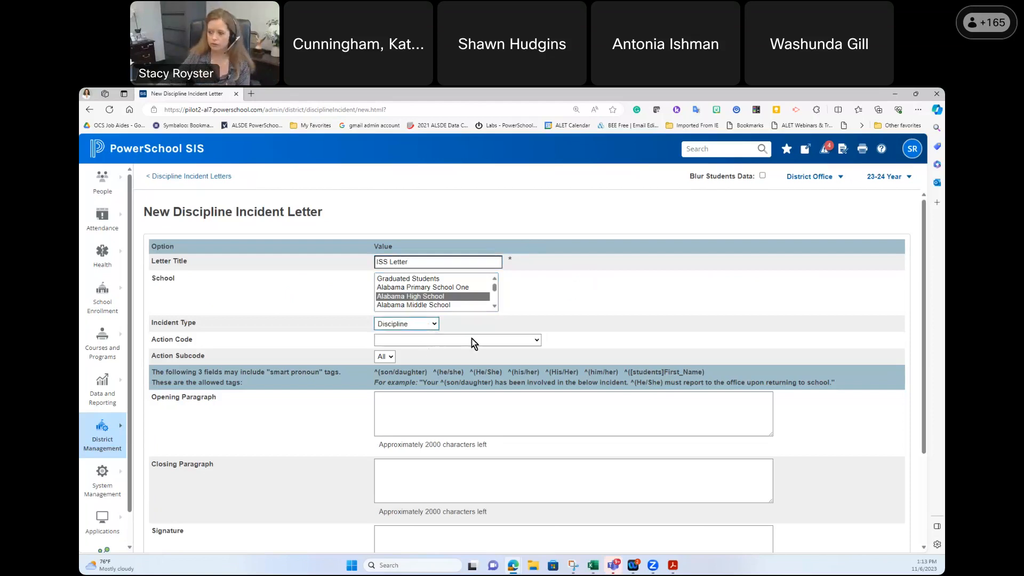
left_click(471, 339)
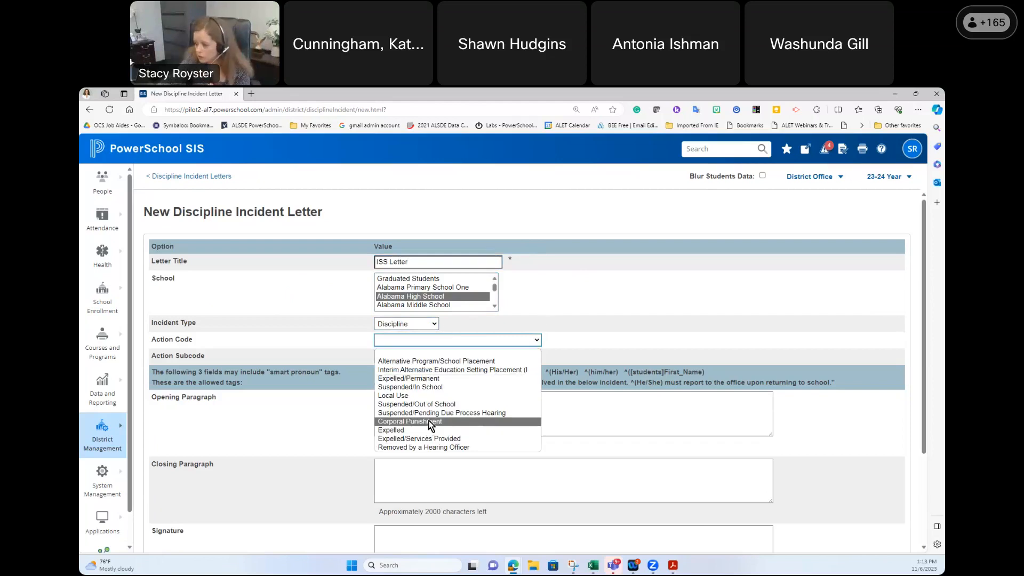
left_click(426, 387)
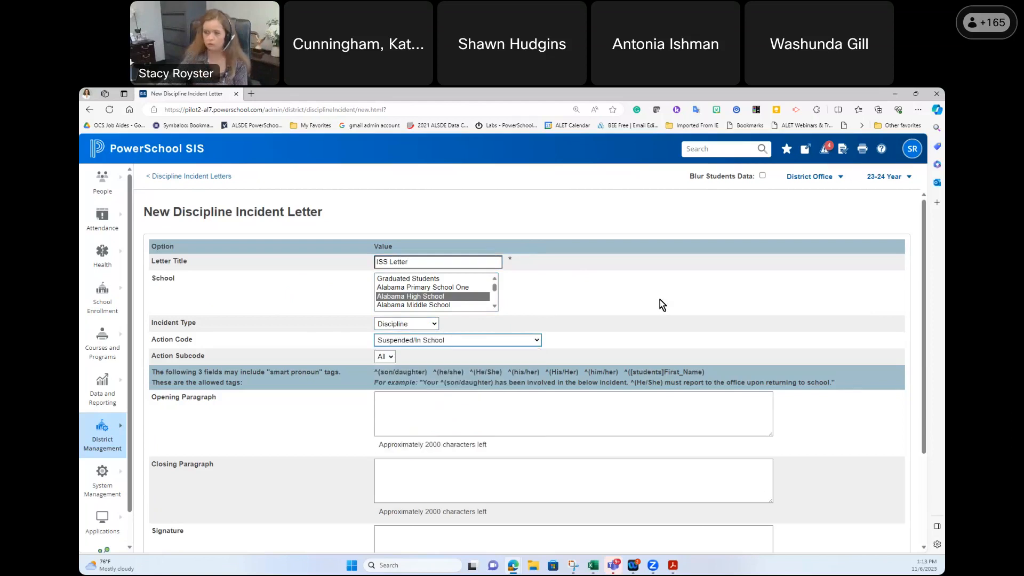
- Keep the action subcode at All and fill the ISS letter's Opening Paragraph and Closing Paragraph with random placeholder text
left_click(394, 356)
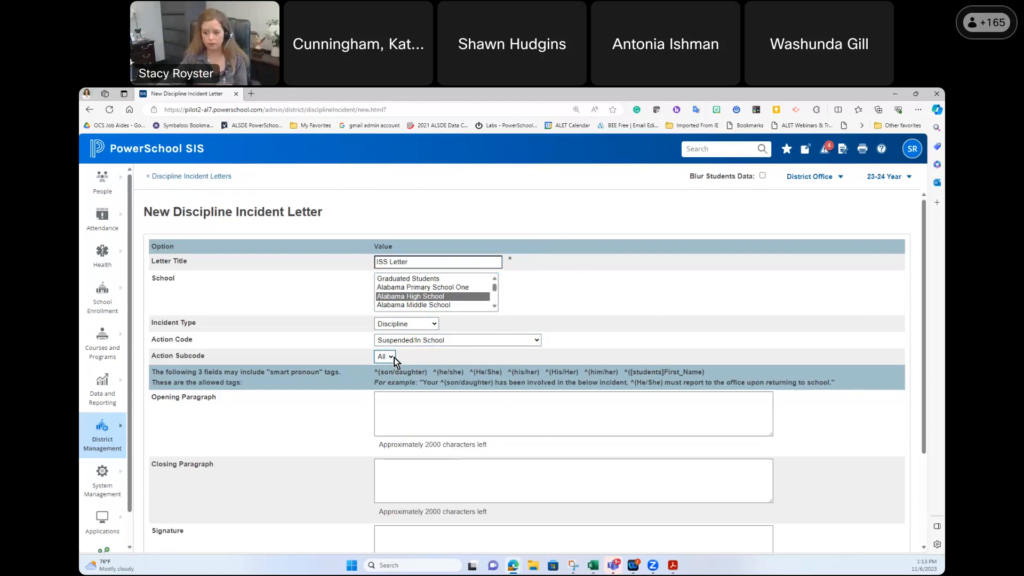
left_click(449, 407)
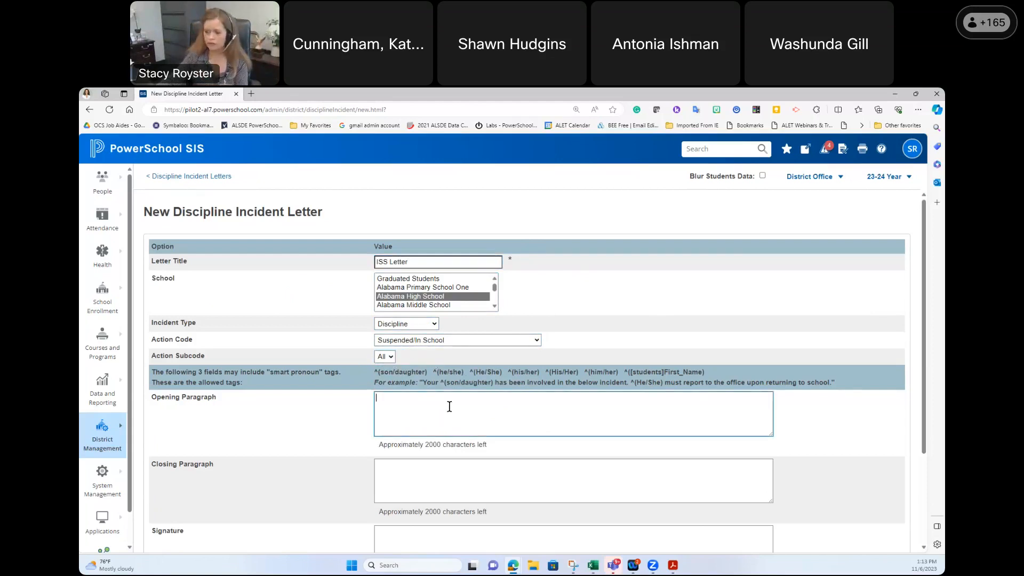
type("fksdaljfds'lgjdsklgheadf,lgajlm,dvhnedfsaln")
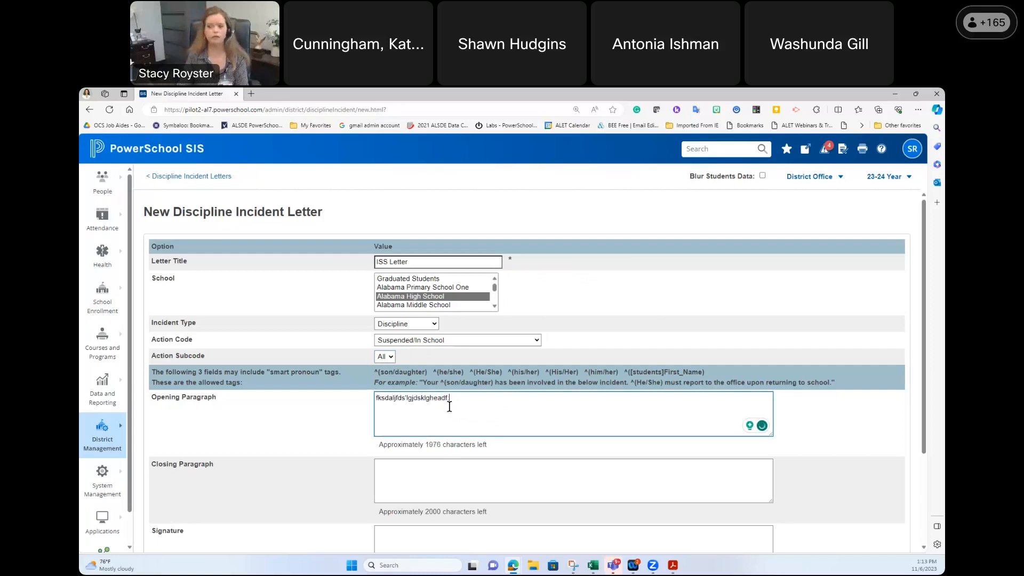
left_click(447, 485)
type("dfgjhdsgkjhfdgkjfdgkjfhvkdhfgk;djh")
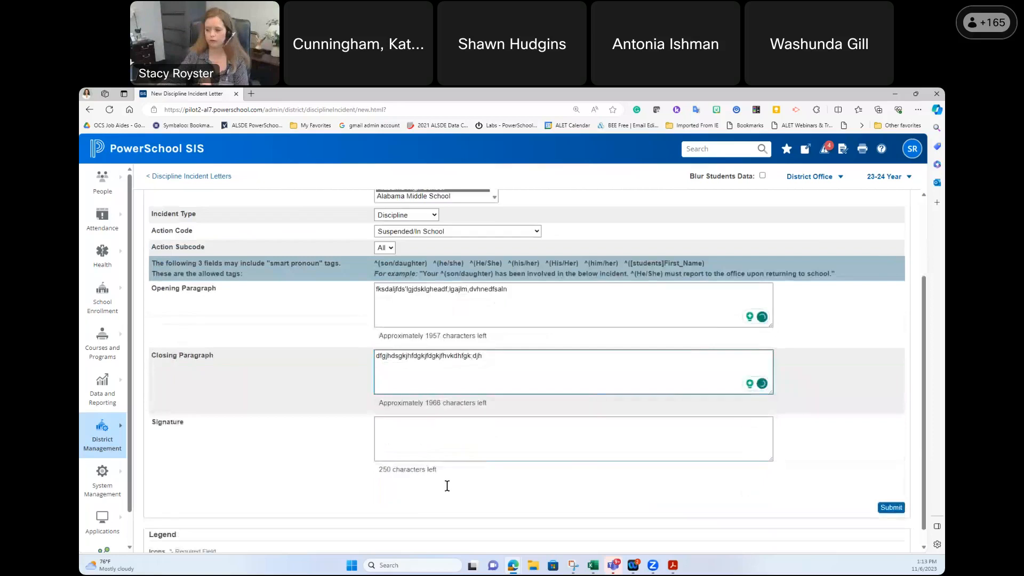
- Fill the Signature field with random placeholder text and submit the new ISS Letter
scroll(446, 485, "down", 3)
left_click(483, 416)
type("gjadlkghdaskjgdaskgdsjkgkg")
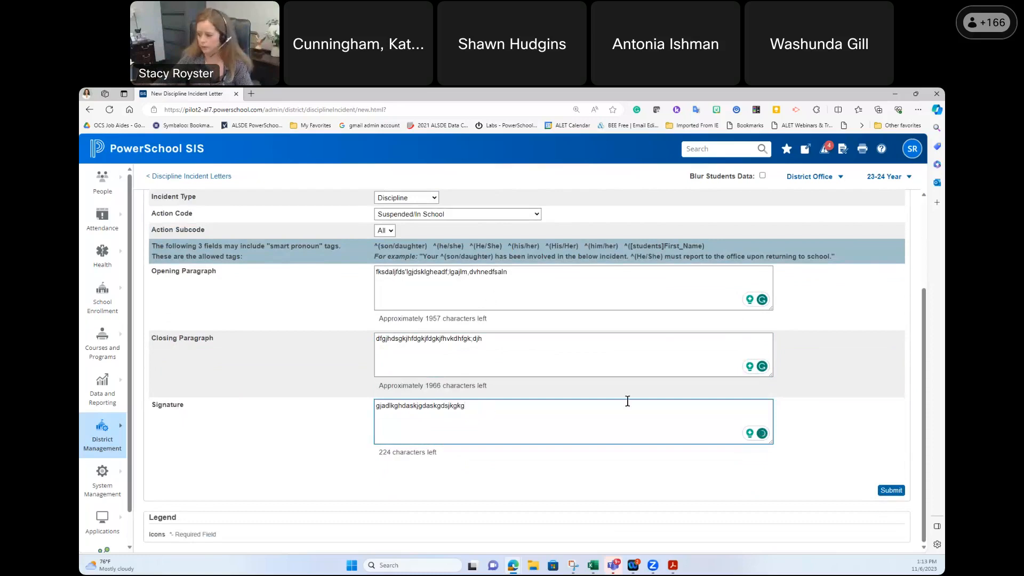
left_click(889, 490)
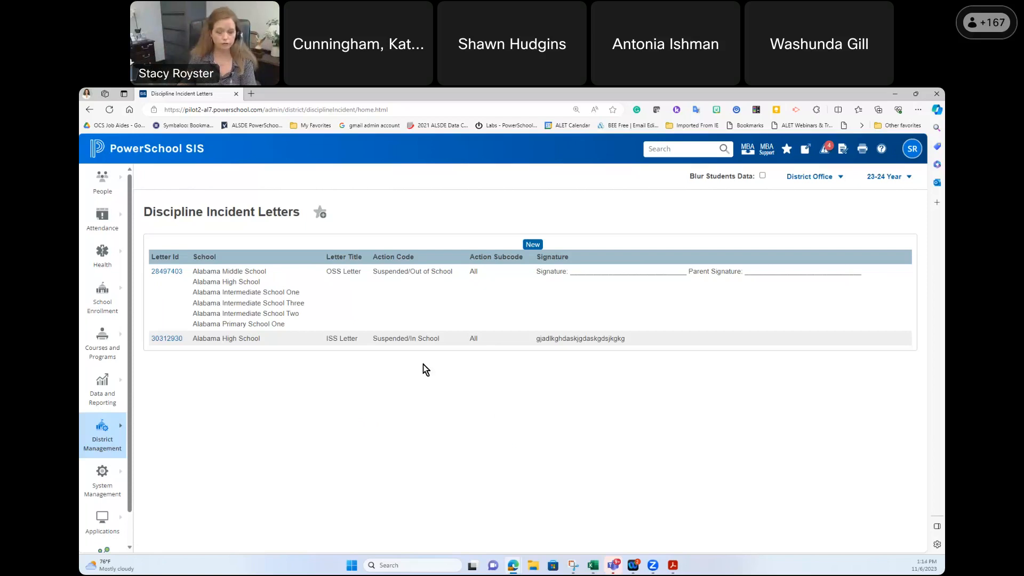
- From the start page, open the currently selected student's behavior incidents and view the Fight incident dated 09/07/2023
left_click(153, 155)
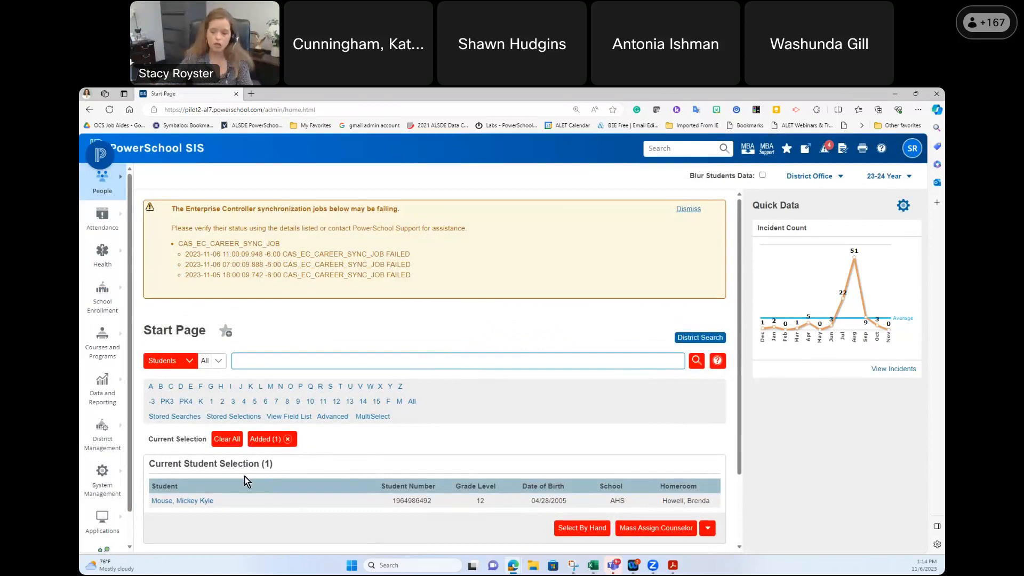
left_click(183, 501)
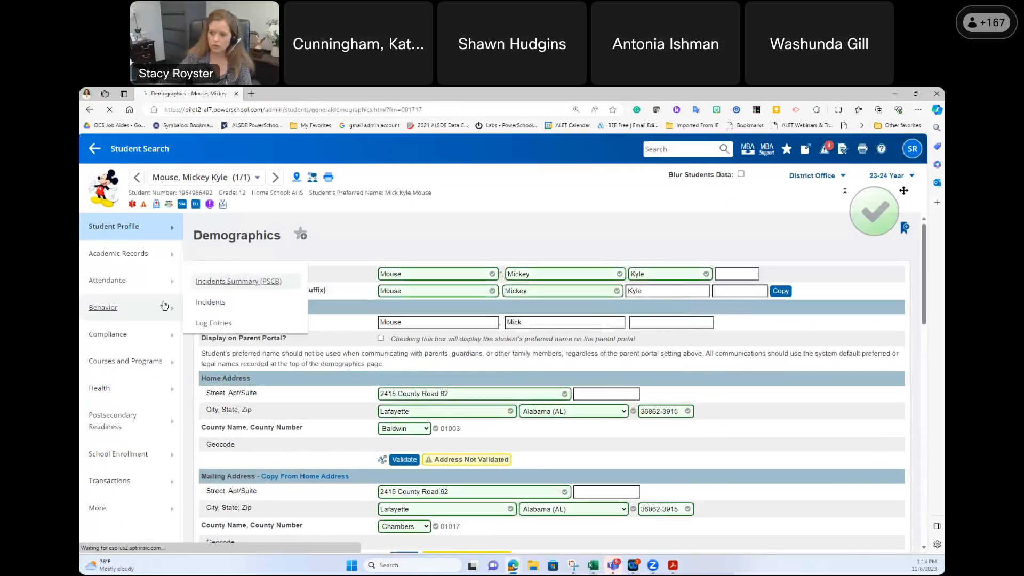
left_click(216, 302)
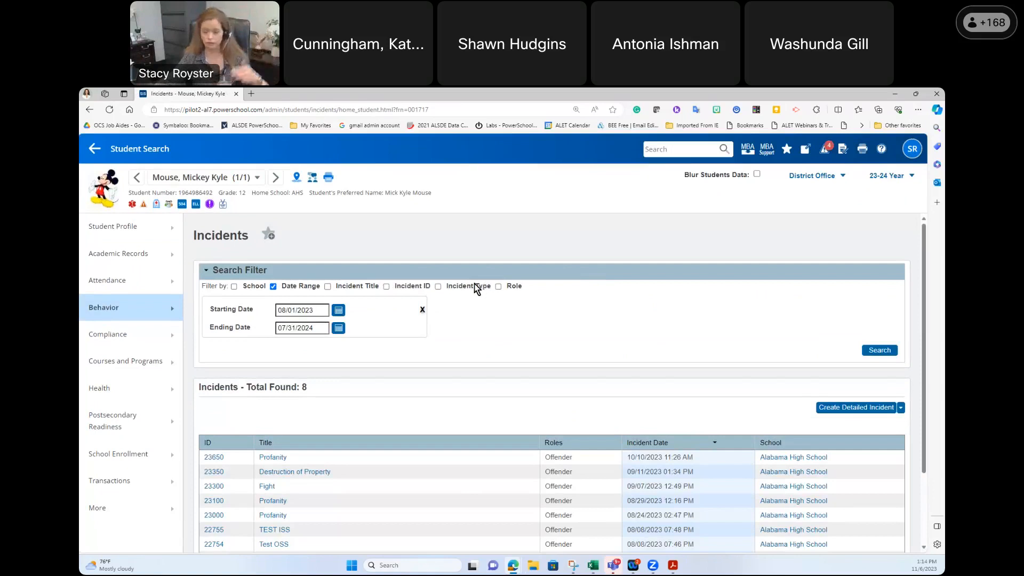
scroll(491, 283, "down", 1)
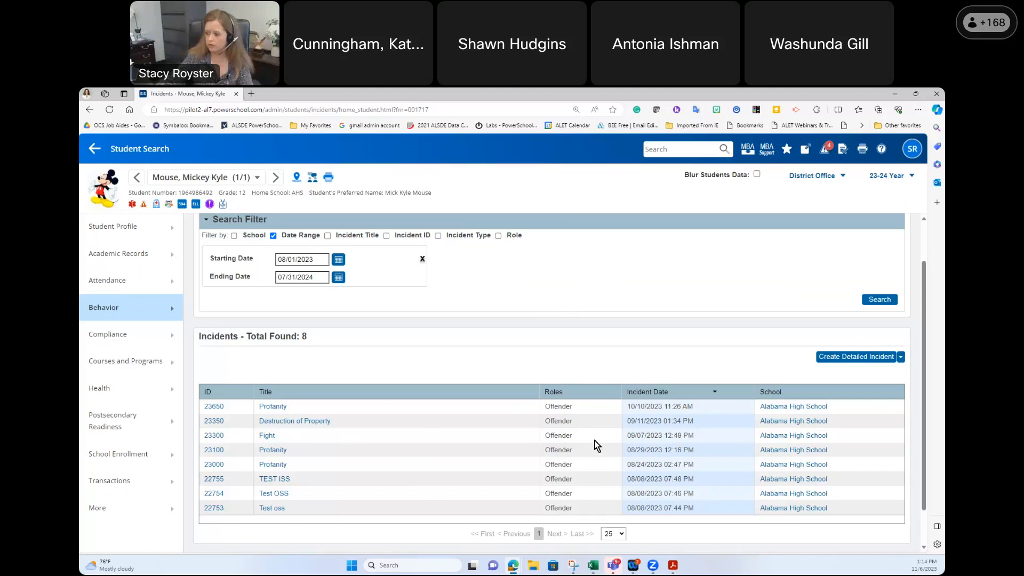
left_click(264, 436)
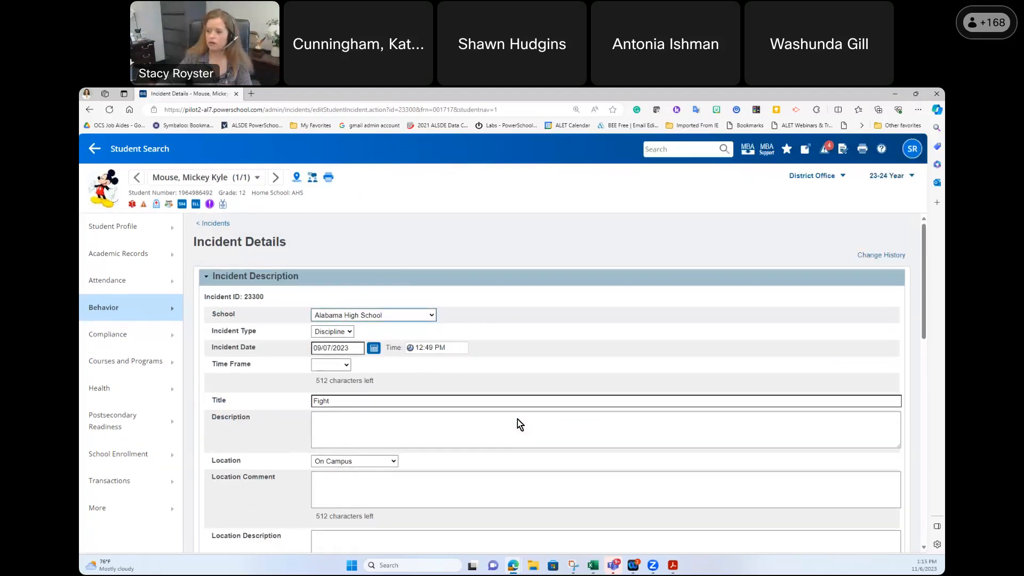
- Examine the Fight incident's description section, highlighting the Incident Date and checking the Description field
scroll(518, 419, "down", 1)
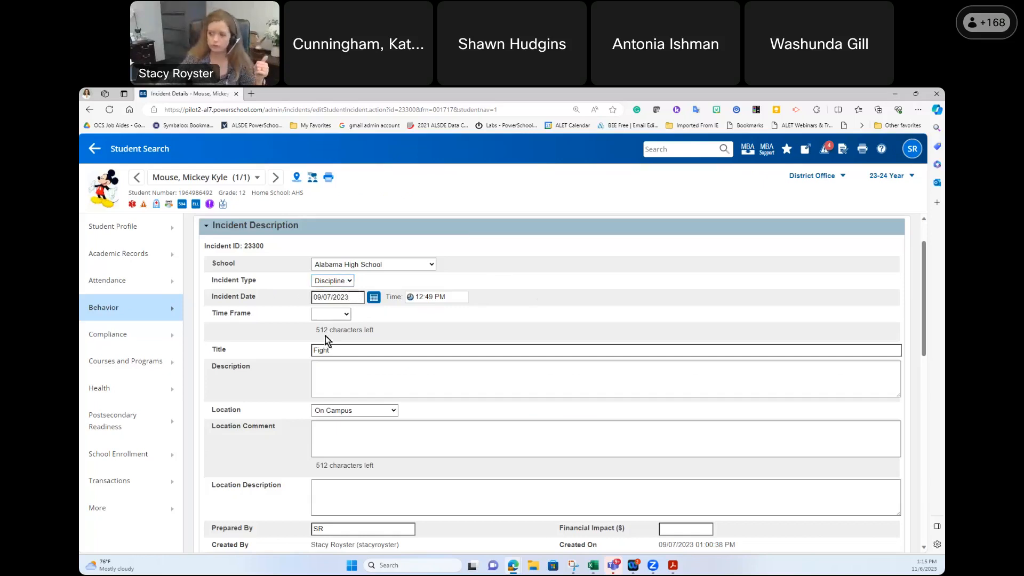
left_click_drag(355, 297, 305, 300)
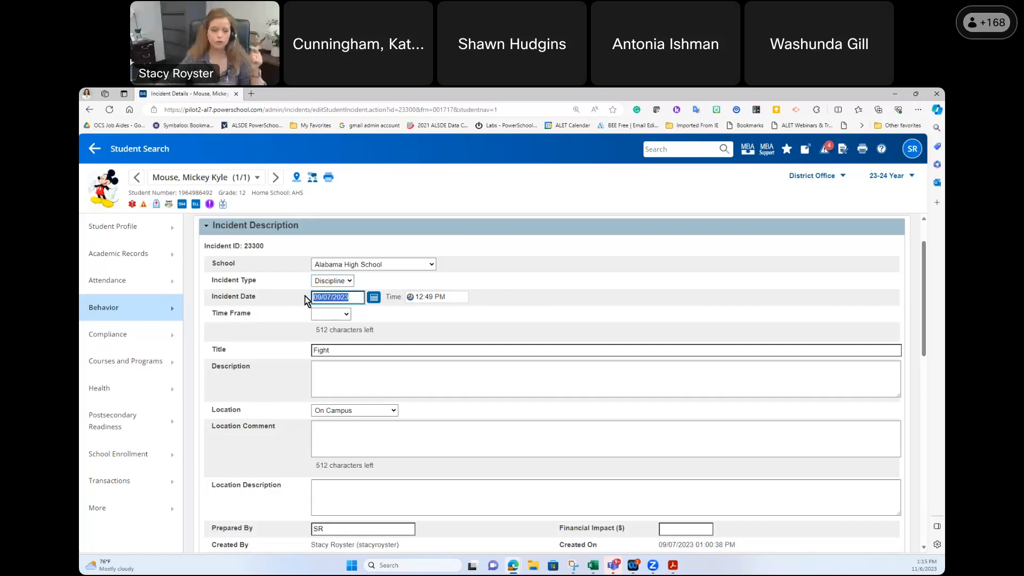
left_click_drag(212, 297, 258, 299)
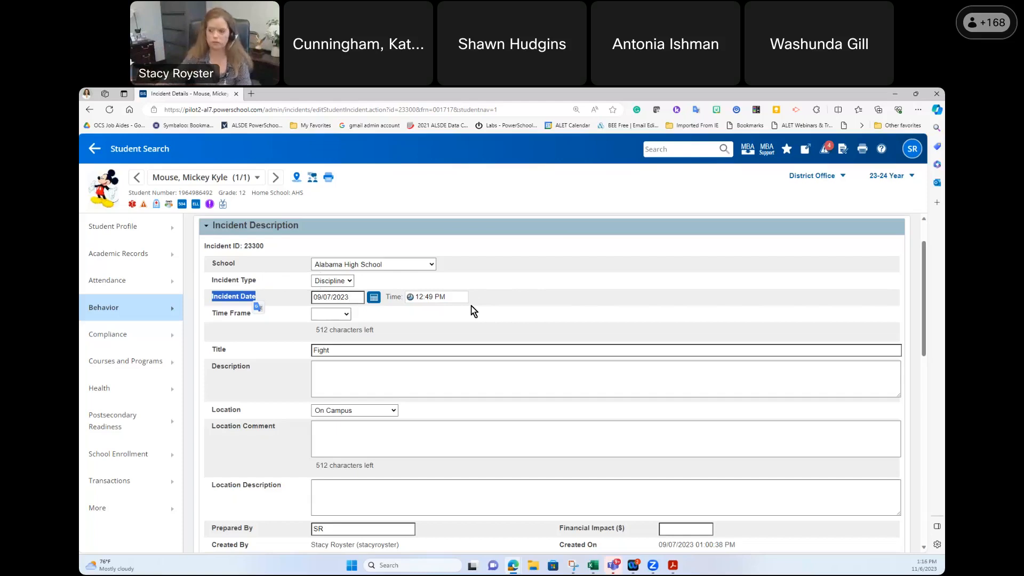
scroll(272, 358, "down", 1)
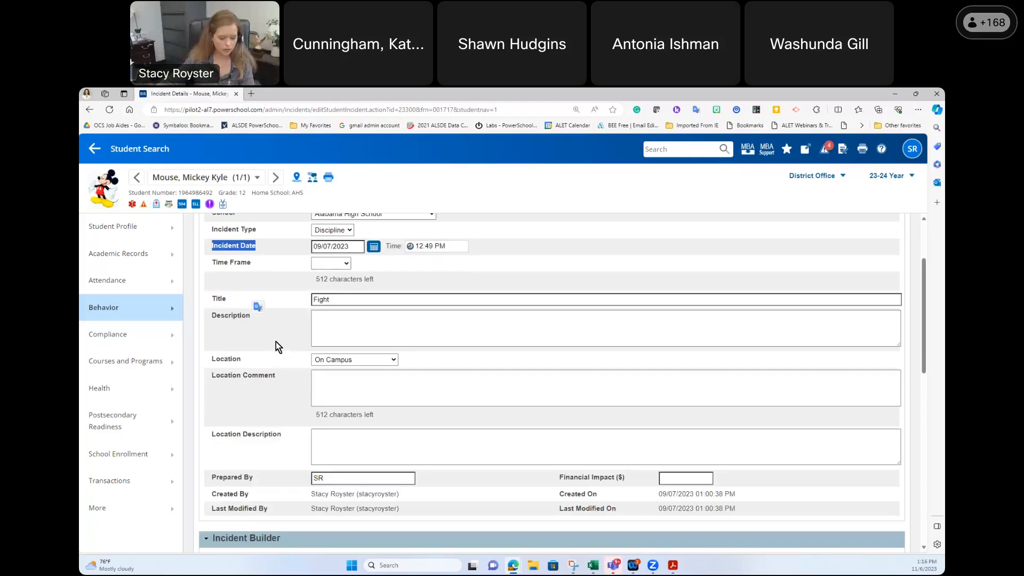
left_click(343, 327)
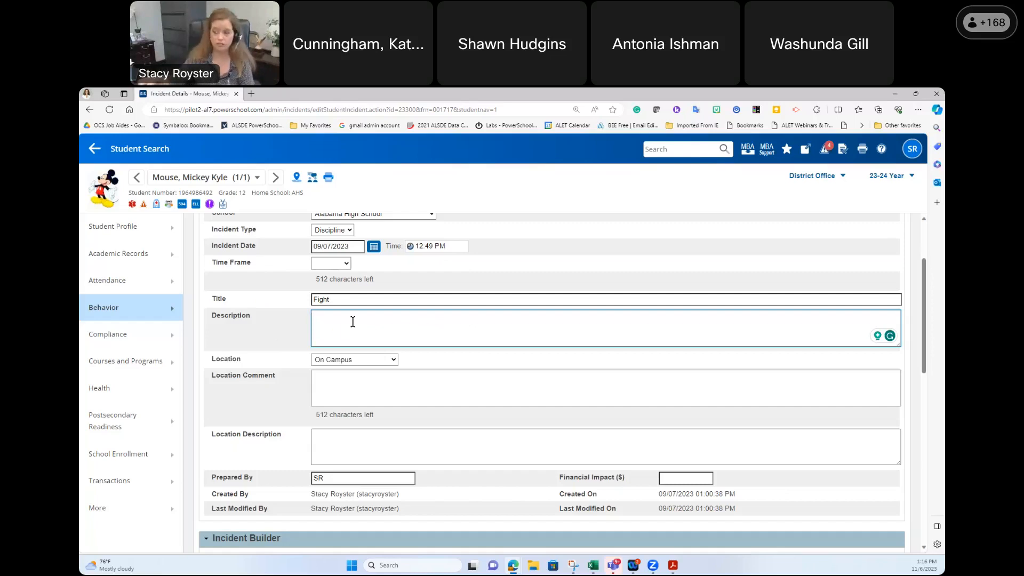
- Examine the incident's location details and the offenders, behavior and suspension actions in the Incident Builder
scroll(353, 322, "down", 6)
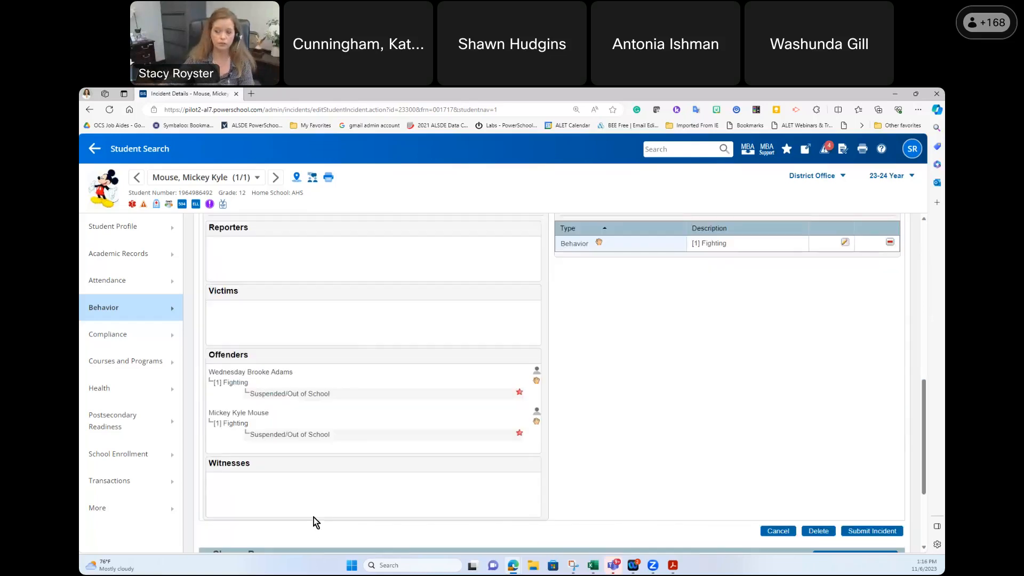
scroll(314, 517, "up", 6)
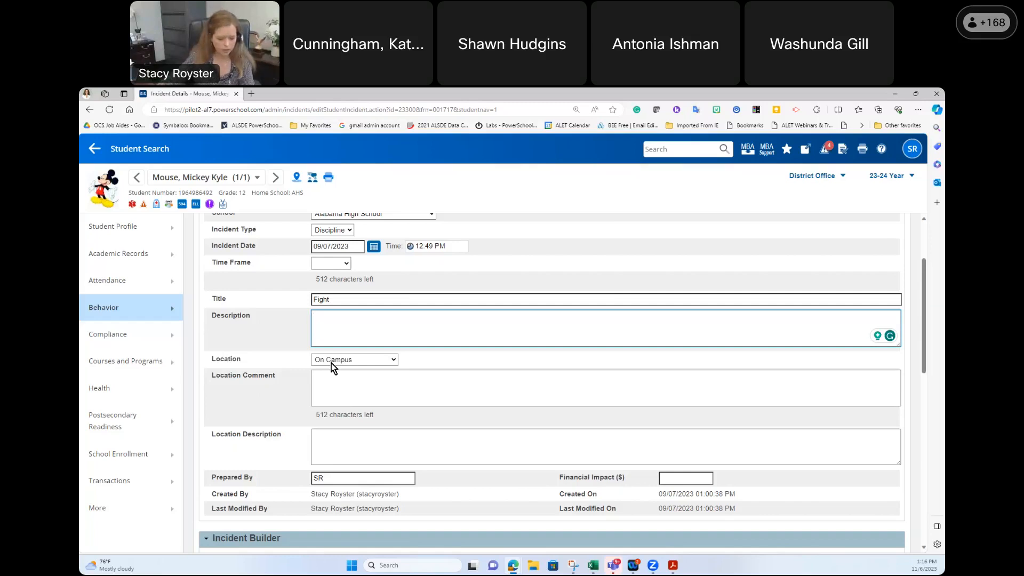
scroll(594, 379, "down", 1)
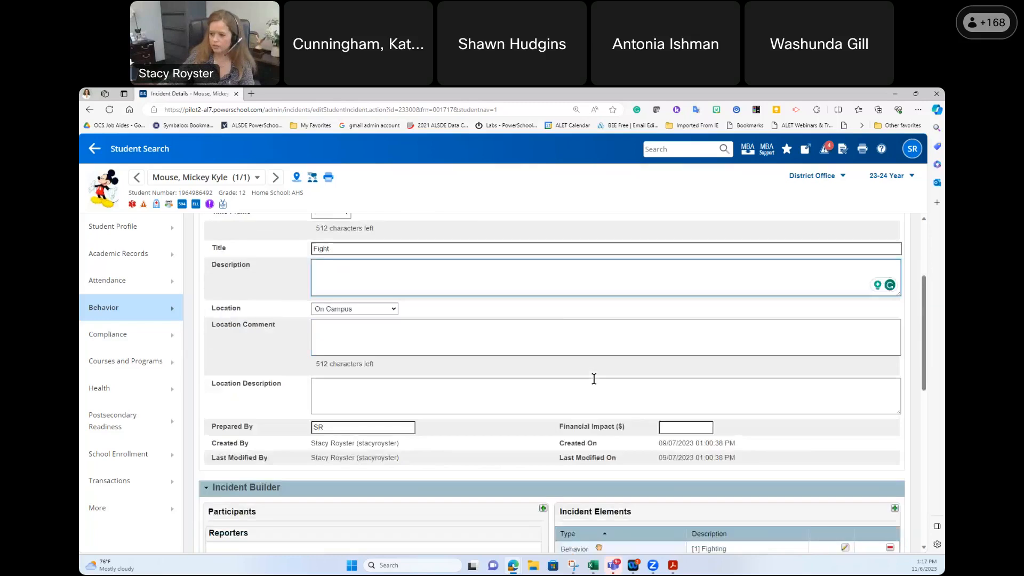
scroll(594, 379, "down", 5)
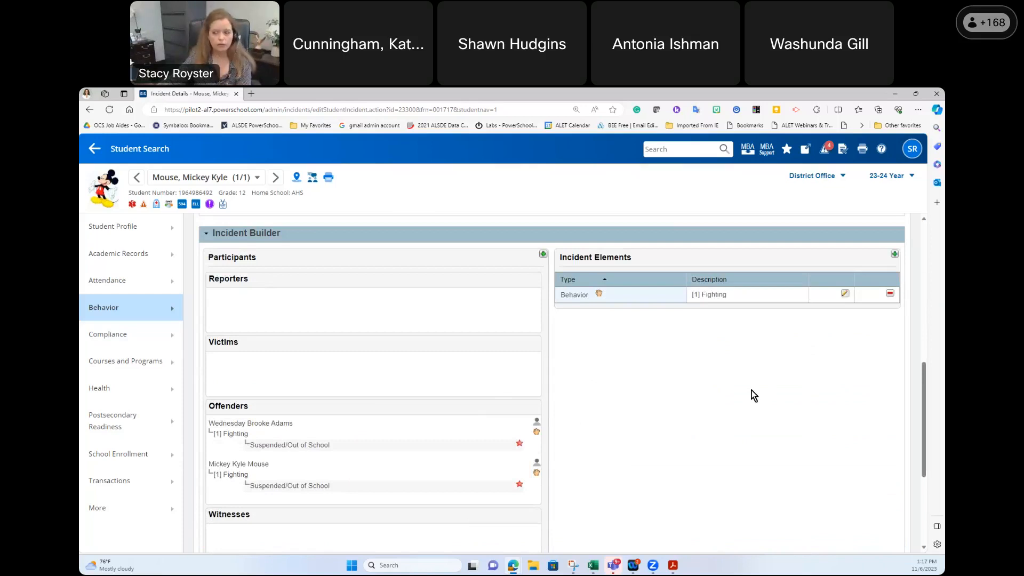
mouse_move(295, 480)
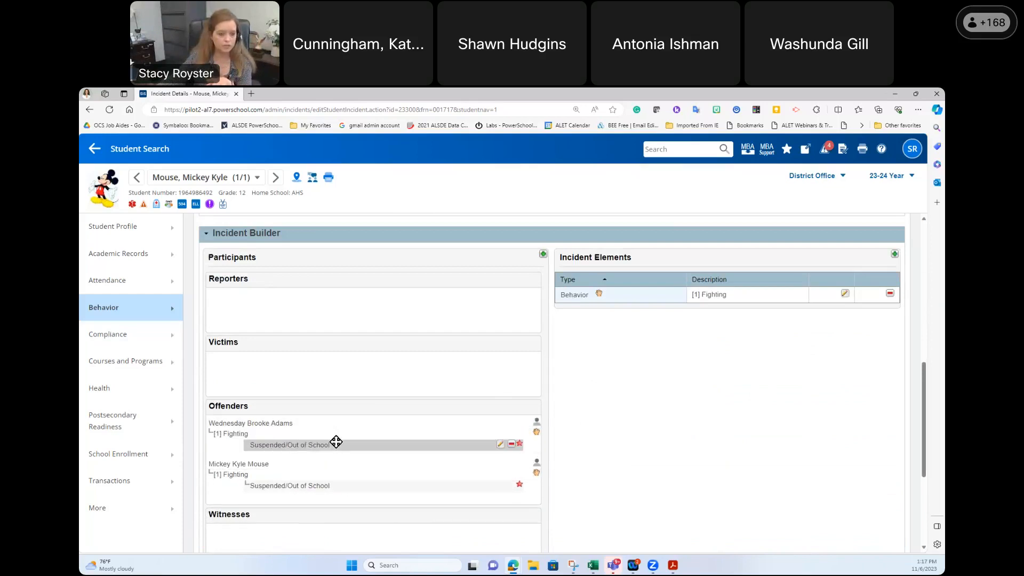
mouse_move(342, 441)
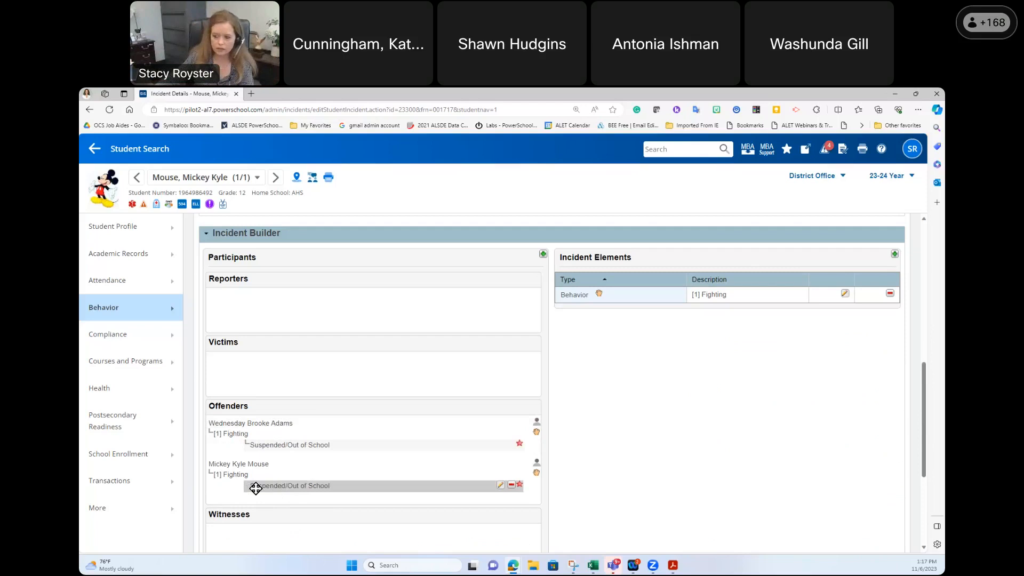
- View the selected student's Suspended/Out of School action, check the letter's incident table in Adobe Acrobat, and close the action unchanged
left_click(500, 487)
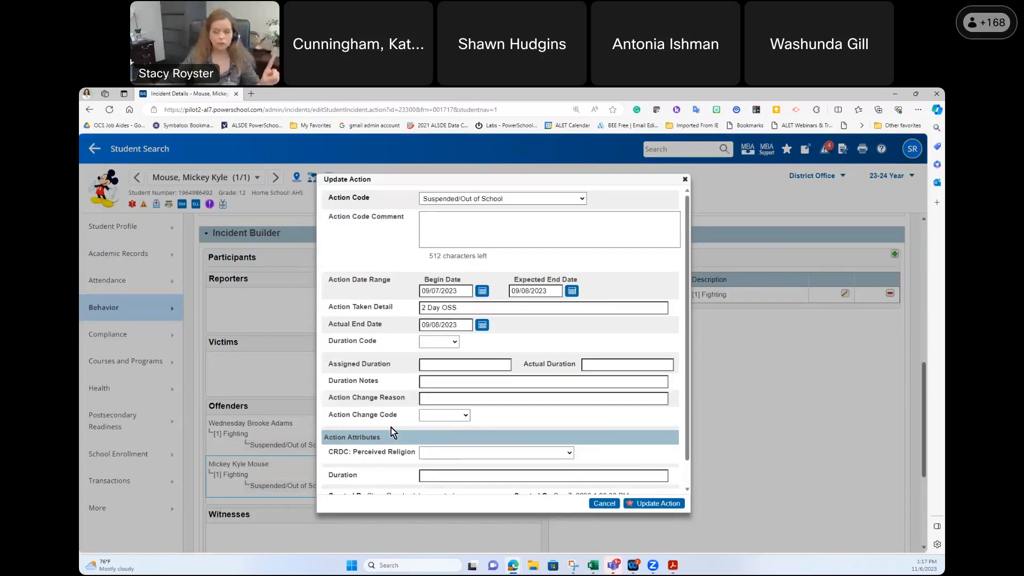
left_click(675, 567)
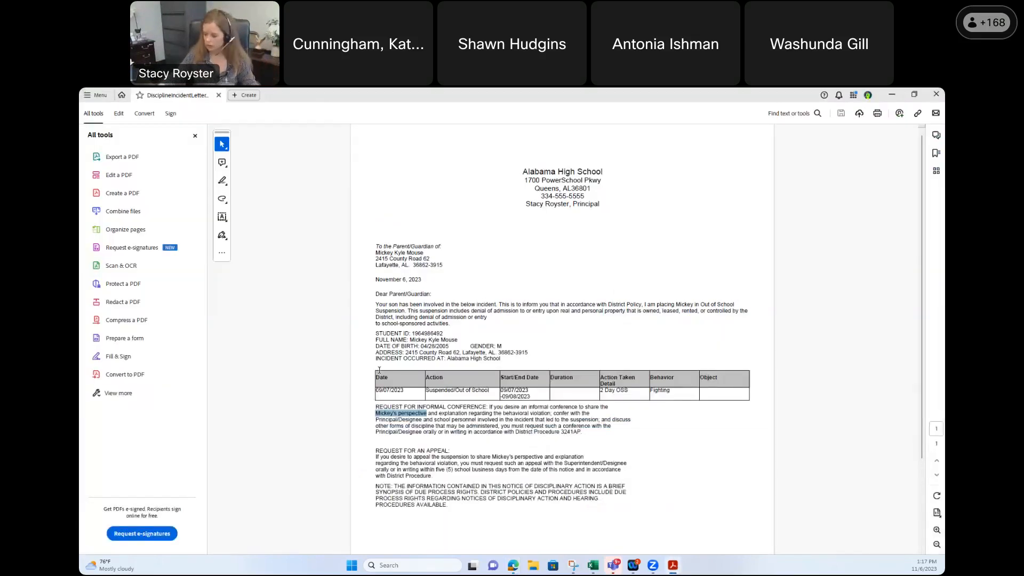
scroll(379, 369, "up", 1)
scroll(380, 373, "up", 1)
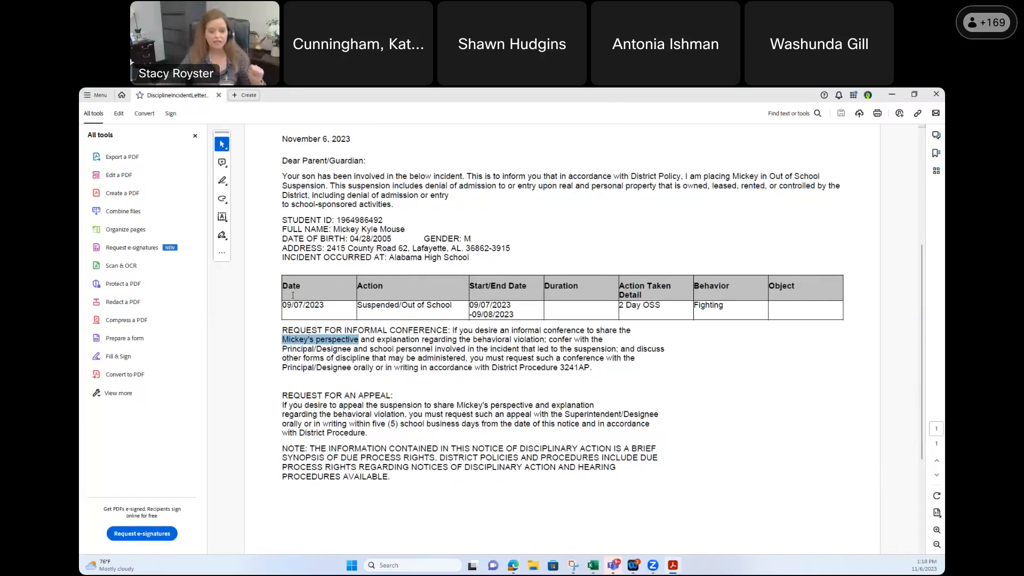
left_click(891, 94)
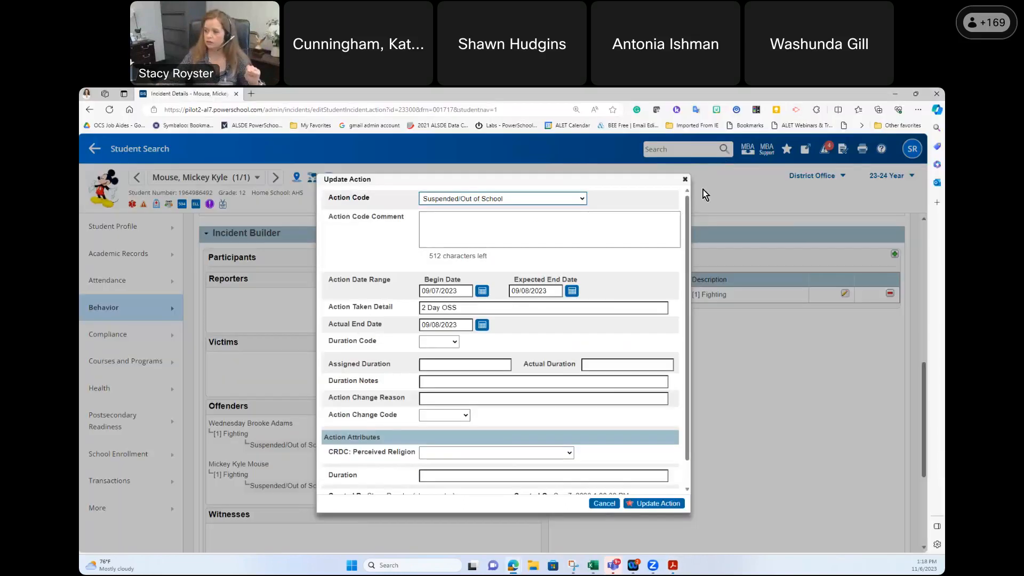
left_click(685, 179)
- Compare the Incident Date in the incident description with the Date column of the PDF letter in Adobe Acrobat
scroll(487, 328, "up", 6)
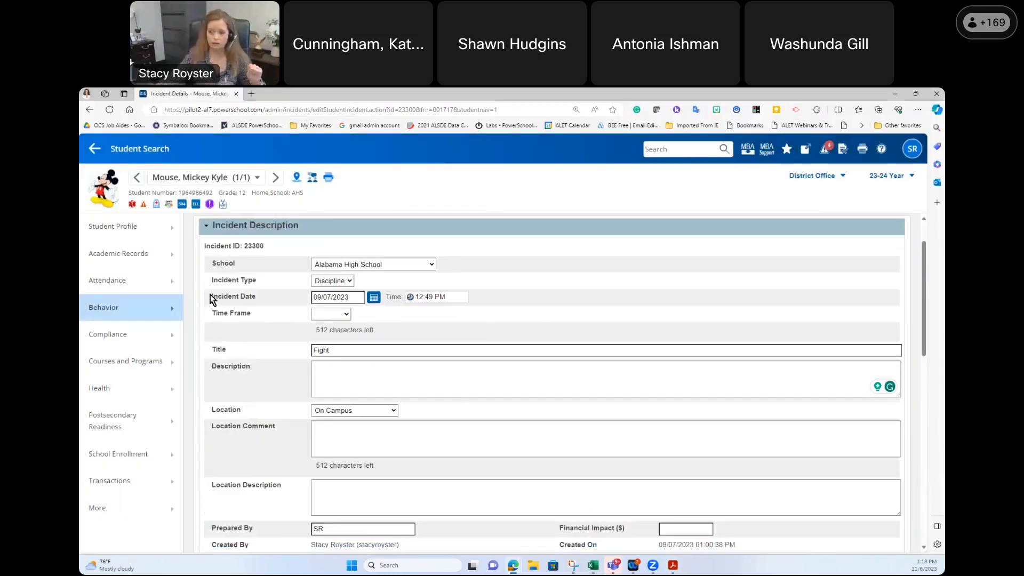
left_click_drag(210, 297, 259, 298)
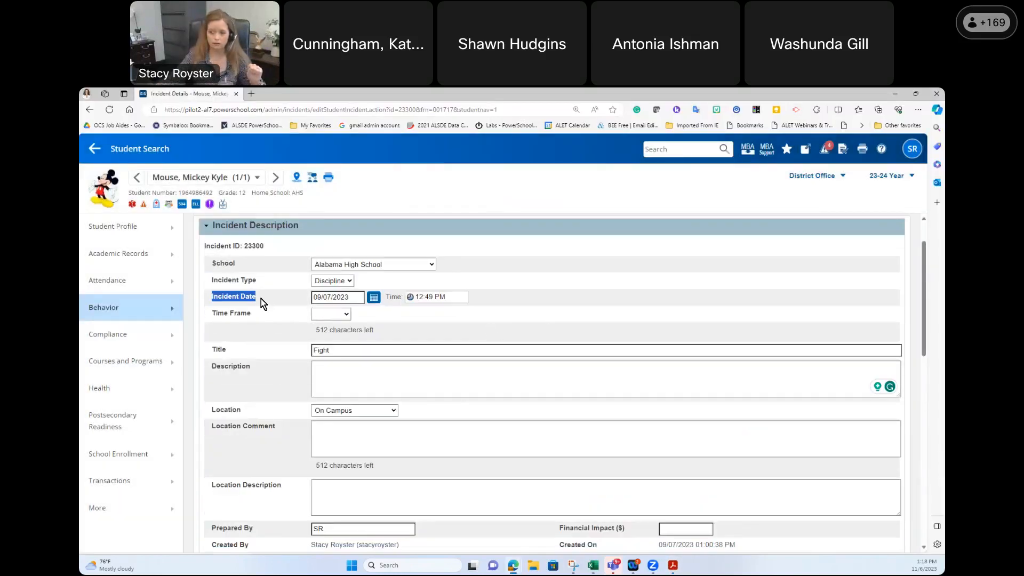
left_click(673, 567)
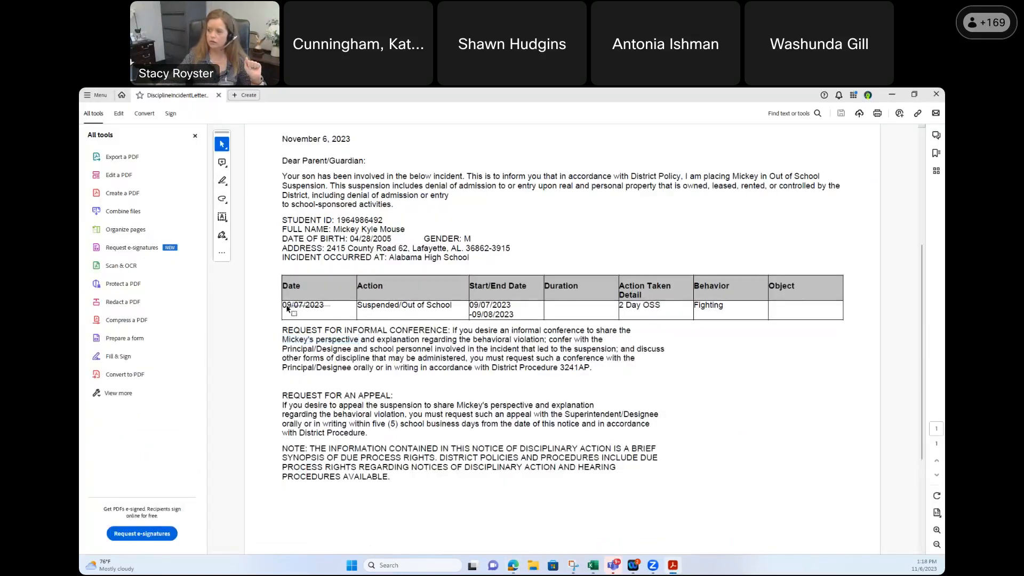
left_click(891, 95)
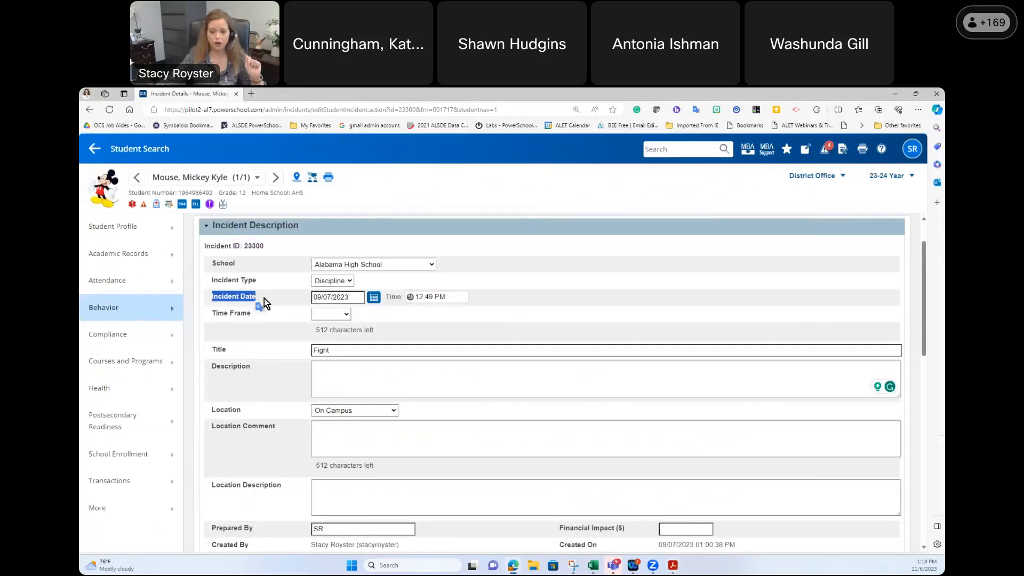
- Reopen the student's suspension action and compare its Action Code and date range with the table in the Adobe Acrobat letter
scroll(264, 299, "down", 10)
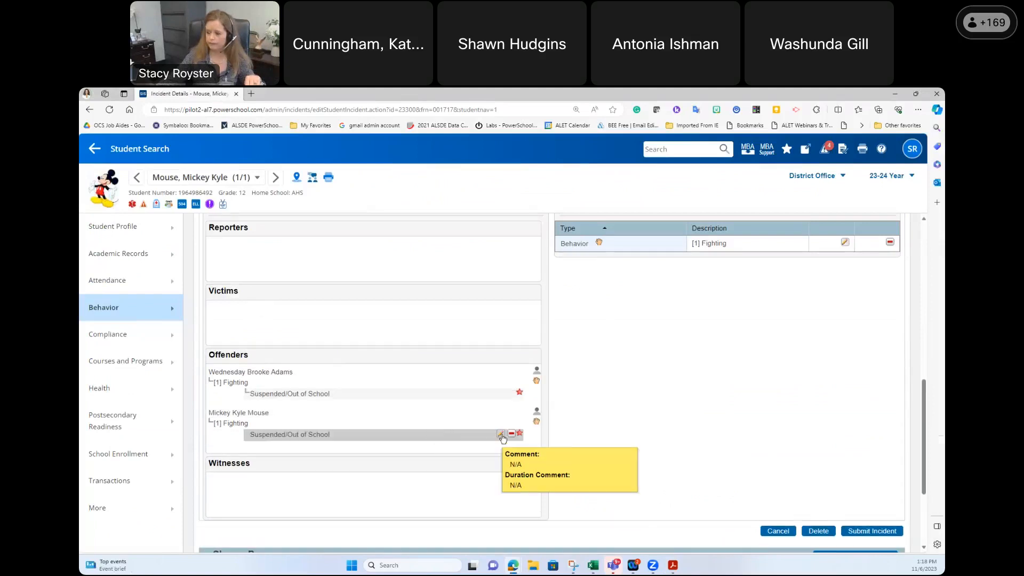
left_click(501, 434)
left_click(672, 566)
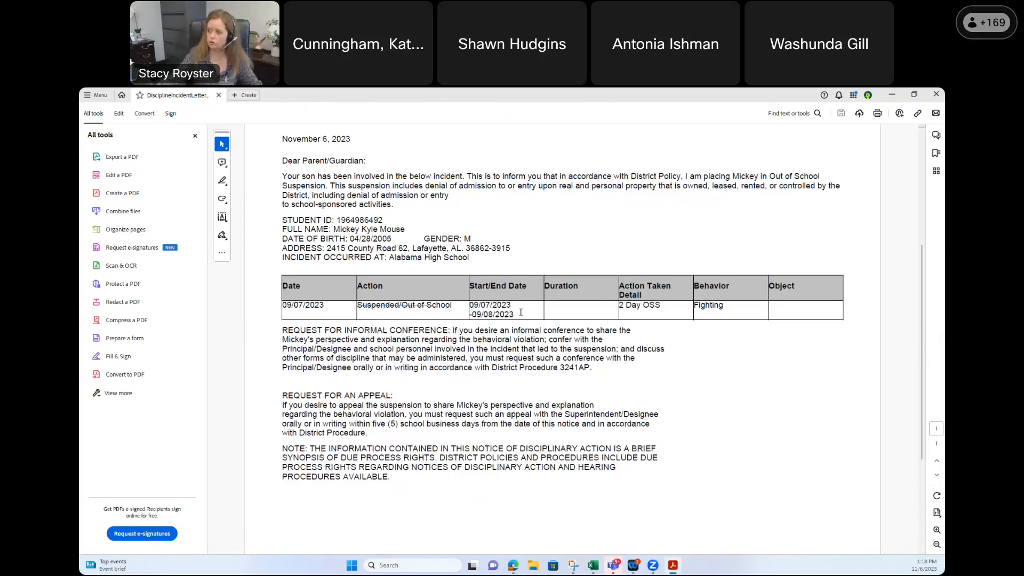
key("alt+Tab")
left_click(469, 204)
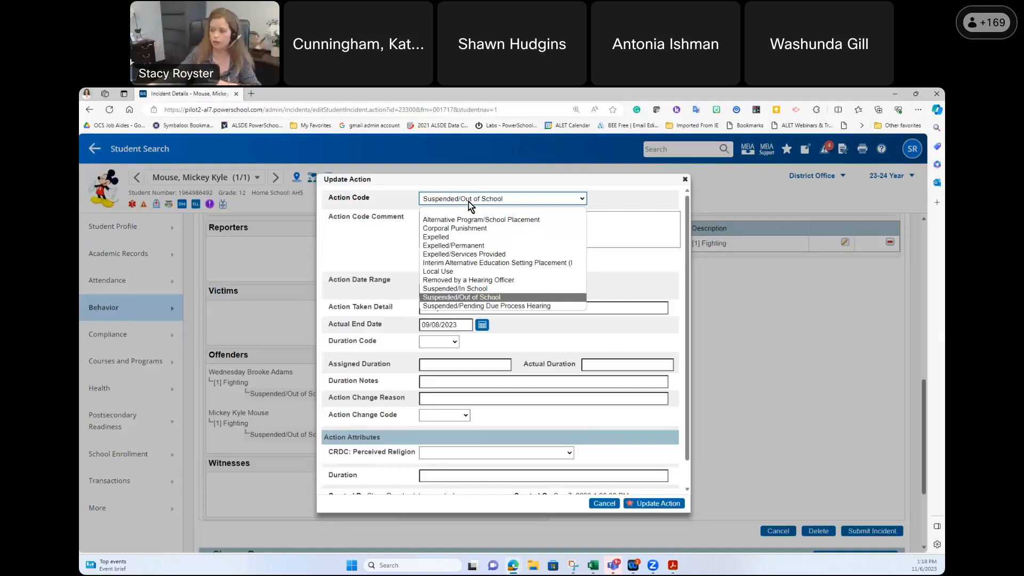
left_click(597, 198)
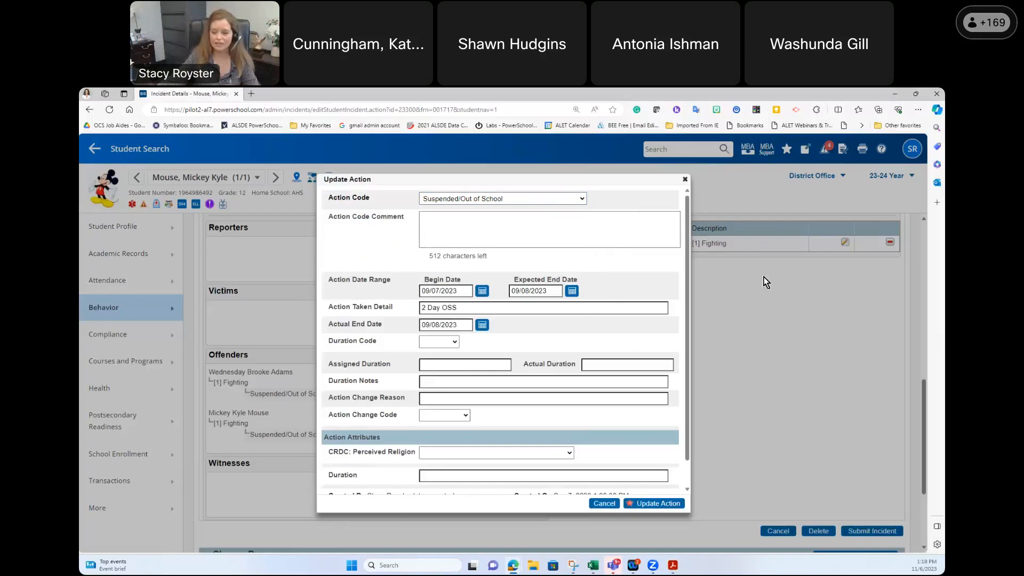
left_click(672, 565)
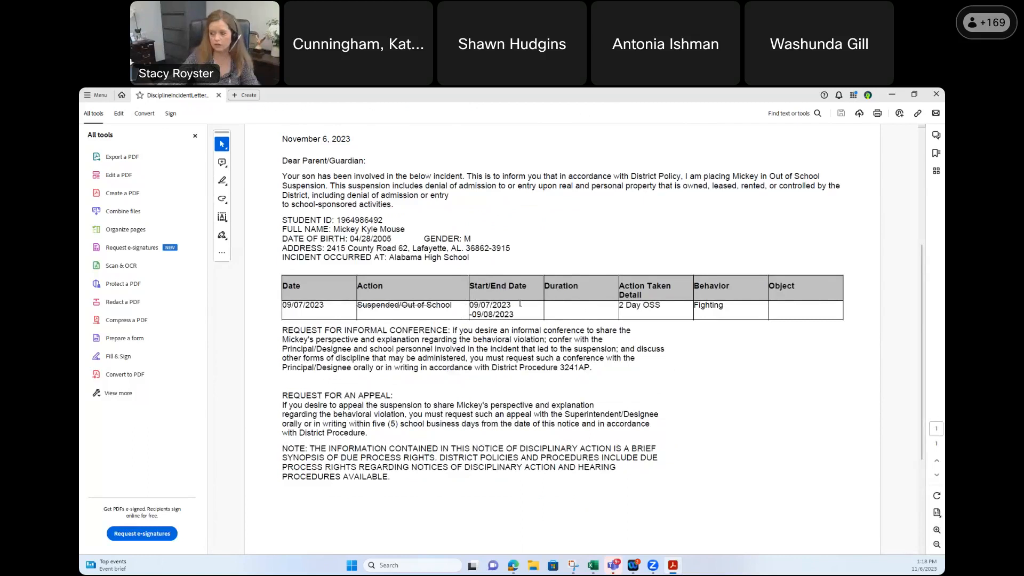
- Return to PowerSchool SIS and examine the suspension action's Actual End Date, Begin Date and Expected End Date
left_click(892, 94)
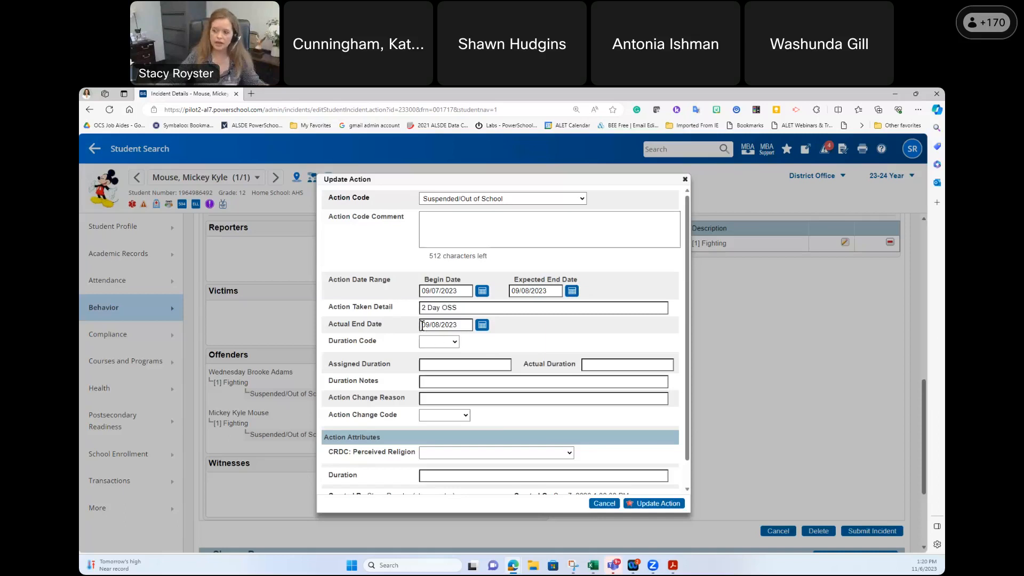
left_click_drag(422, 326, 468, 326)
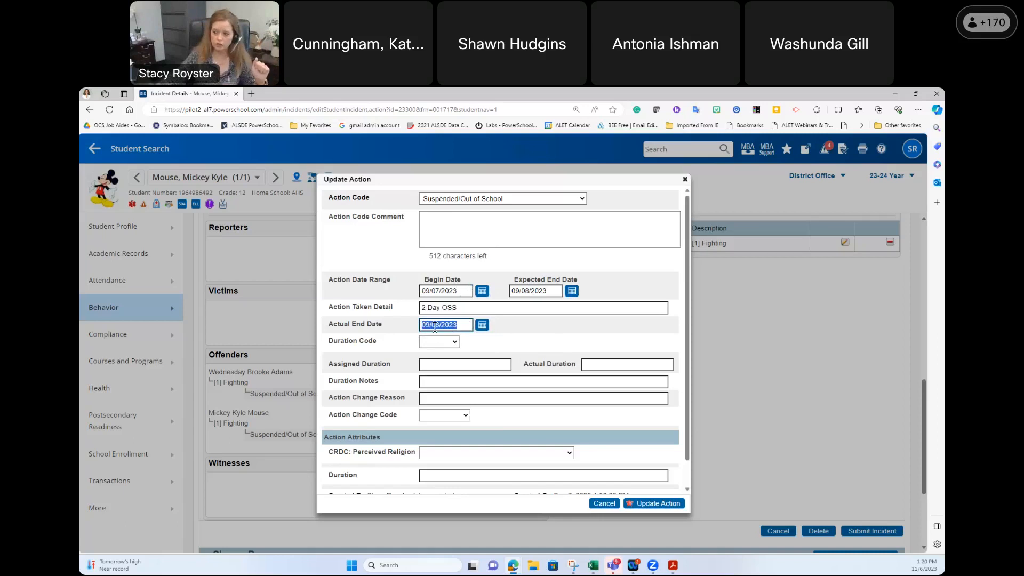
left_click_drag(462, 290, 429, 289)
left_click_drag(555, 291, 503, 295)
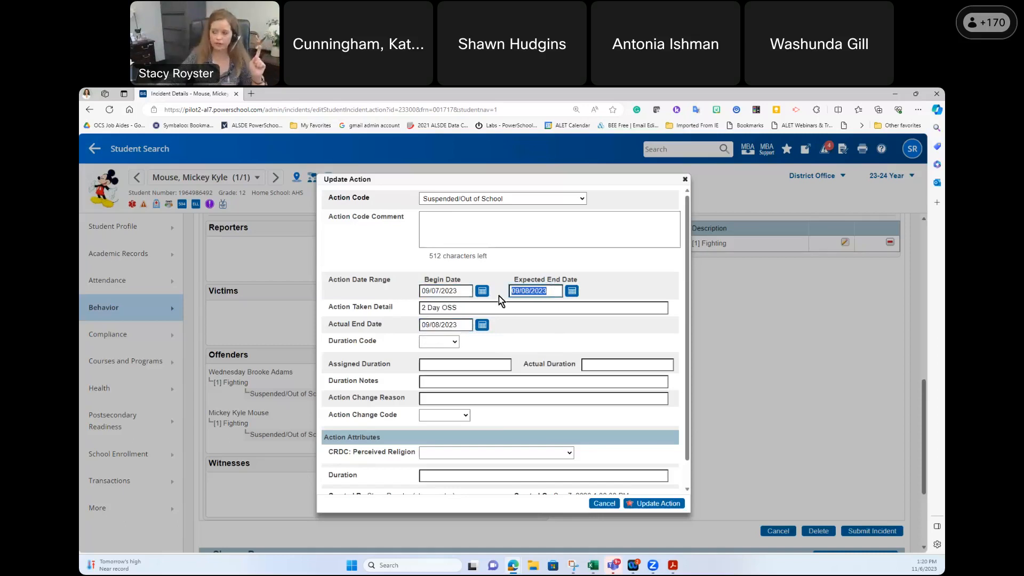
- Compare the suspension action's Action Taken Detail with that column in the Adobe Acrobat letter, and close the action unchanged
left_click(673, 567)
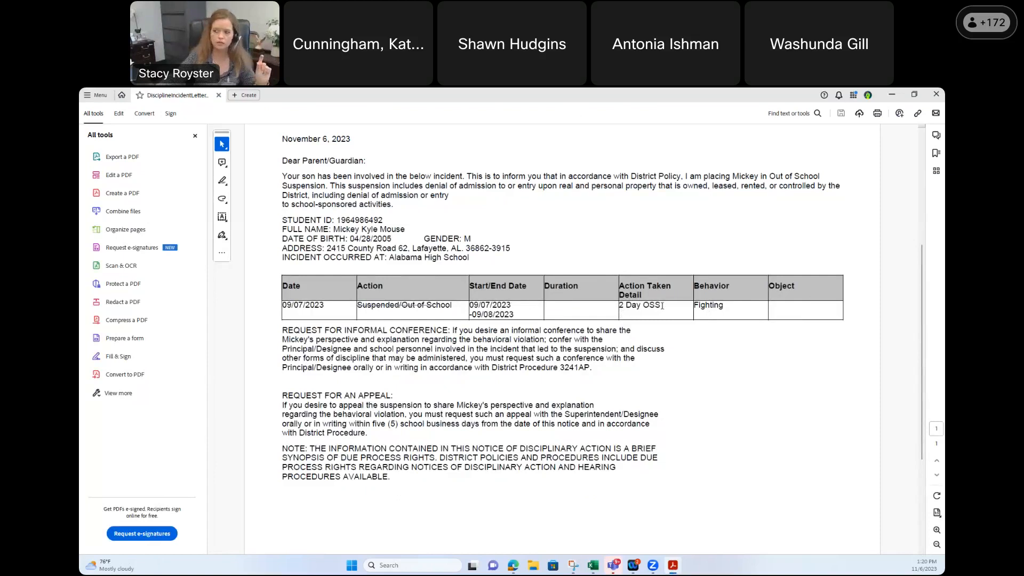
key("alt+Tab")
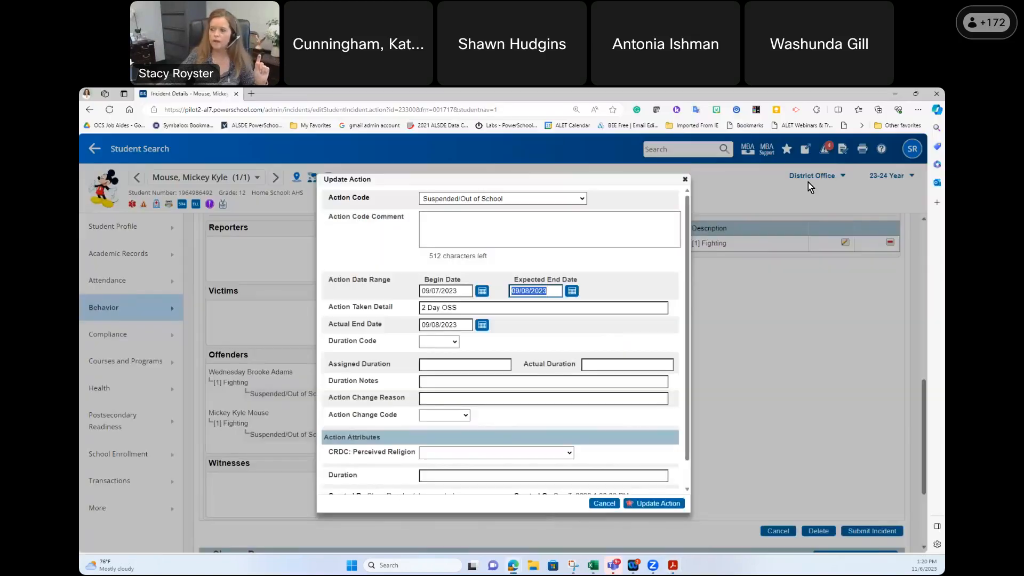
left_click_drag(329, 309, 393, 310)
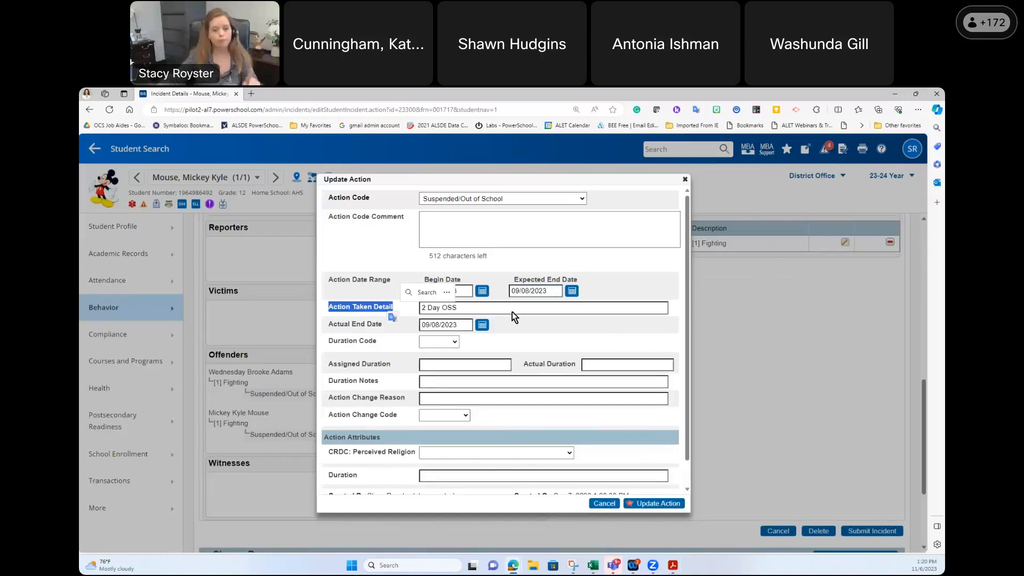
left_click(512, 310)
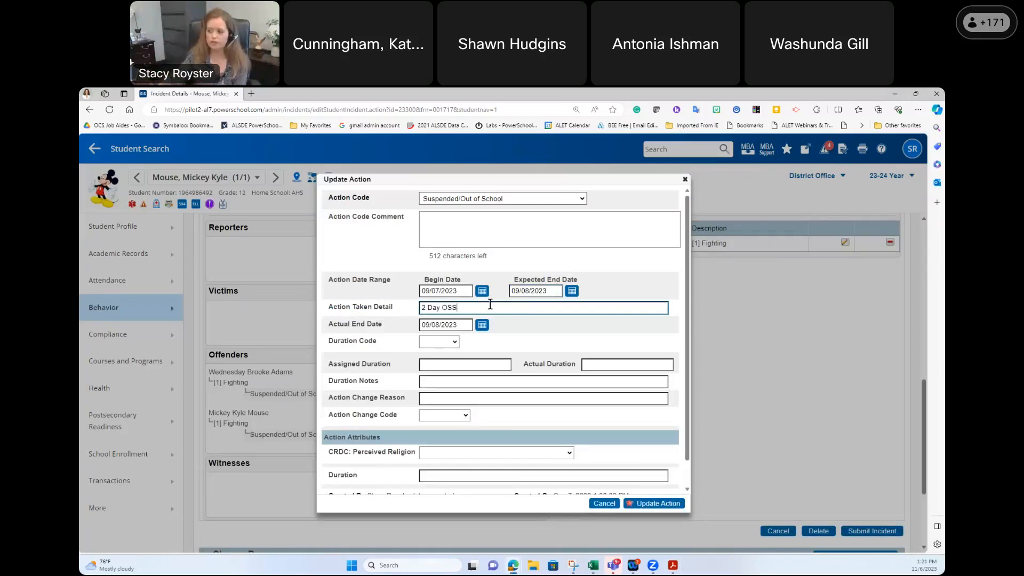
left_click(674, 565)
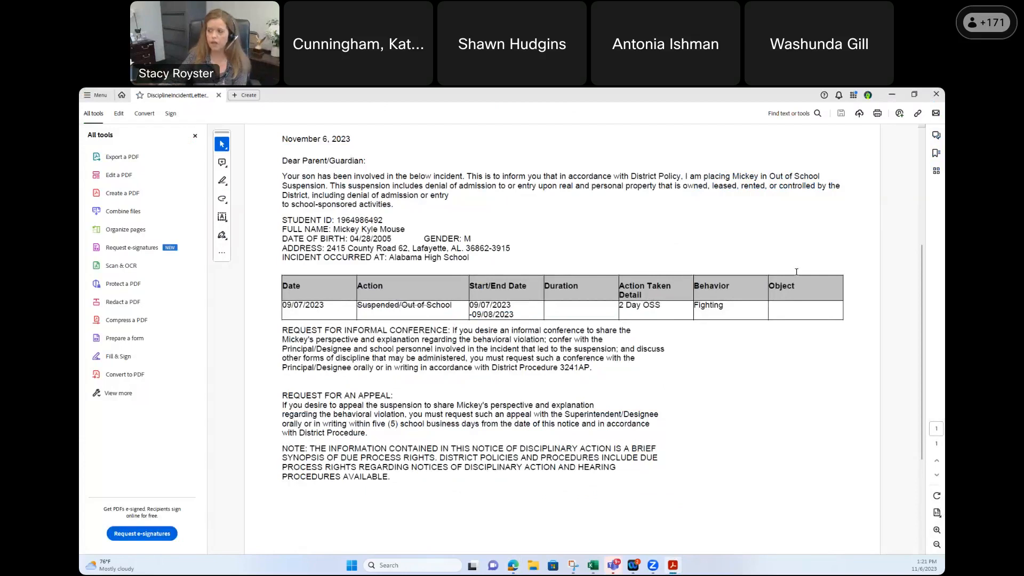
left_click(672, 567)
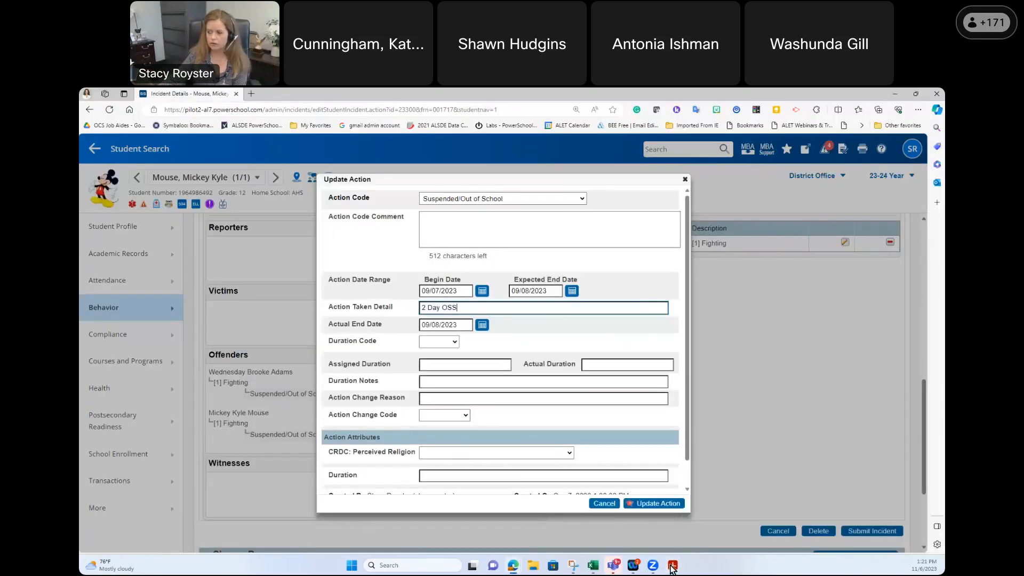
left_click(684, 182)
- Open the selected student's Fighting behavior, review the available Behavior Codes, and close it unchanged
mouse_move(235, 424)
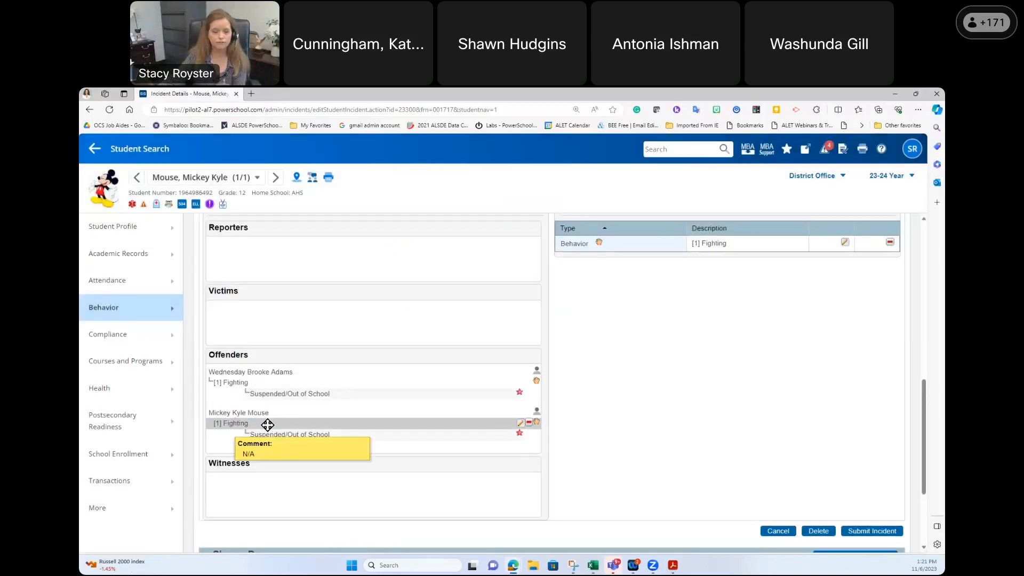
left_click(520, 423)
left_click(516, 286)
scroll(515, 368, "down", 10)
scroll(516, 375, "up", 10)
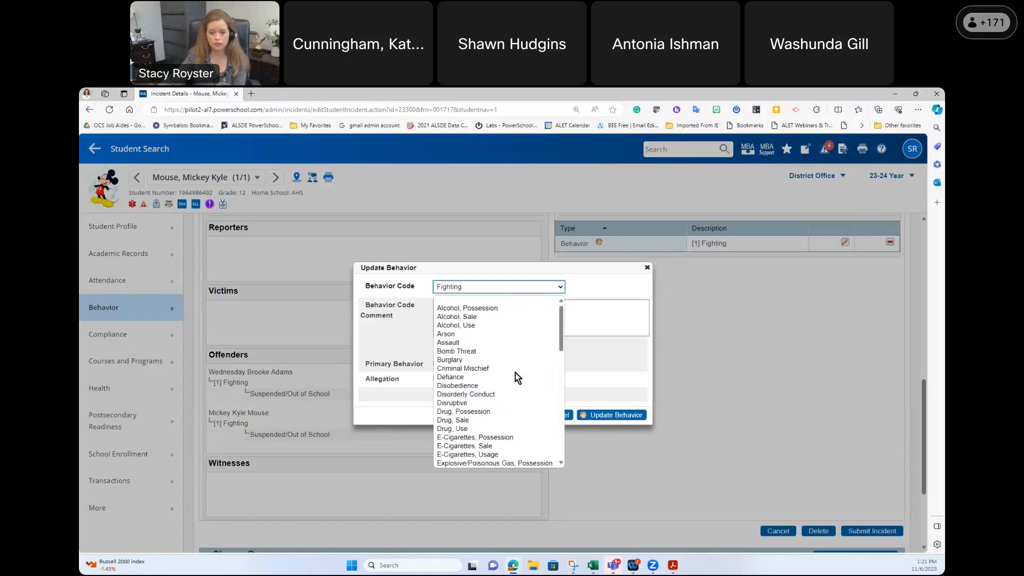
left_click(769, 289)
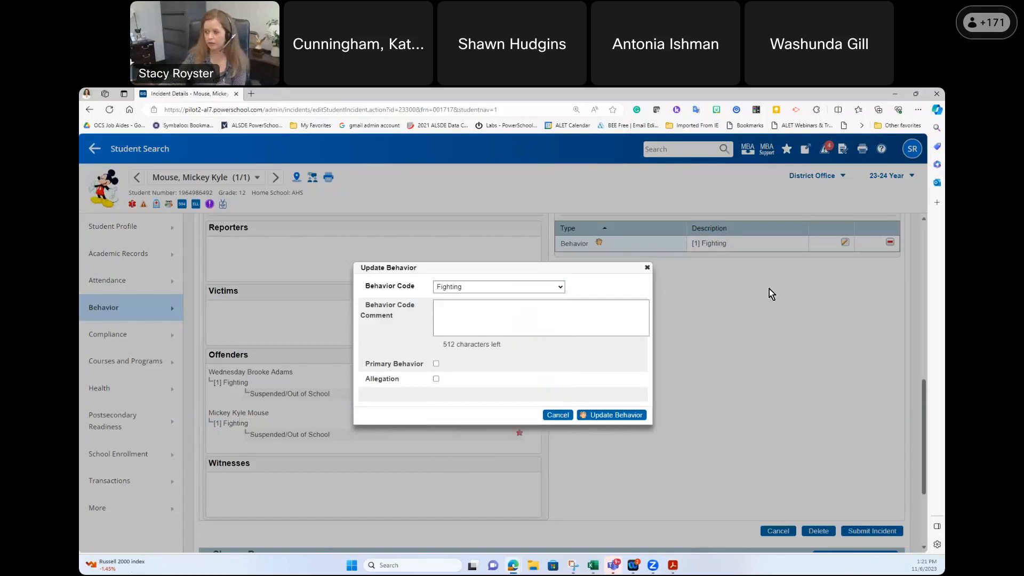
left_click(647, 268)
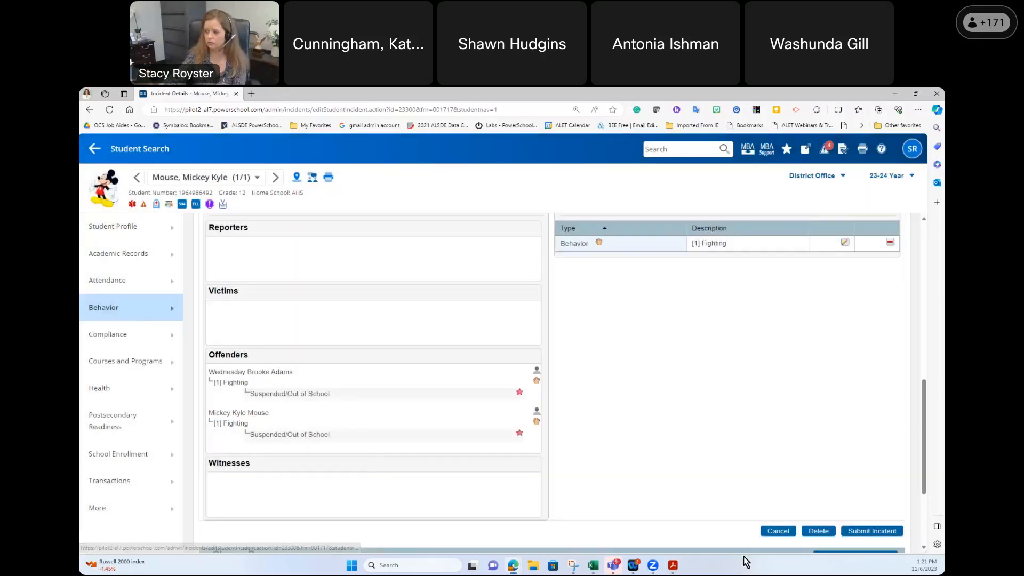
- Check the letter's Object column in Adobe Acrobat, and view the Object Code options for a new incident element without adding one
left_click(672, 567)
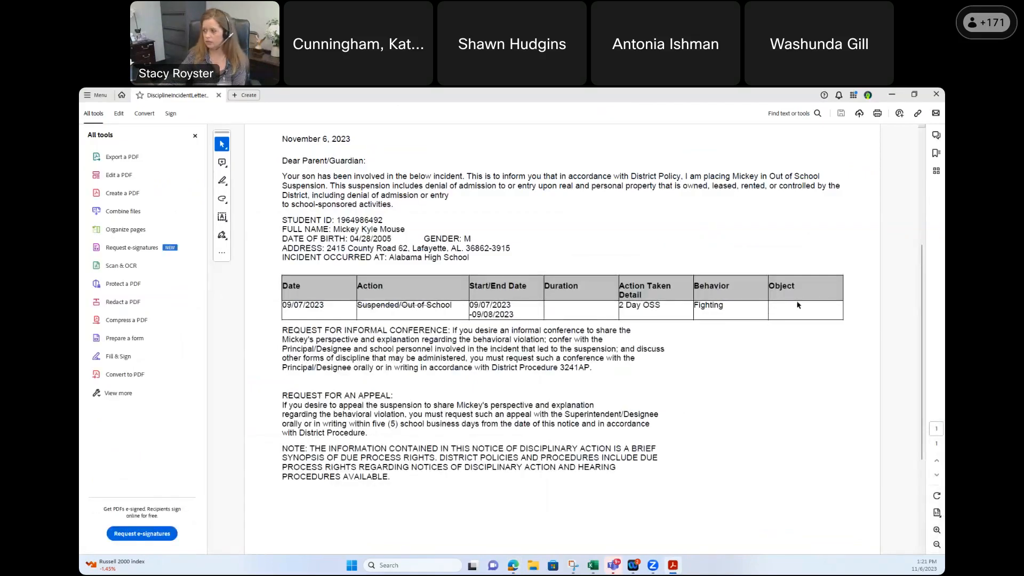
left_click(892, 94)
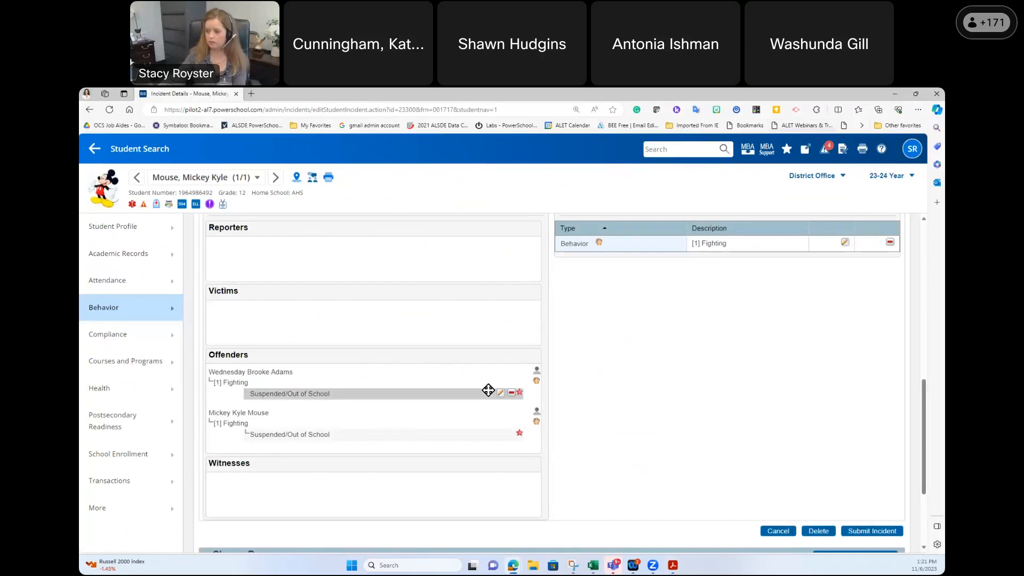
mouse_move(313, 435)
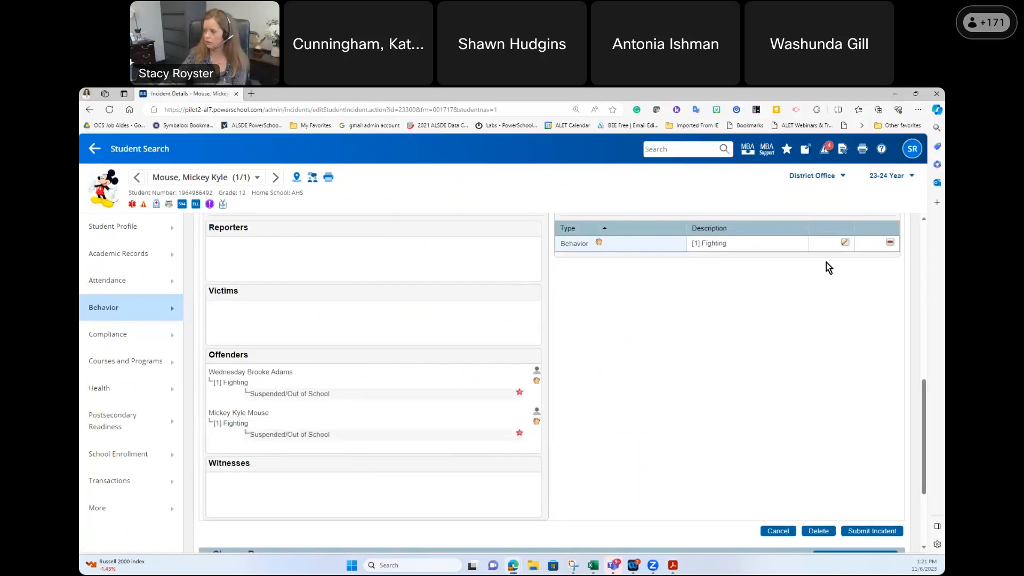
scroll(826, 262, "up", 2)
left_click(896, 304)
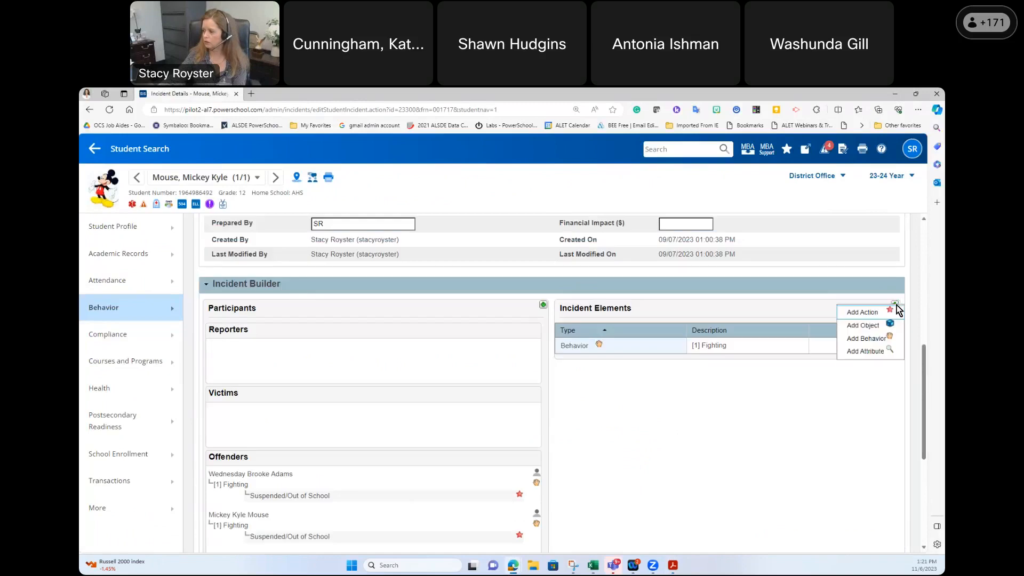
left_click(875, 326)
left_click(446, 307)
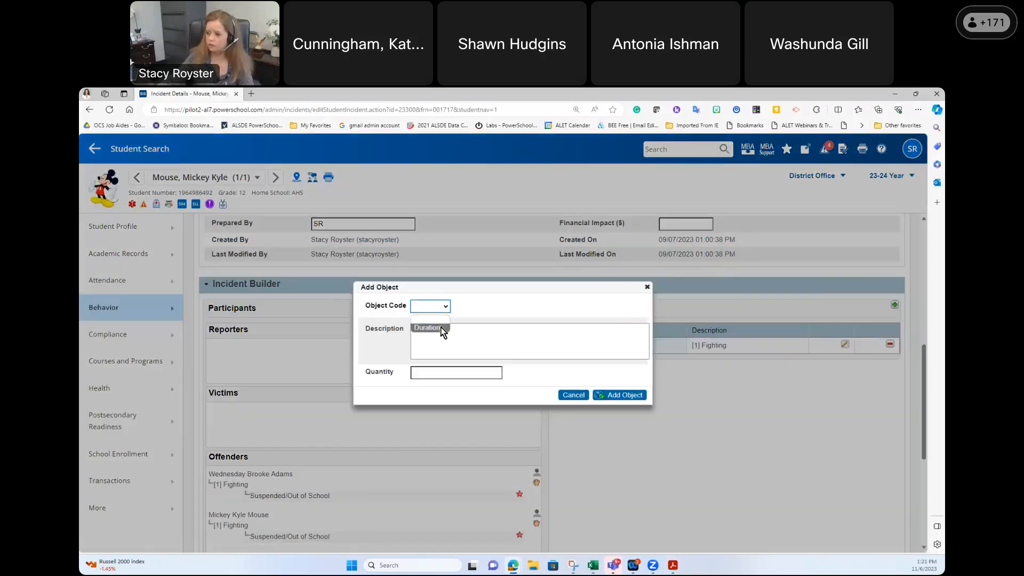
left_click(441, 328)
left_click(441, 373)
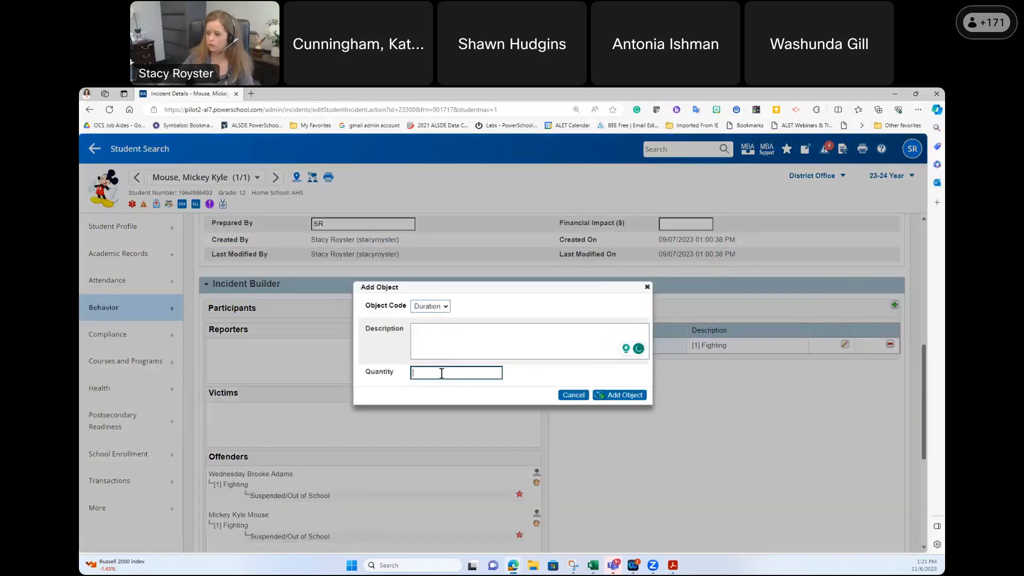
left_click(447, 311)
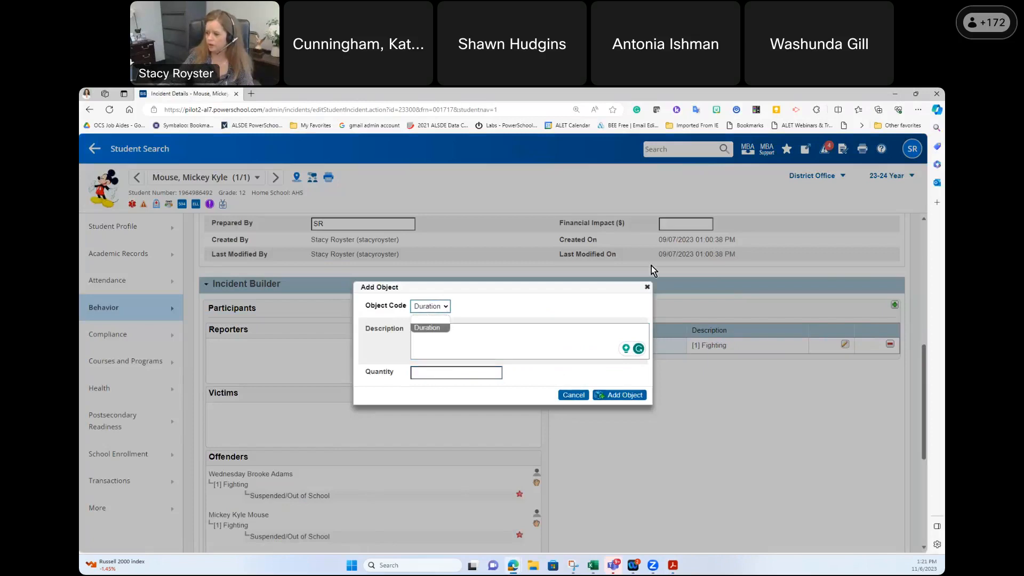
left_click(647, 287)
left_click(646, 286)
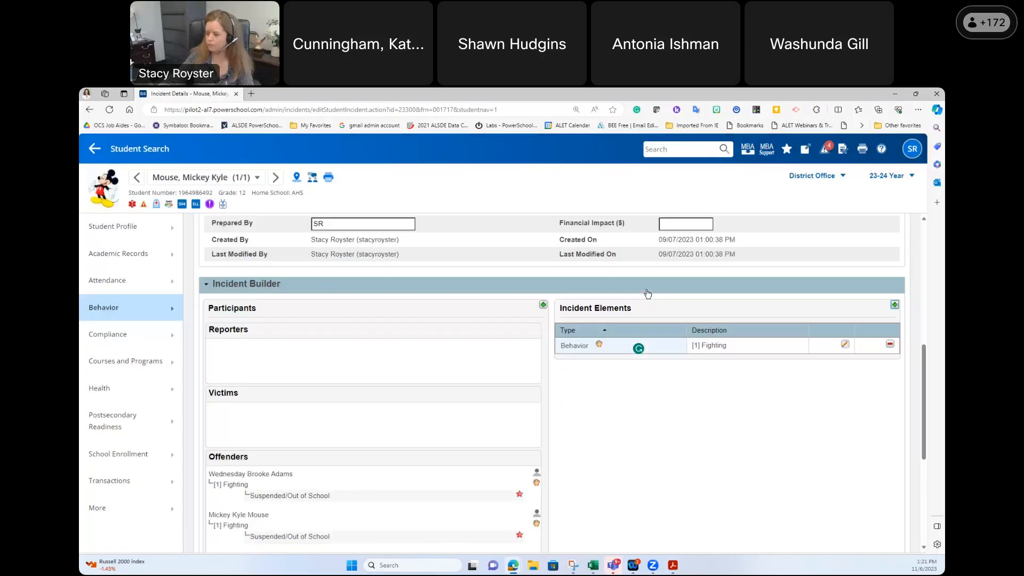
- Recheck Action Taken Detail in the Adobe Acrobat letter against the selected student's suspension action, and cancel the action without changes
left_click(675, 570)
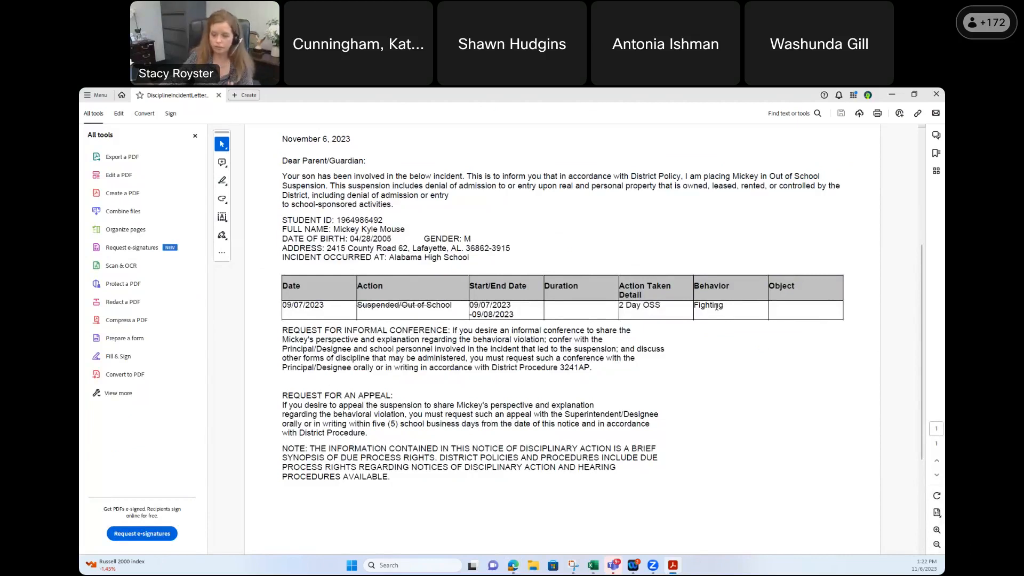
left_click_drag(667, 304, 609, 309)
left_click(892, 94)
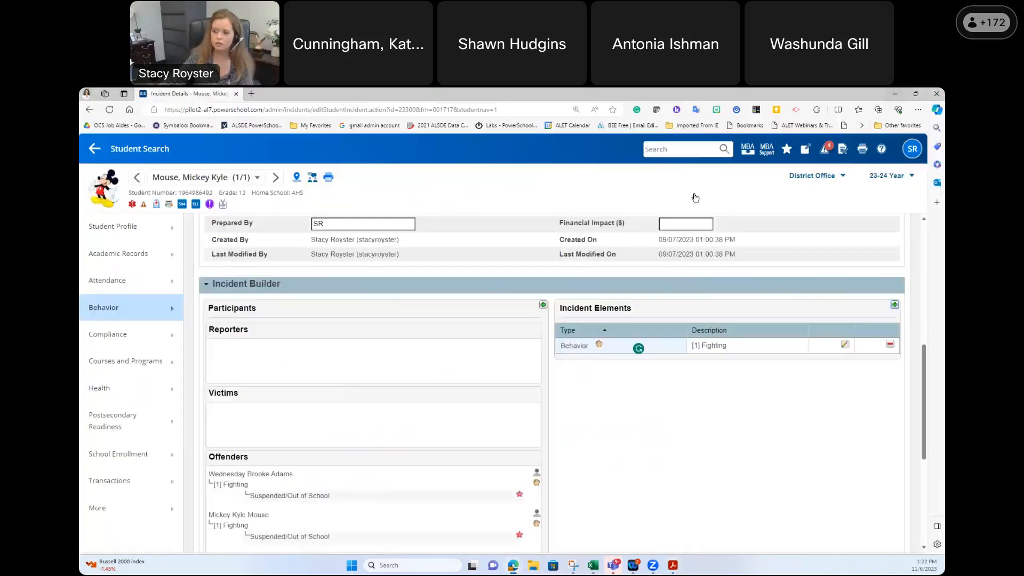
scroll(263, 520, "down", 1)
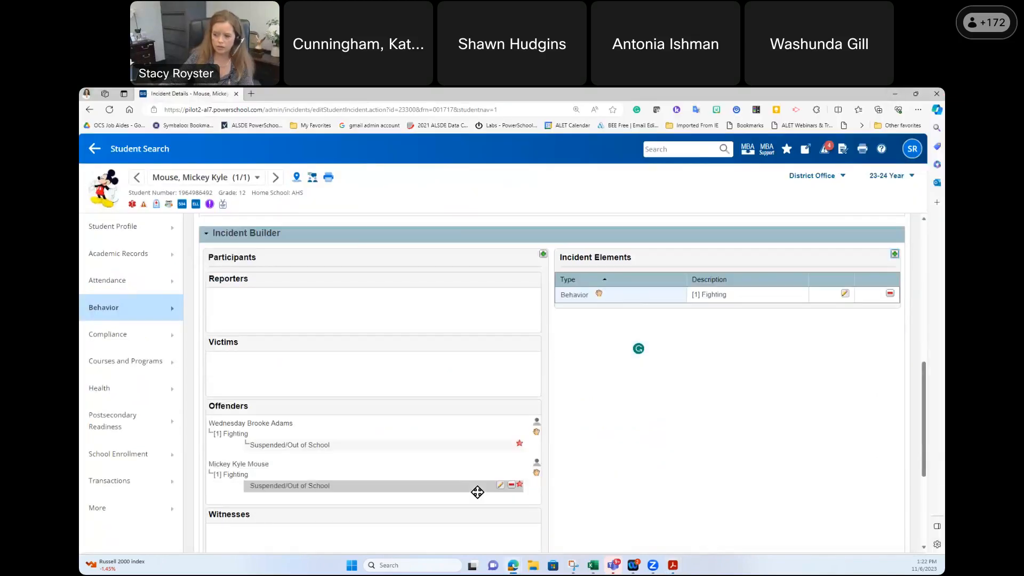
left_click(500, 485)
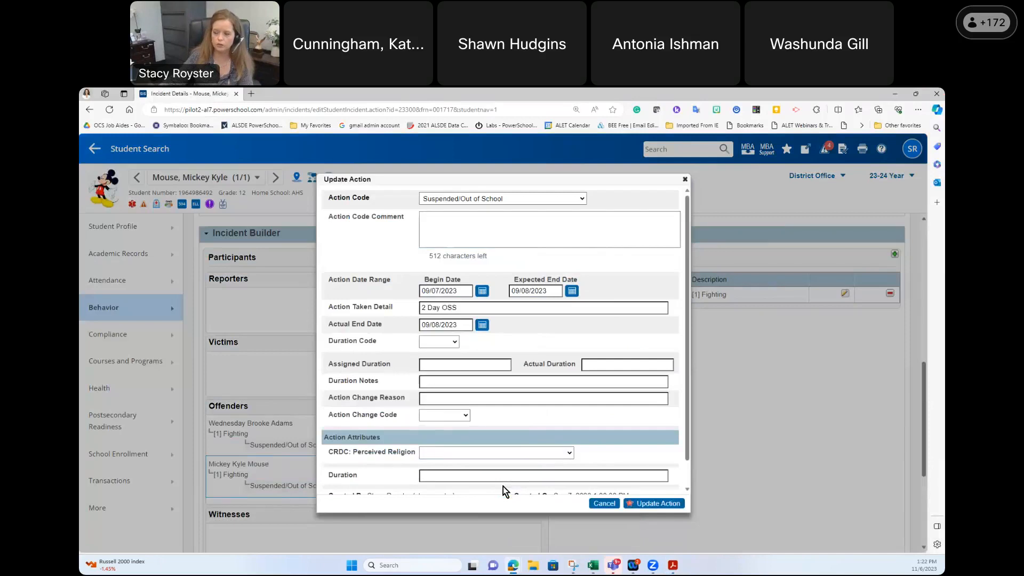
left_click_drag(459, 308, 418, 311)
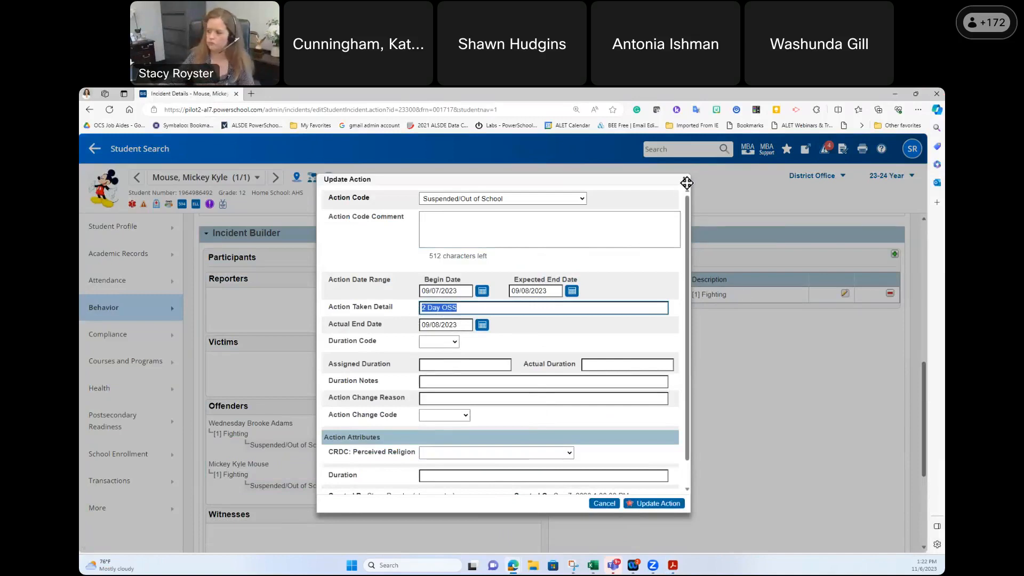
left_click(607, 503)
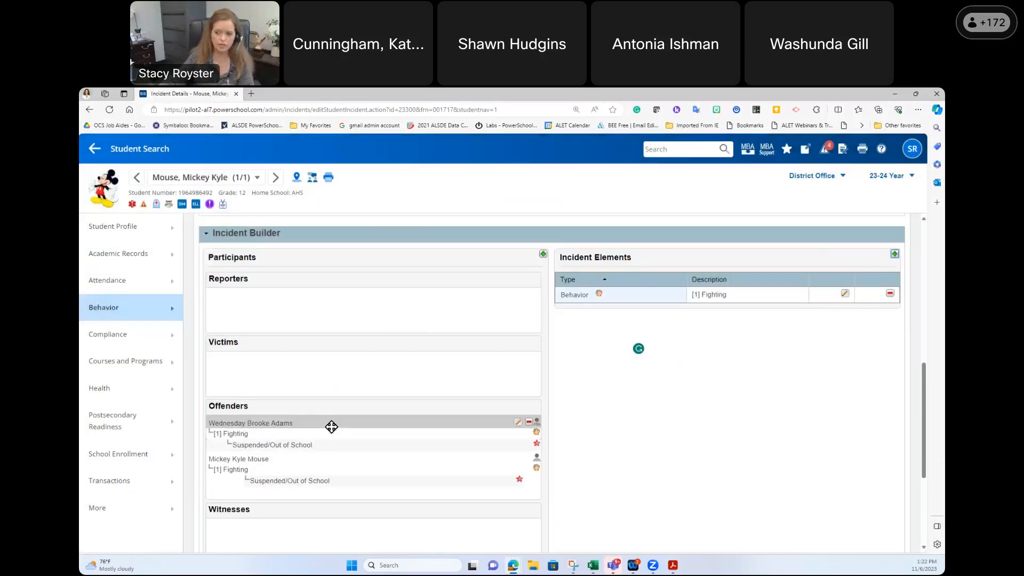
- Leave the incident for the start page, open System Reports, and locate the Discipline Incident Letters report under Discipline
left_click(96, 153)
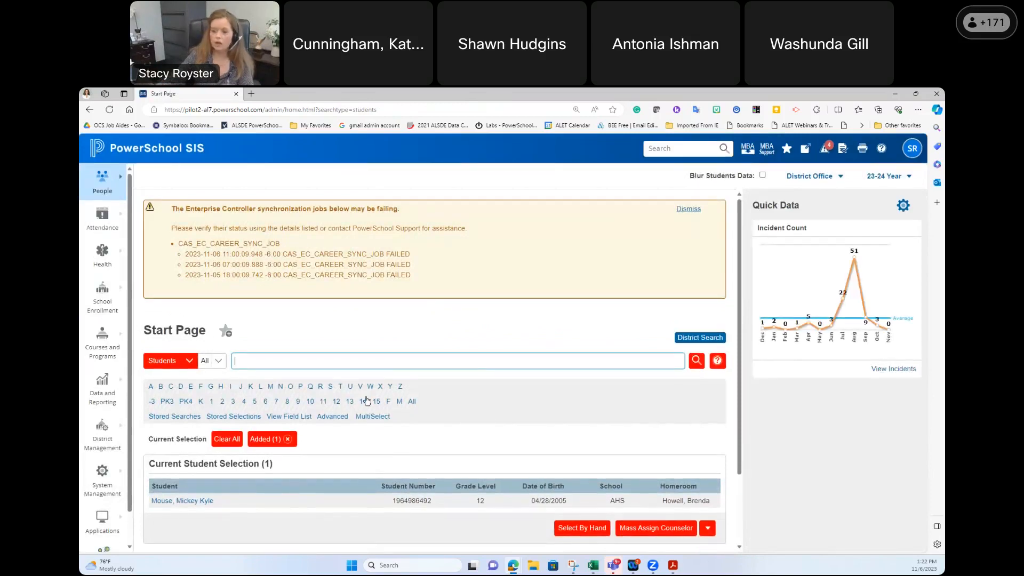
scroll(216, 495, "down", 1)
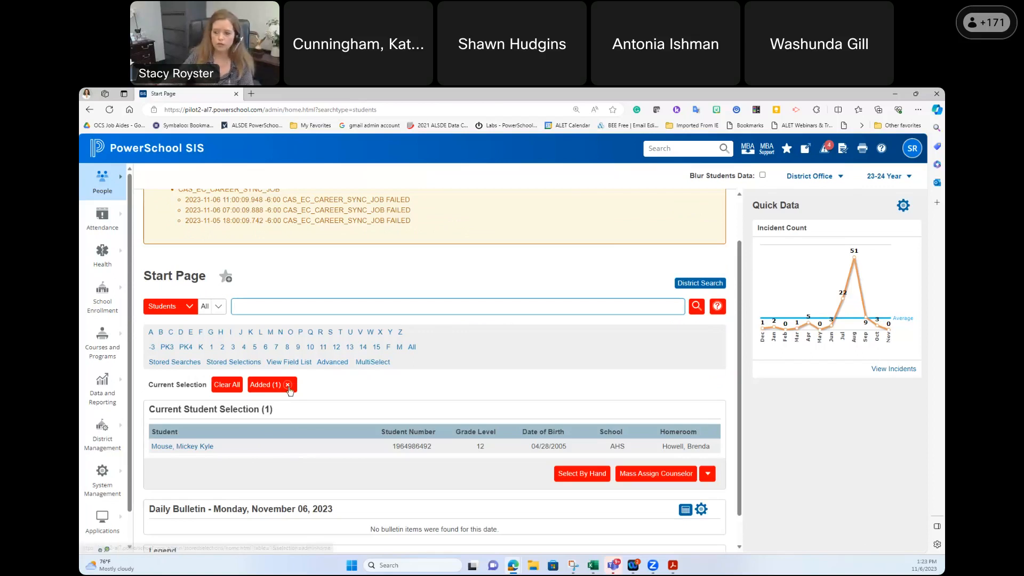
left_click(113, 401)
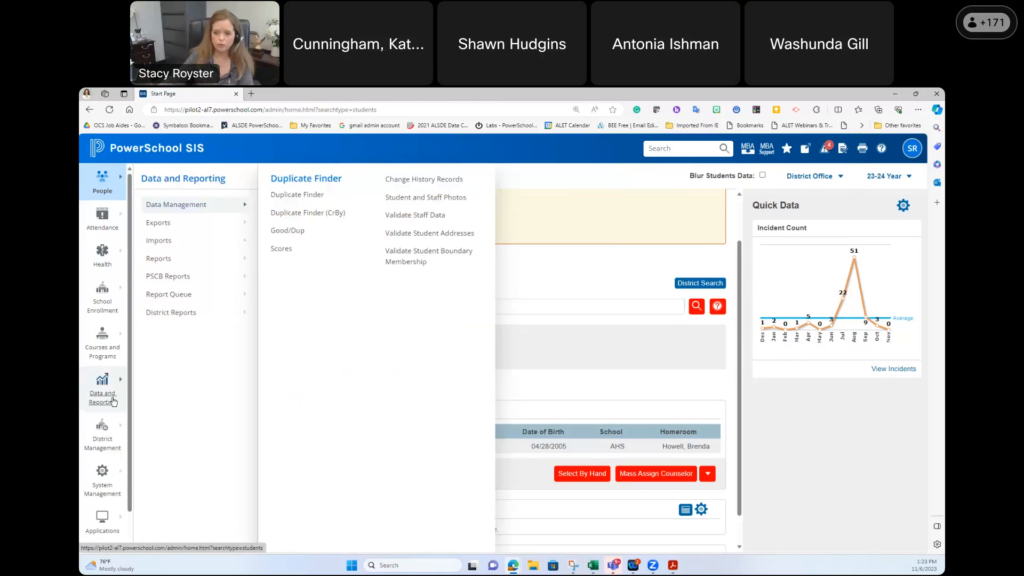
mouse_move(167, 259)
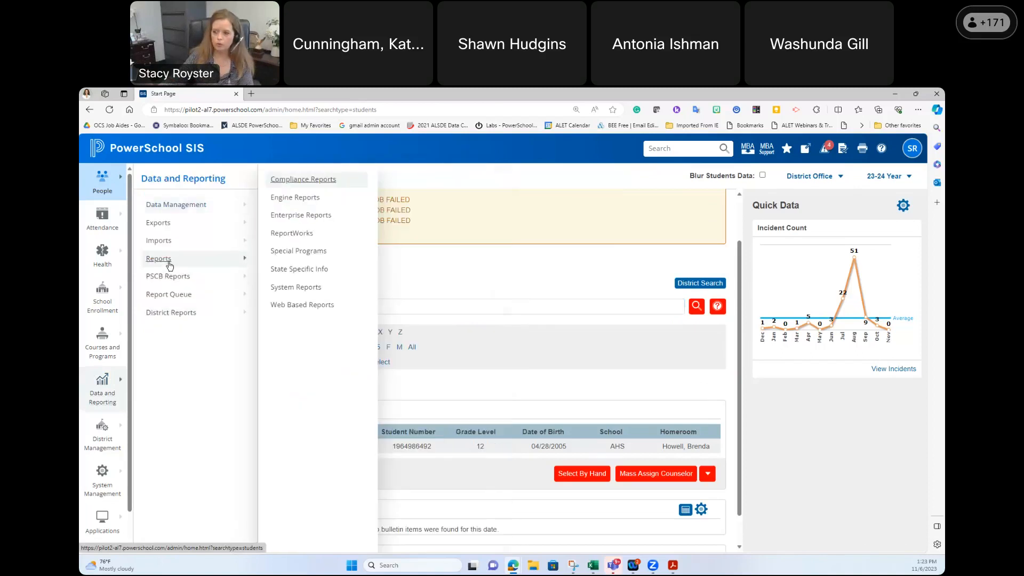
left_click(288, 287)
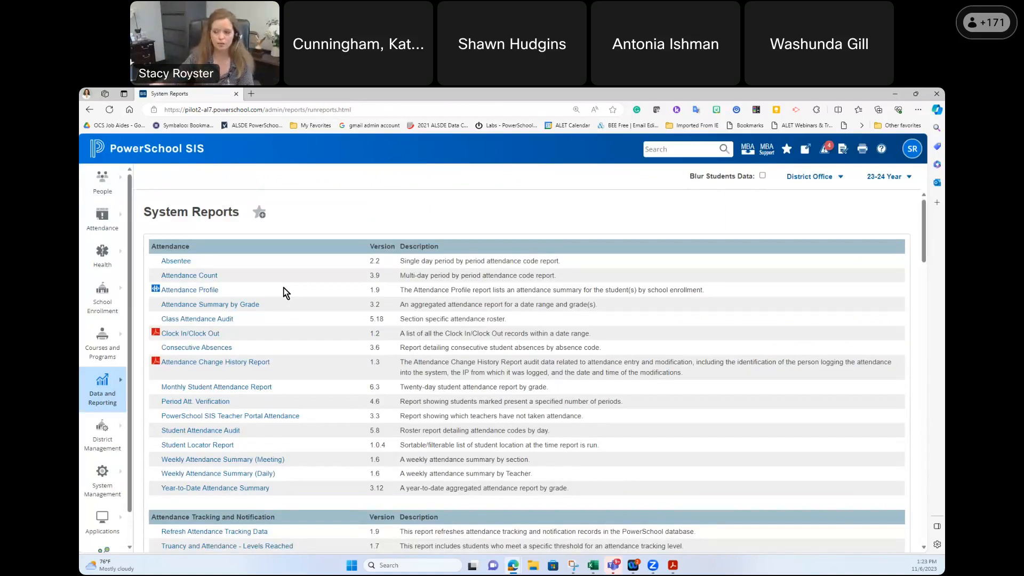
scroll(283, 293, "down", 2)
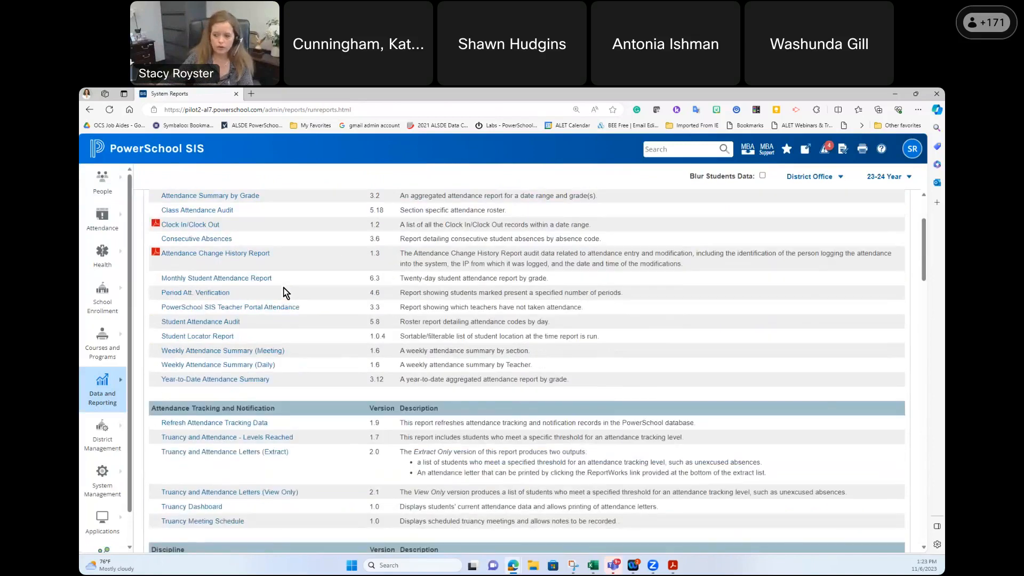
scroll(283, 292, "down", 4)
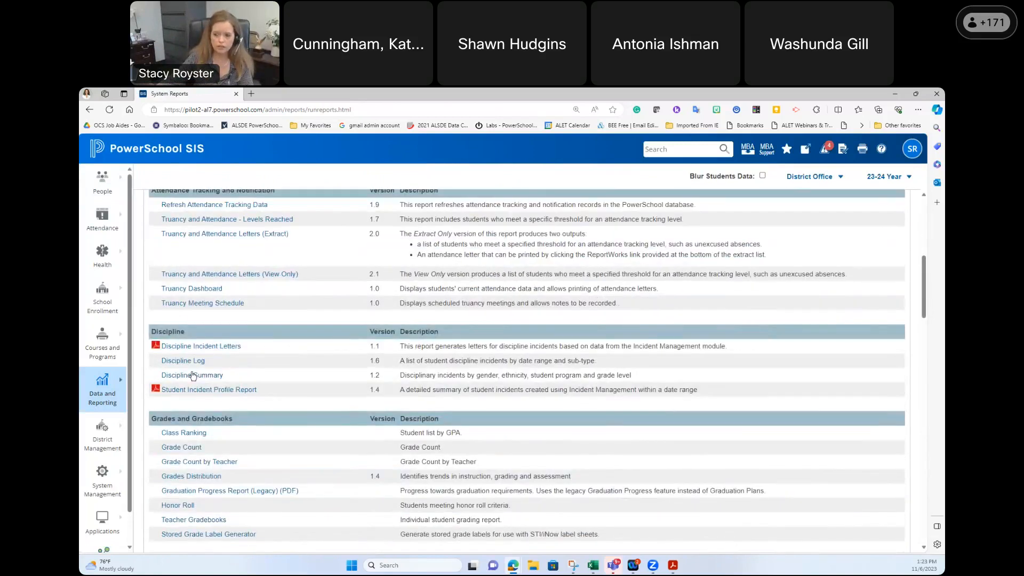
left_click_drag(248, 347, 159, 347)
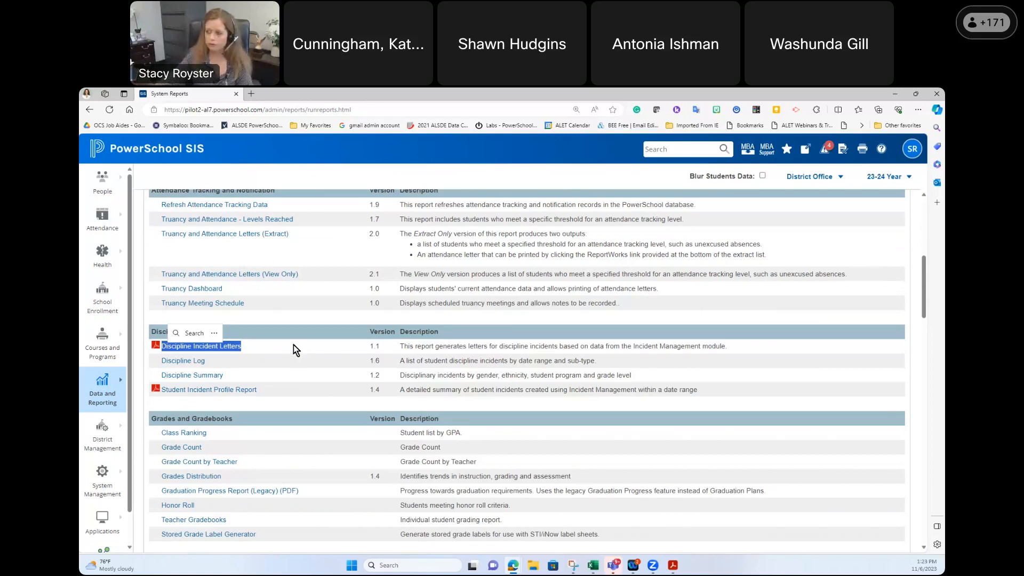
- Open the start page in a second browser tab, search for "system report security", and open the System Report Security page
right_click(158, 156)
left_click(222, 158)
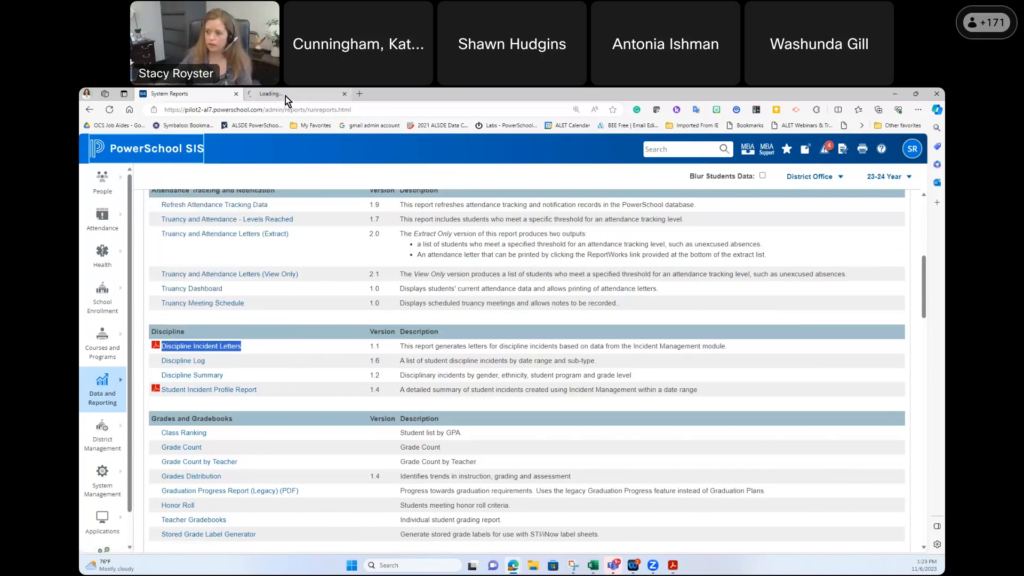
left_click(286, 95)
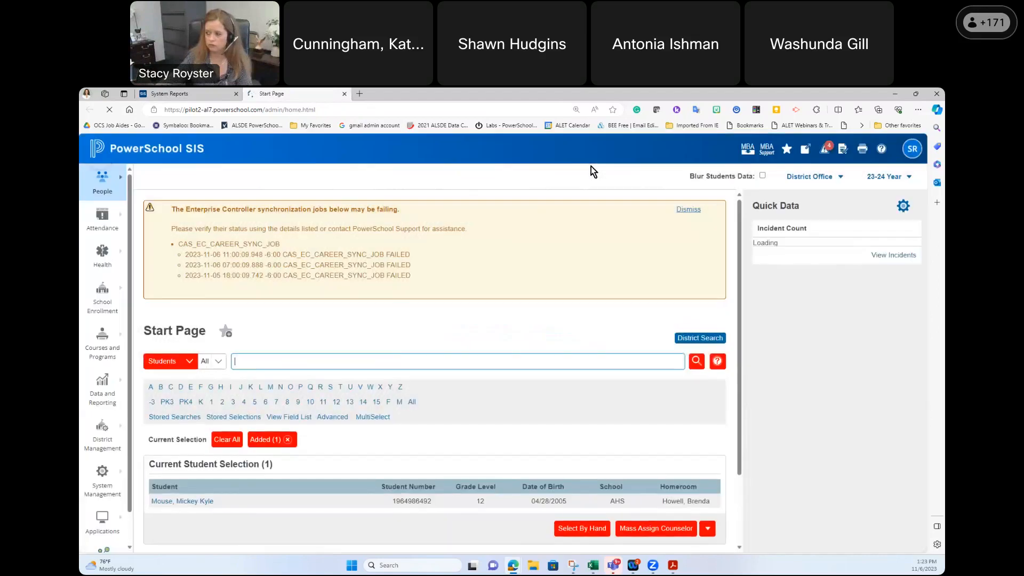
left_click(681, 149)
type("sys")
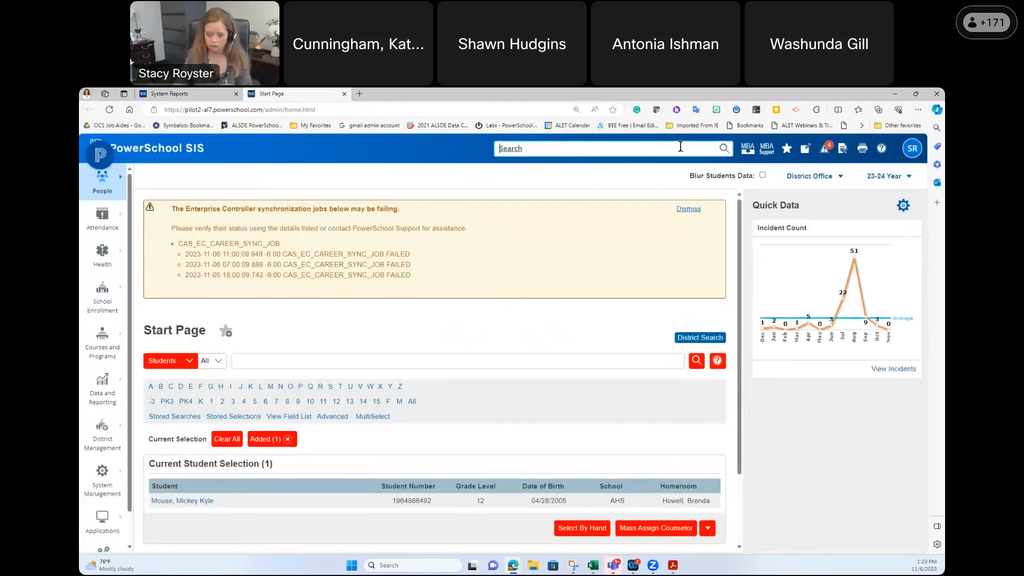
type("tem")
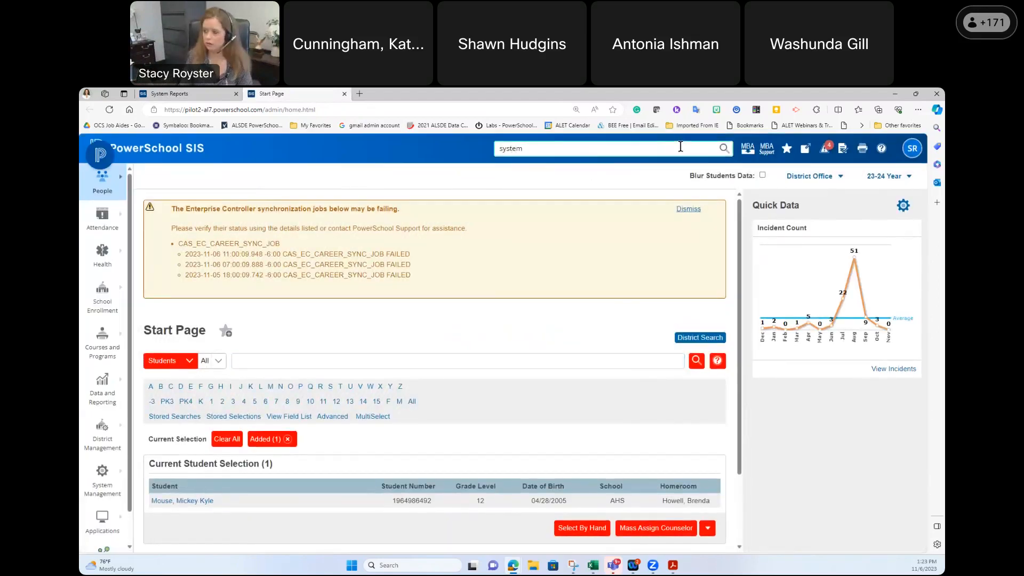
type(" report se")
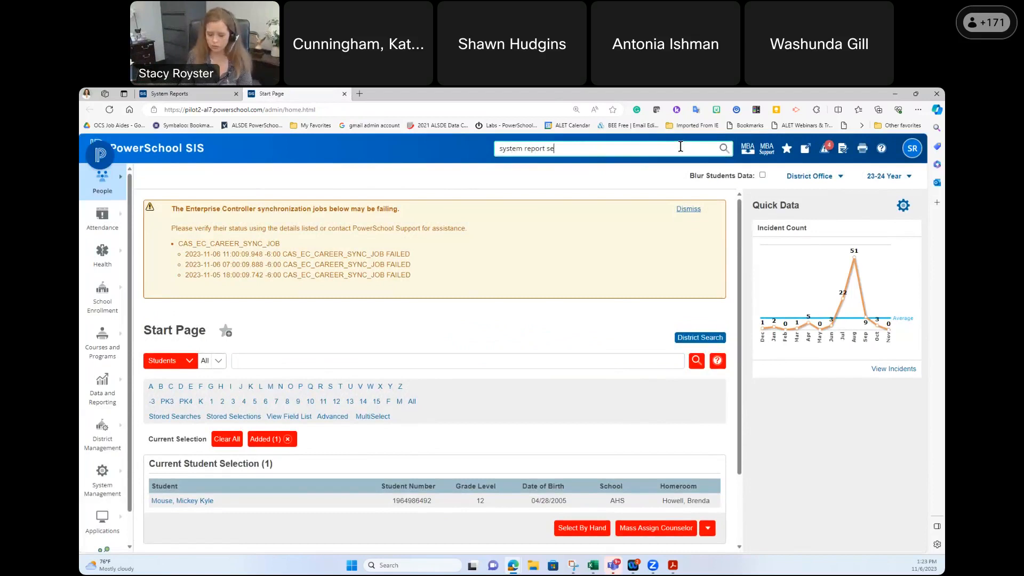
type("curity")
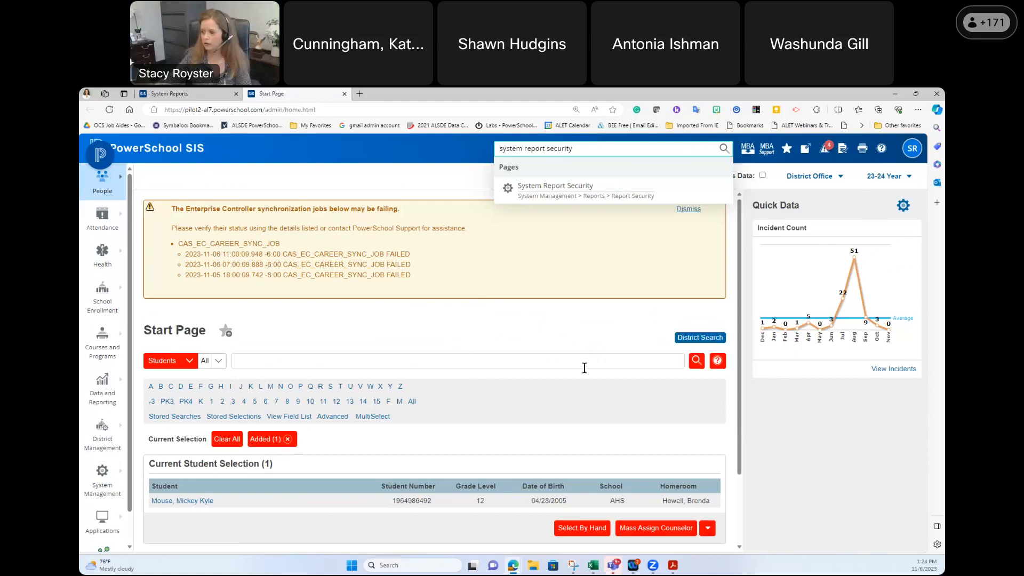
left_click(596, 194)
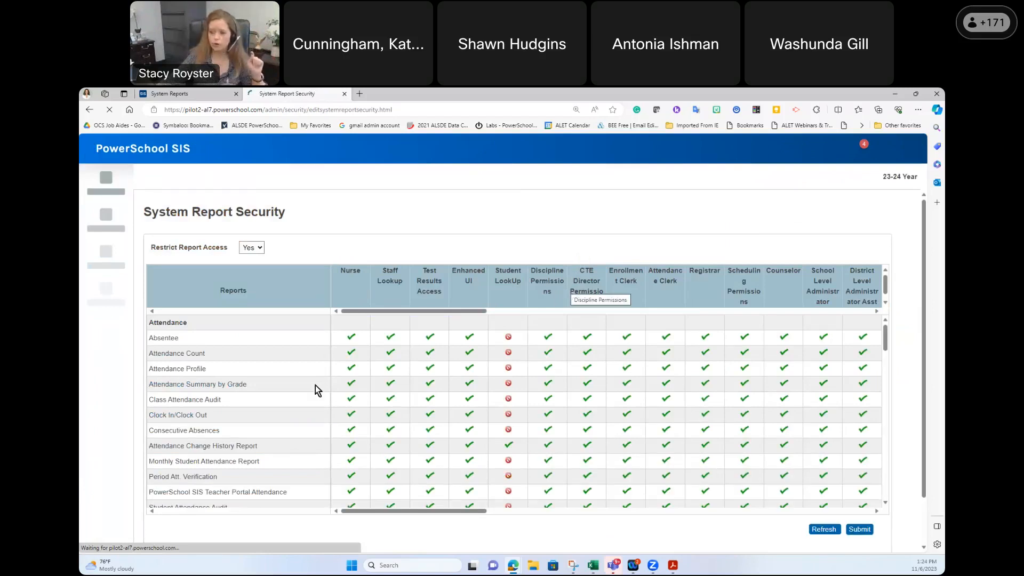
- Restrict Discipline Incident Letters to Discipline Permissions, School Level Administrator, both District Level Administrator roles and New UI, and submit the change
scroll(261, 408, "down", 4)
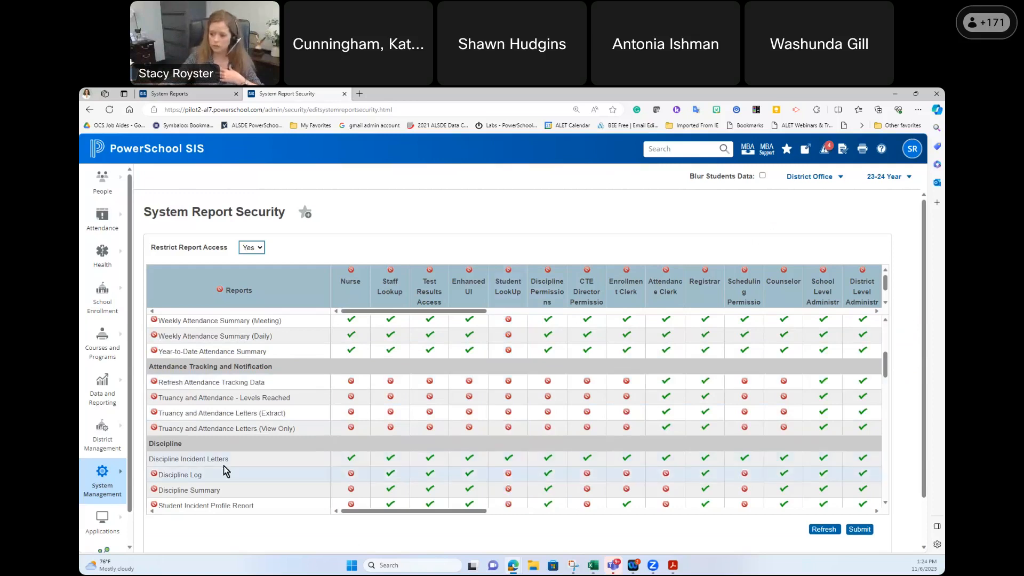
left_click(189, 460)
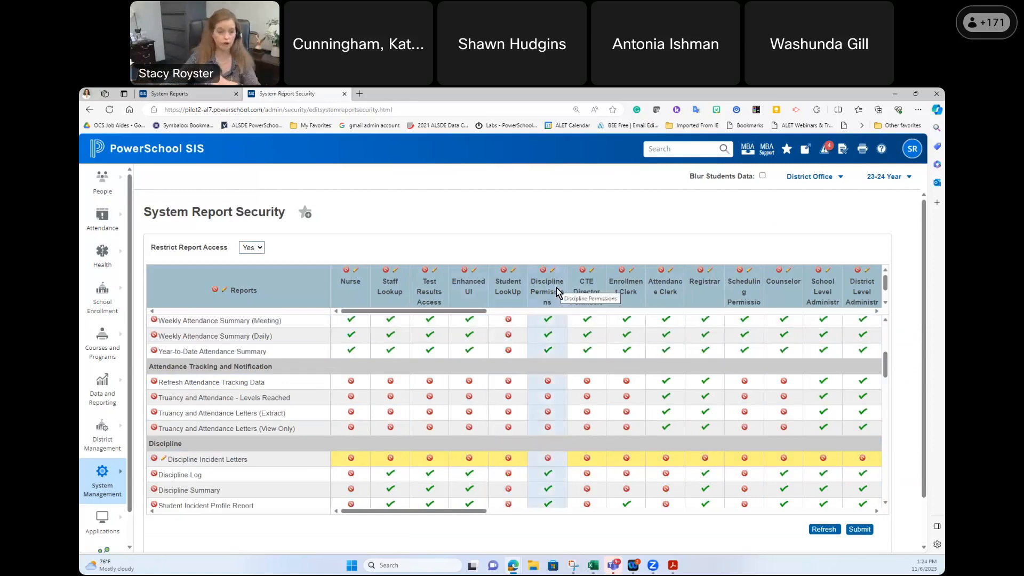
left_click(549, 459)
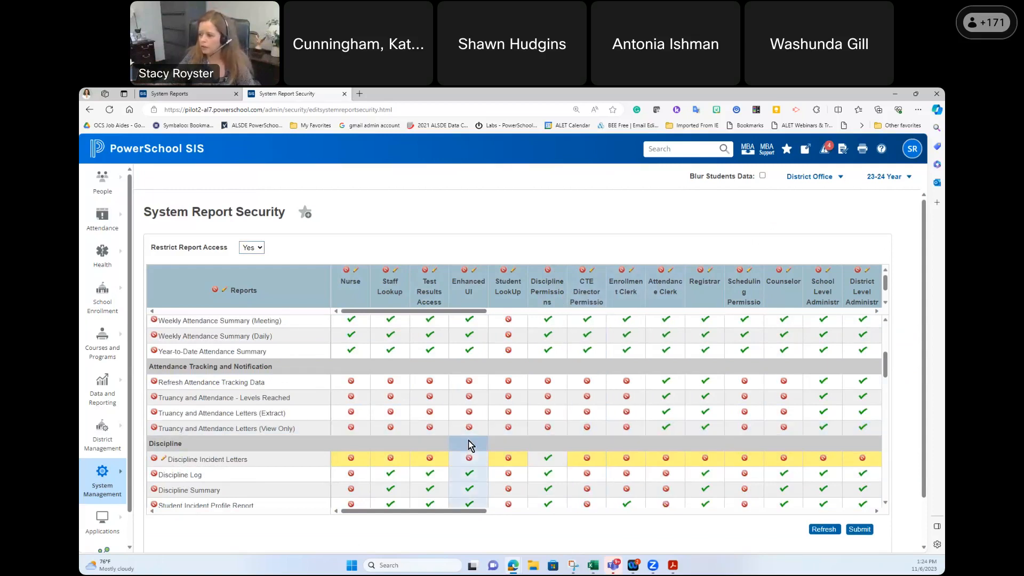
scroll(757, 431, "right", 2)
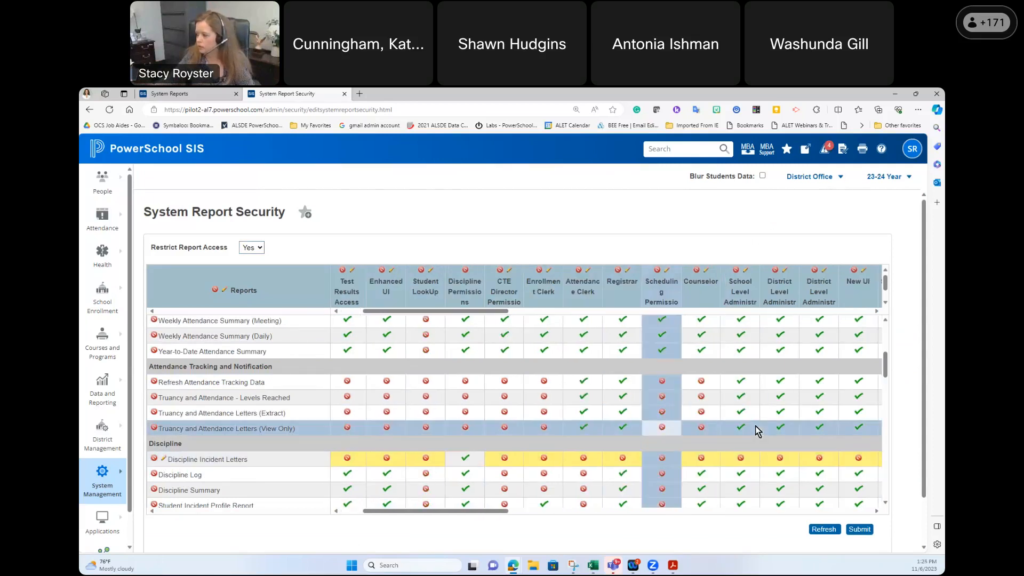
left_click(860, 460)
left_click(741, 459)
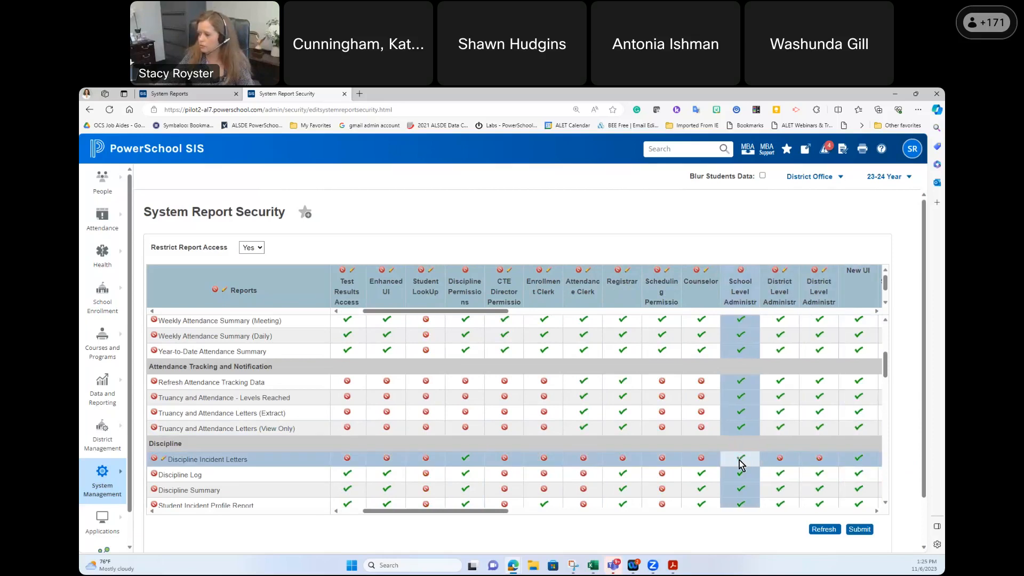
left_click(821, 460)
left_click(780, 458)
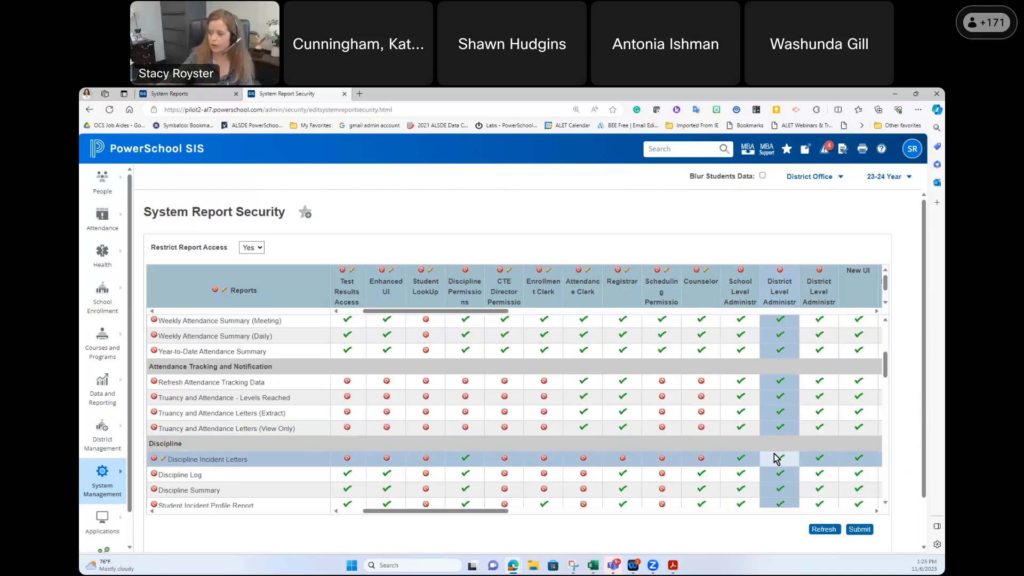
left_click(860, 530)
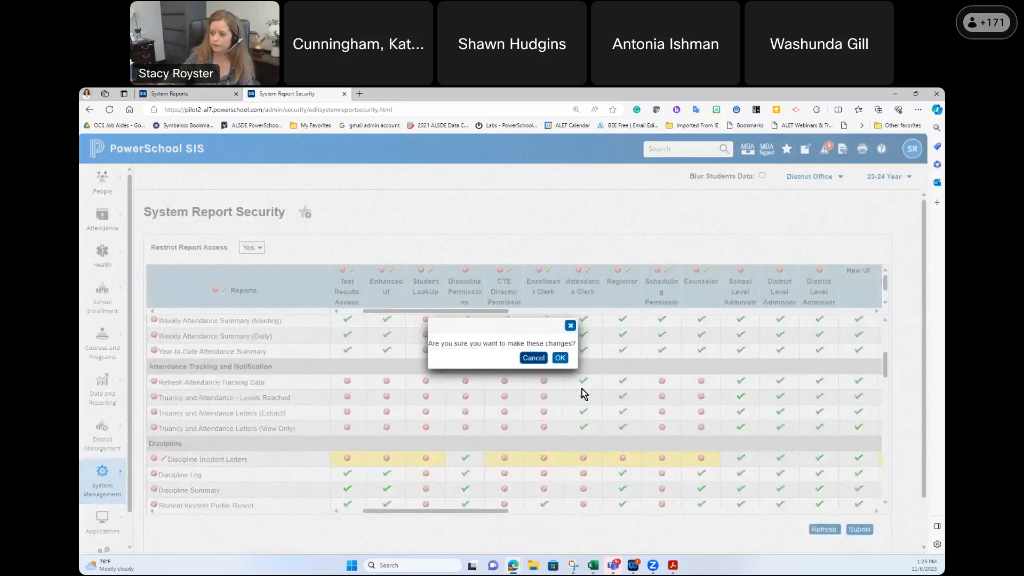
left_click(561, 359)
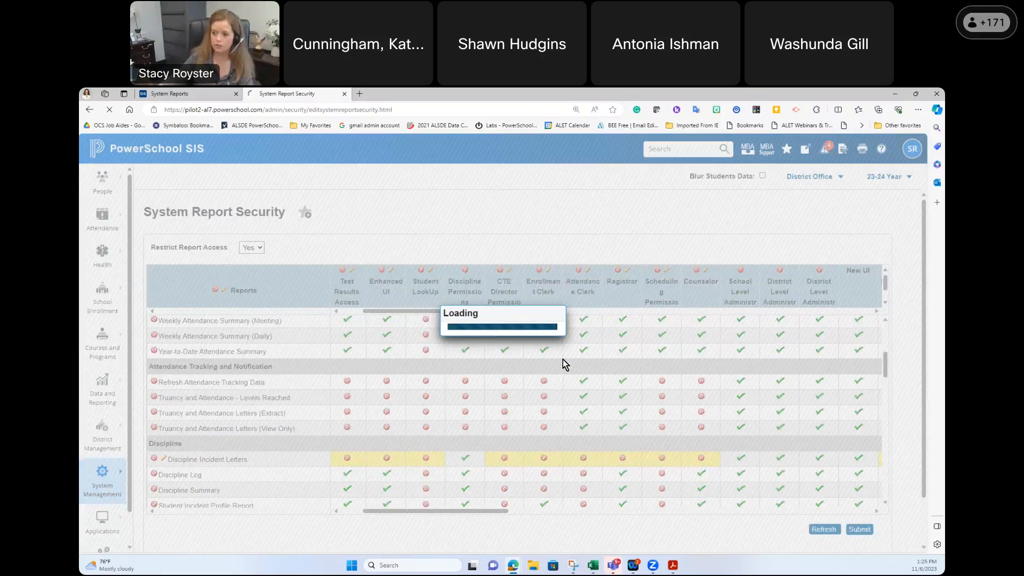
- Return to System Reports and try to open the Discipline Incident Letters report
left_click(192, 95)
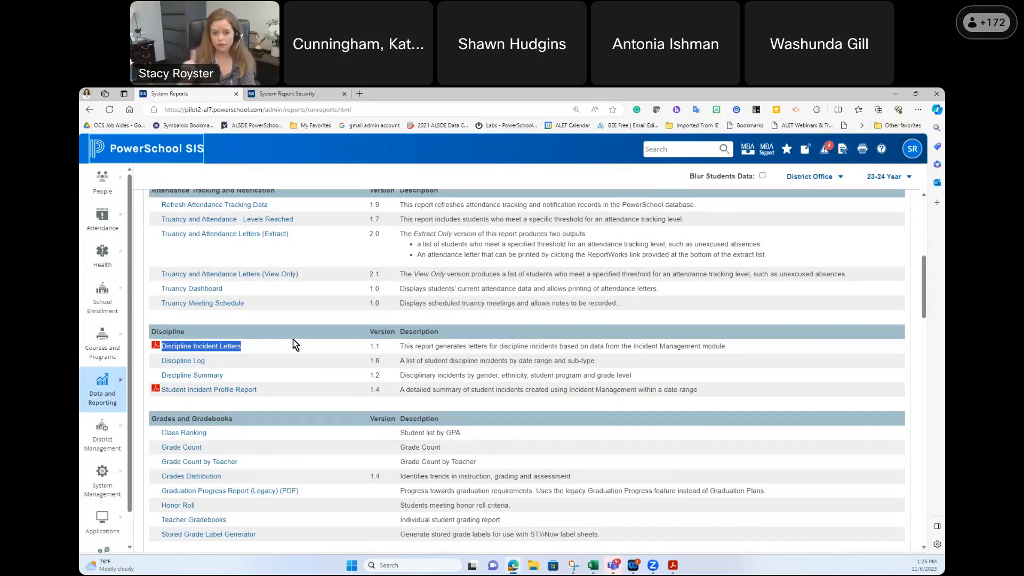
left_click(233, 349)
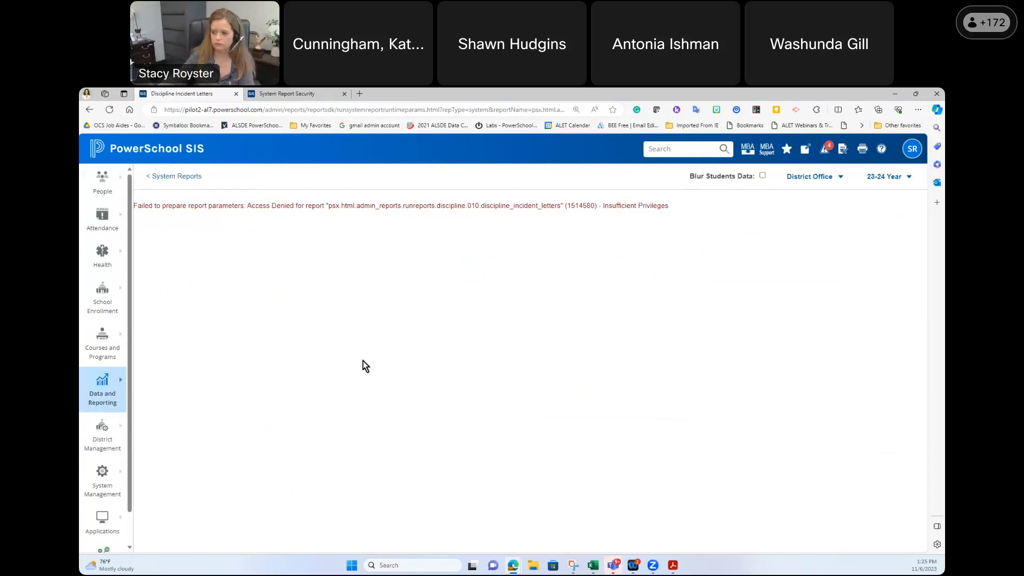
- Restore access to Discipline Incident Letters for all roles in System Report Security, submit the change, and close that page
left_click(274, 93)
scroll(222, 406, "down", 1)
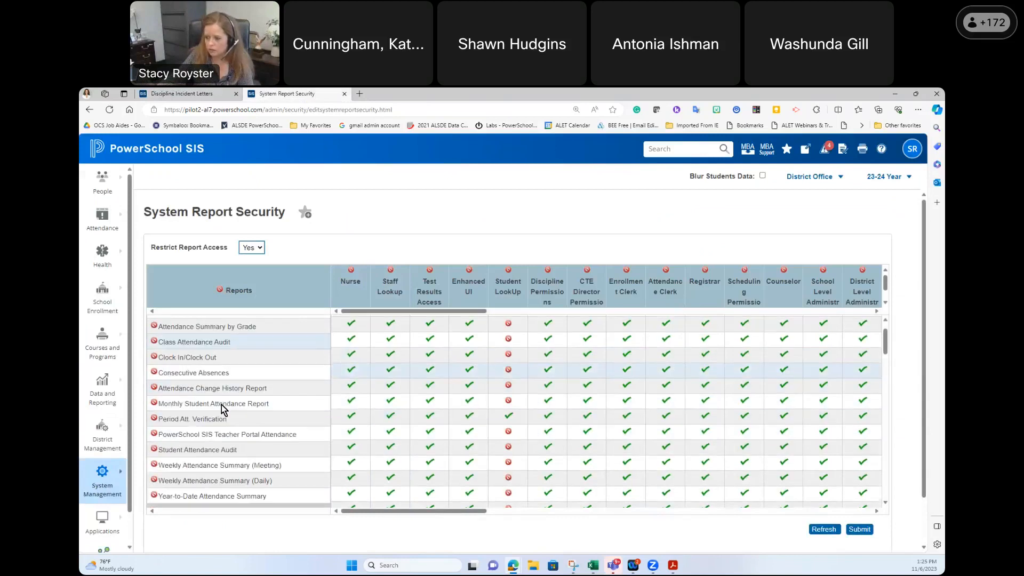
scroll(223, 410, "down", 2)
scroll(228, 418, "down", 1)
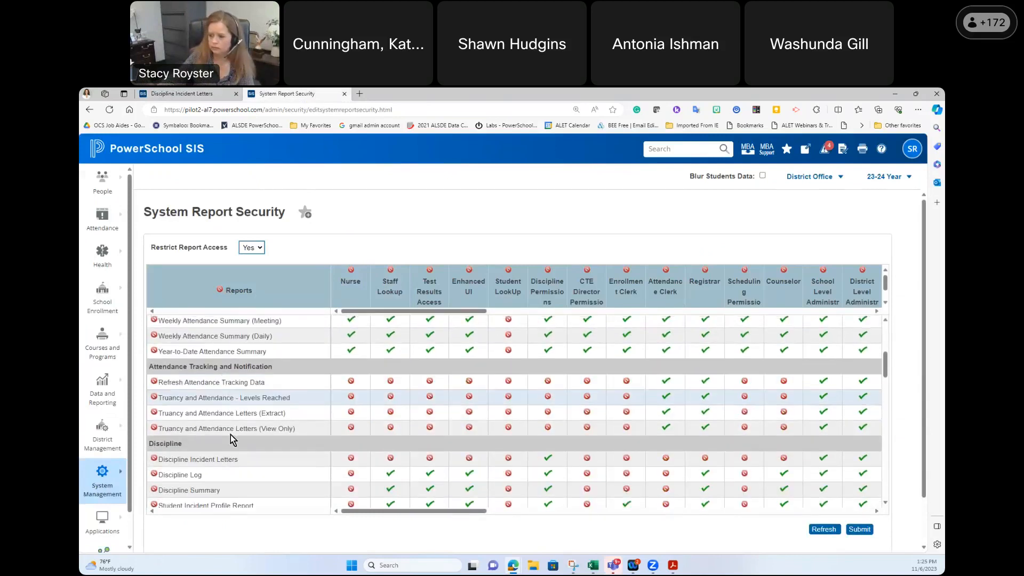
left_click(228, 459)
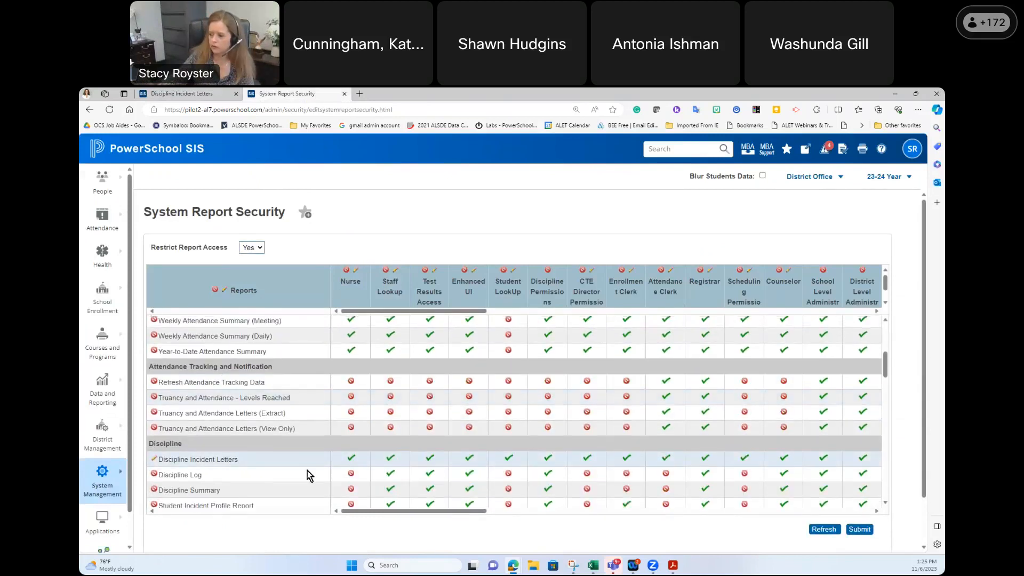
left_click(859, 529)
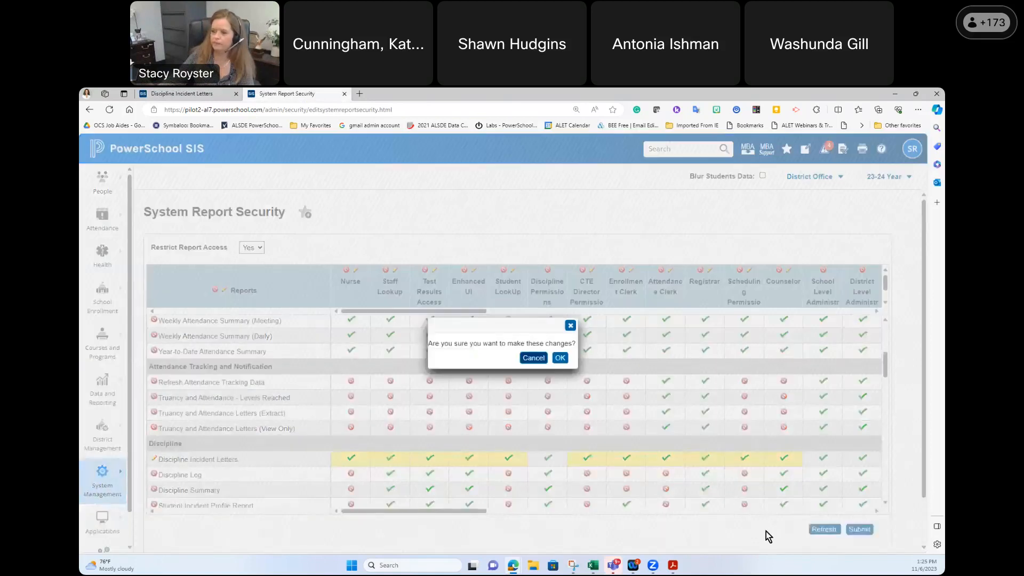
left_click(560, 358)
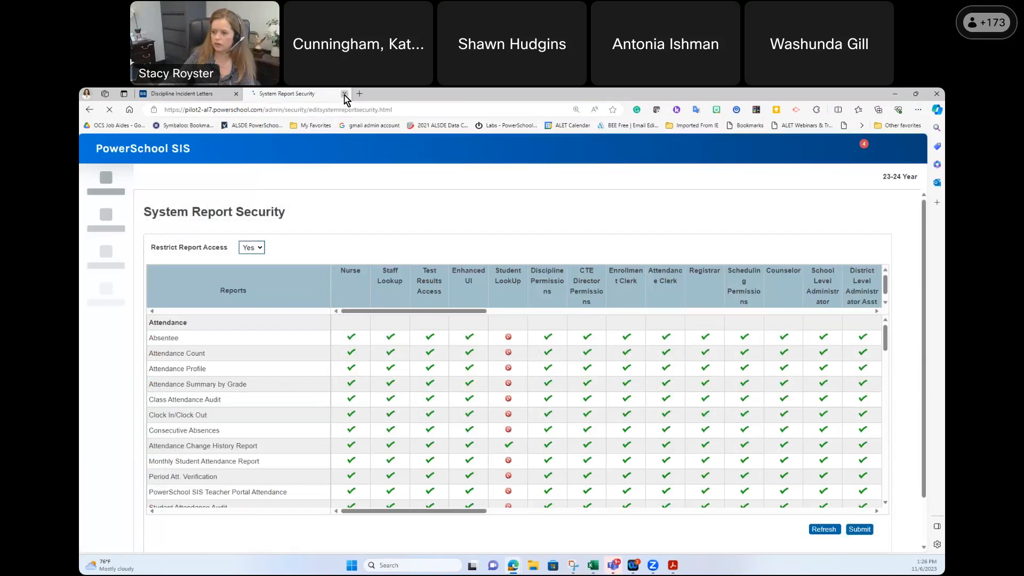
left_click(345, 94)
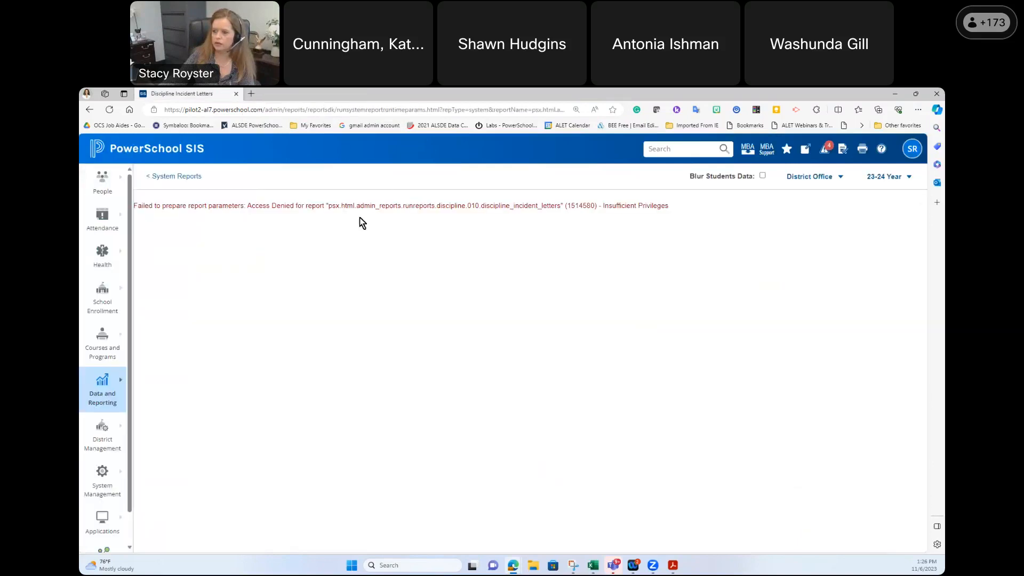
- Reopen System Reports, open Discipline Incident Letters under Discipline, and review its report parameters
left_click(127, 382)
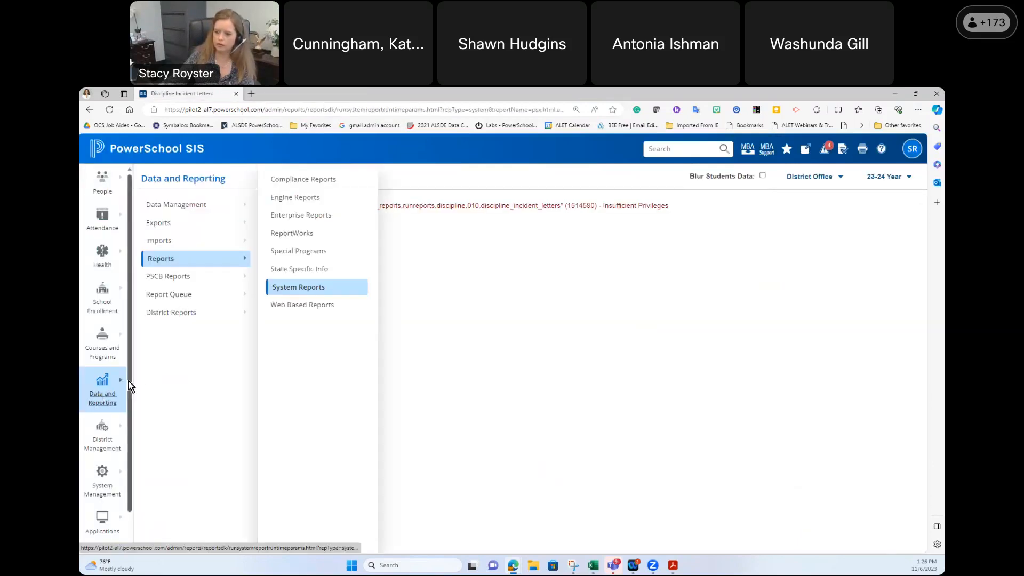
left_click(317, 288)
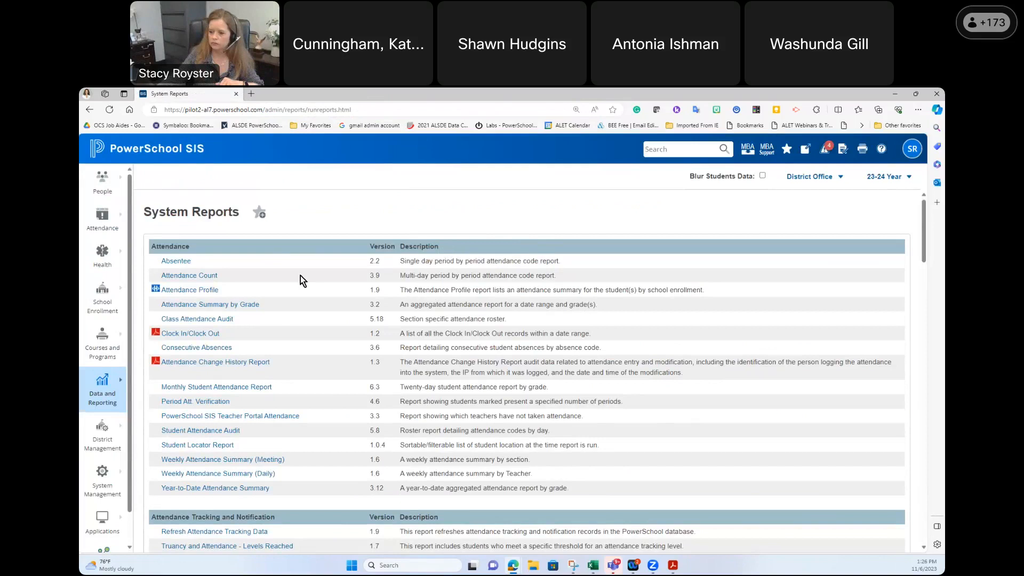
scroll(299, 275, "down", 5)
left_click(212, 401)
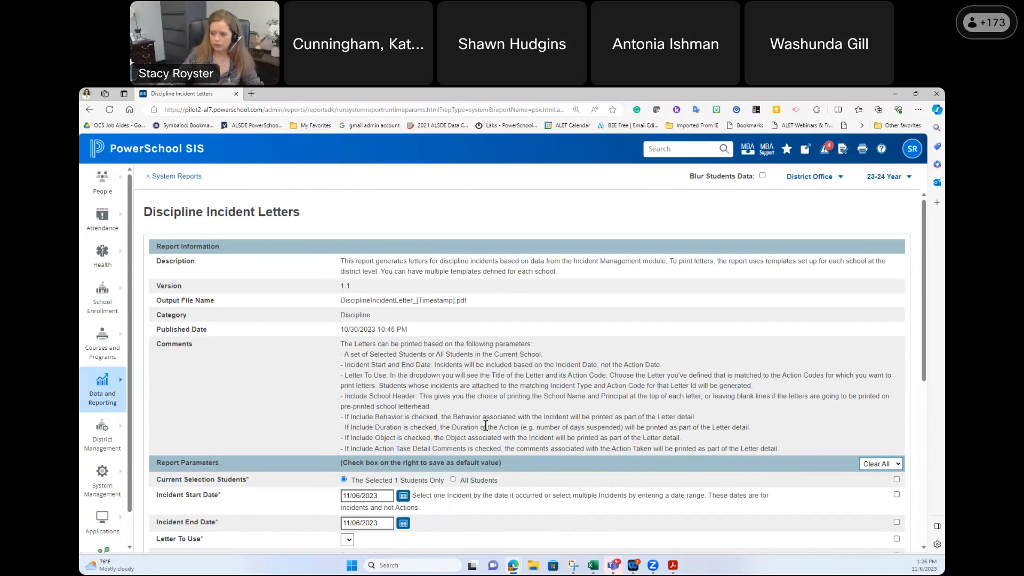
scroll(485, 427, "down", 3)
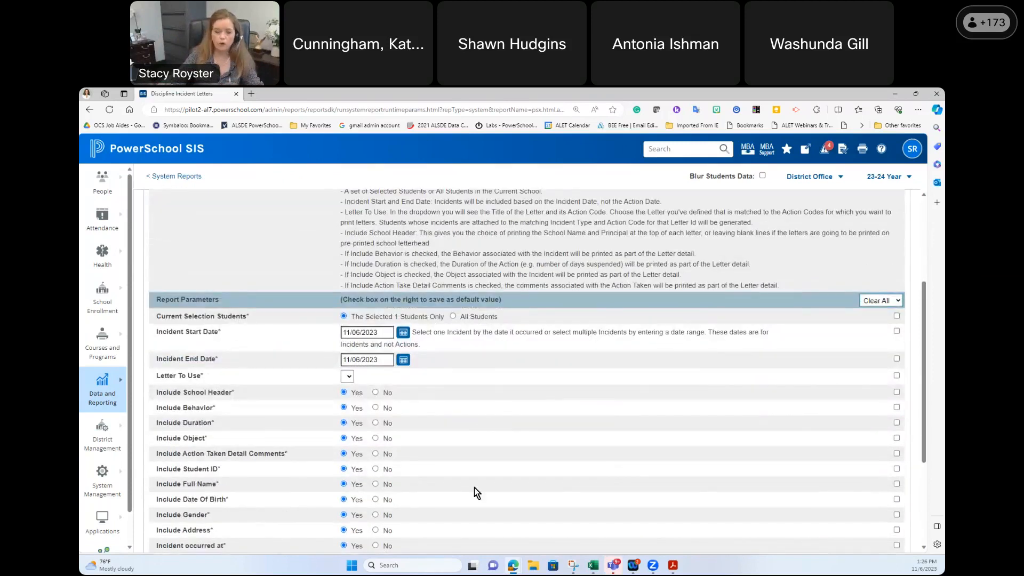
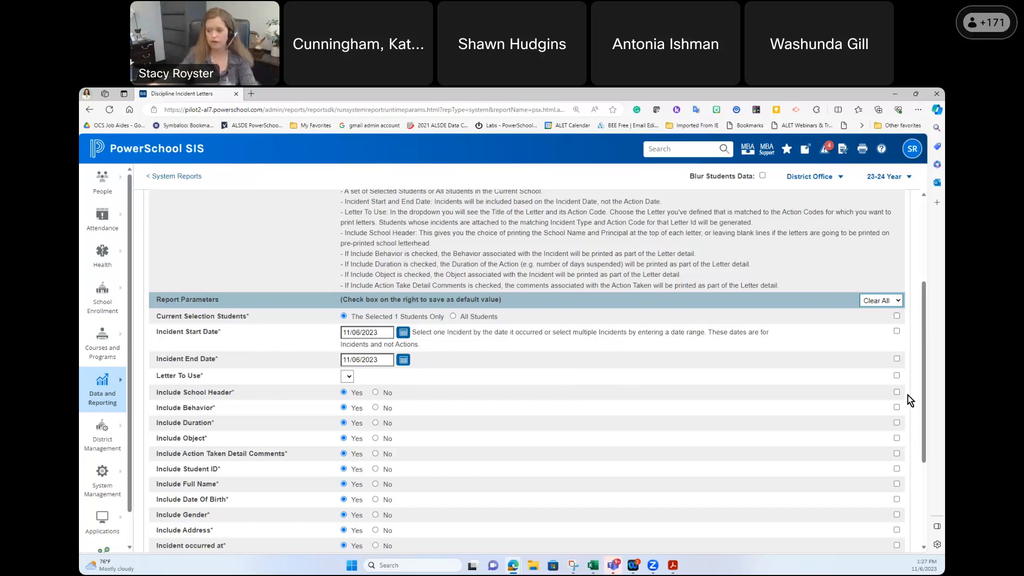
- Set the Incident Start Date and Incident End Date to 09/07/2023, and check the Letter To Use choices
left_click_drag(384, 333, 325, 333)
type("9/7/2023")
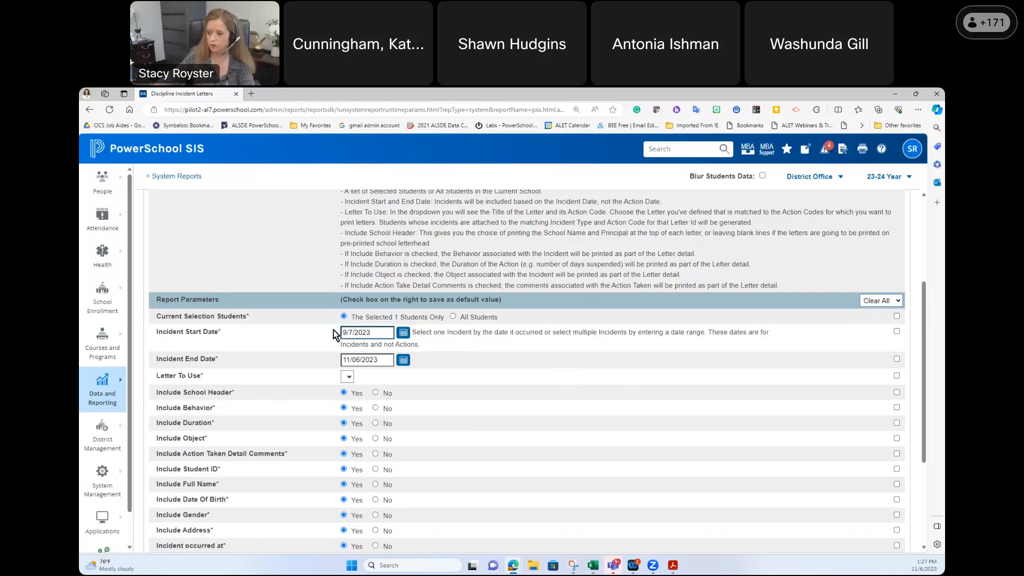
left_click_drag(387, 360, 282, 366)
type("9/7/2023")
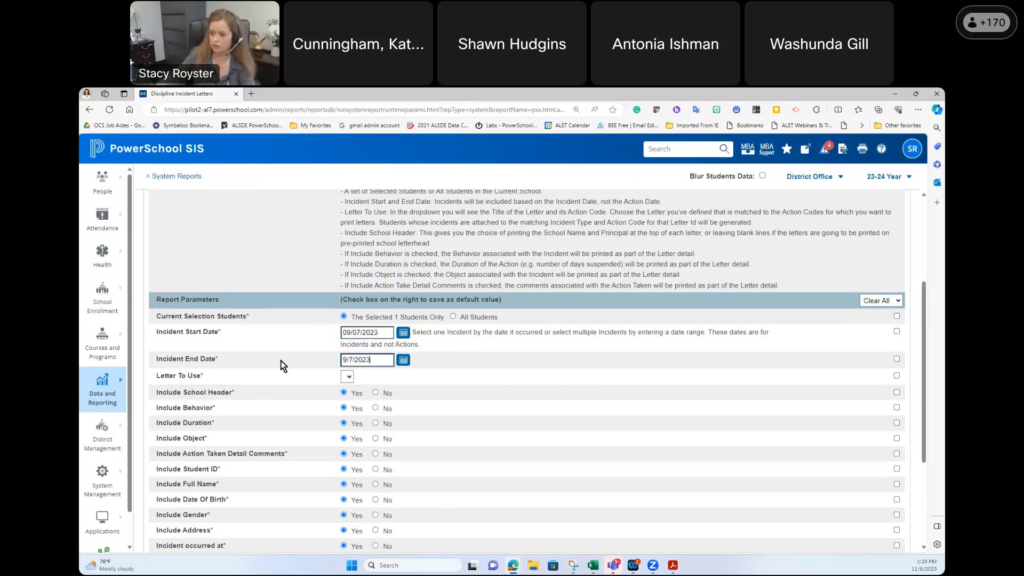
left_click(555, 386)
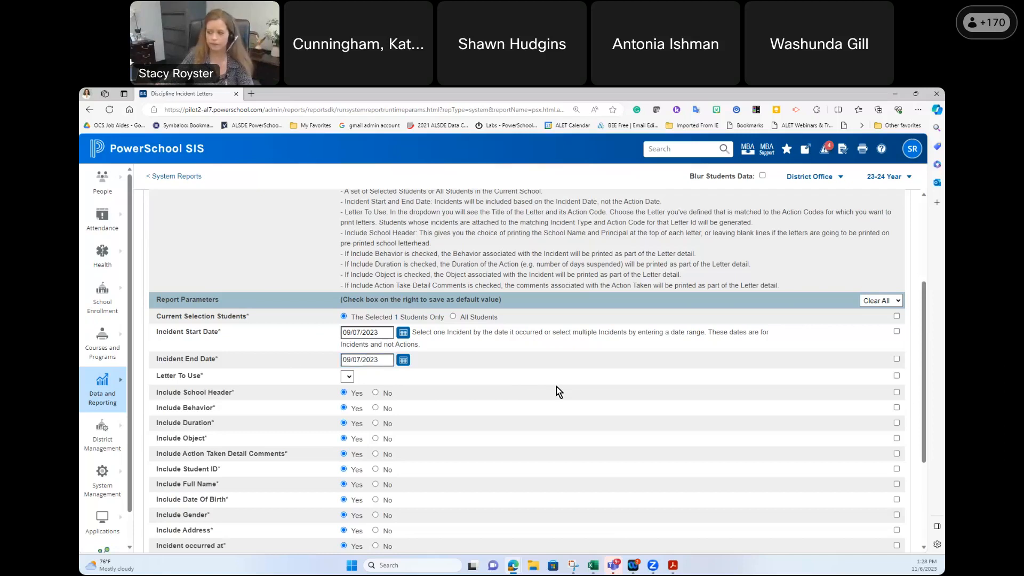
left_click(348, 377)
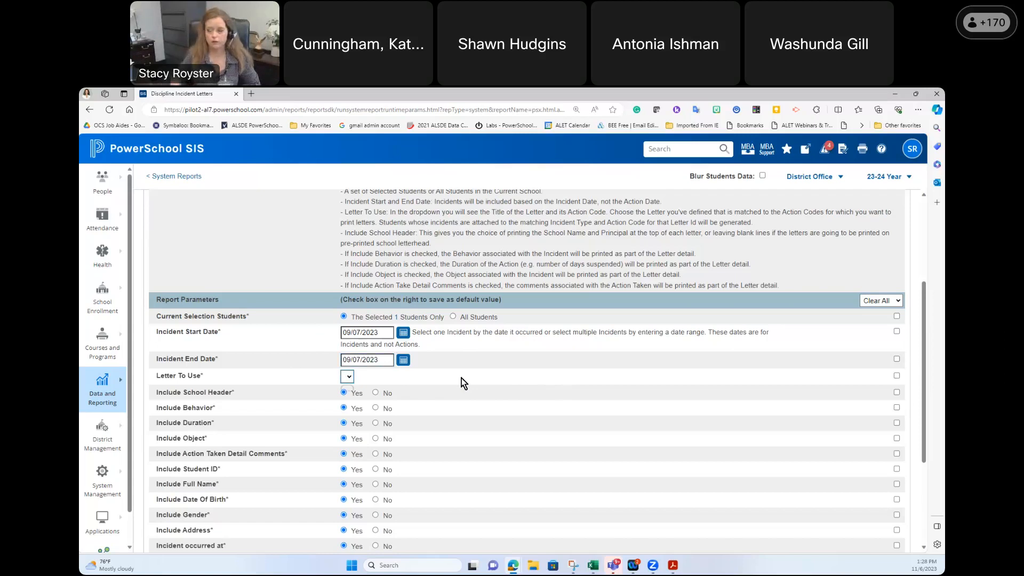
- Switch the school context to Alabama High School and search for the student by last name to make the current selection
left_click(808, 178)
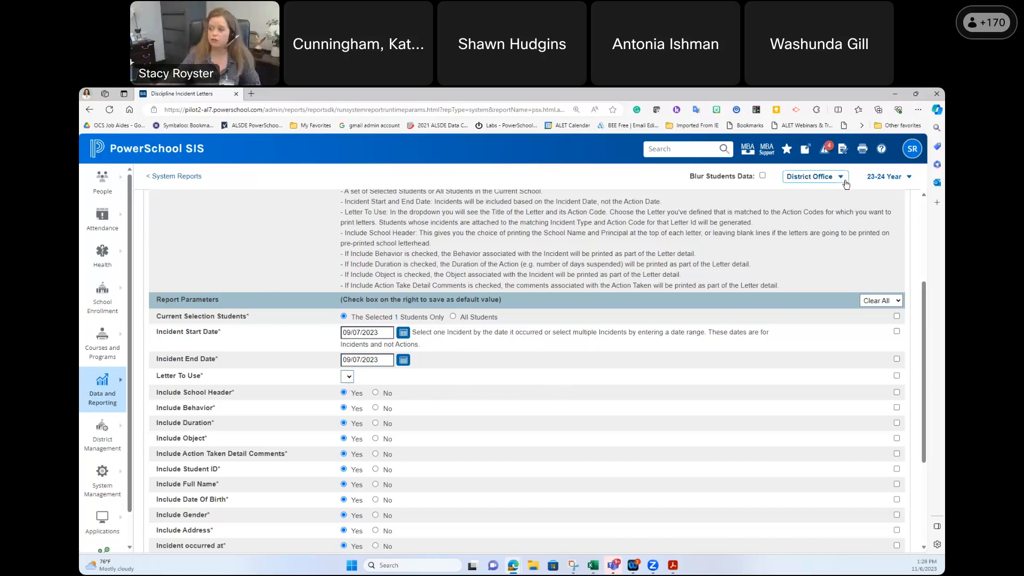
left_click(774, 305)
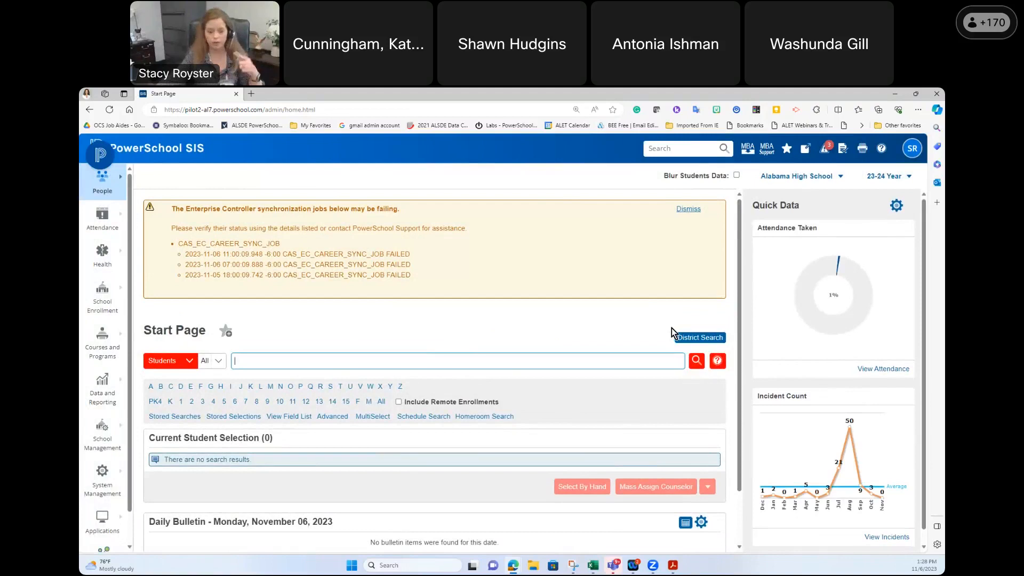
type("mouse")
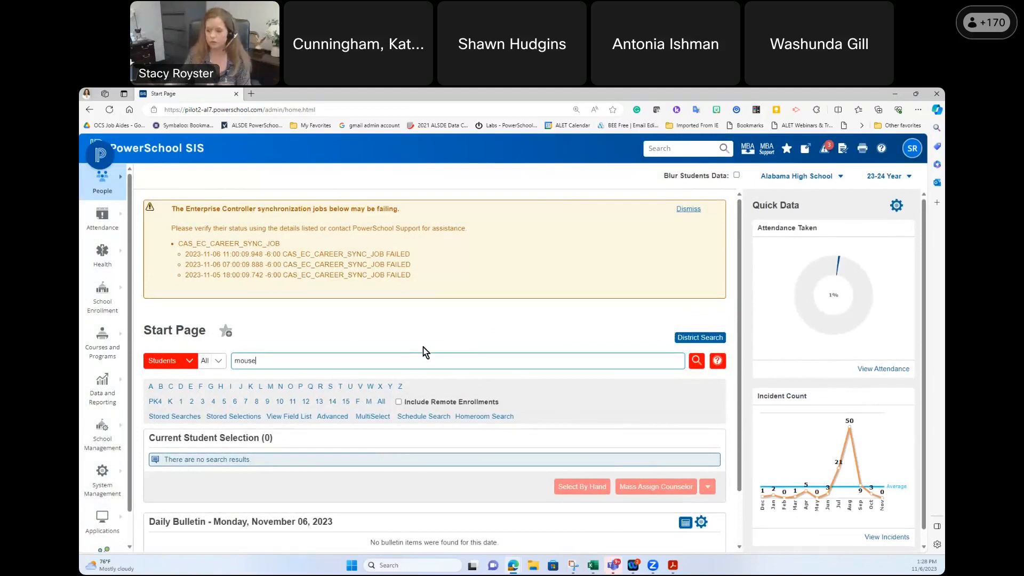
key("Return")
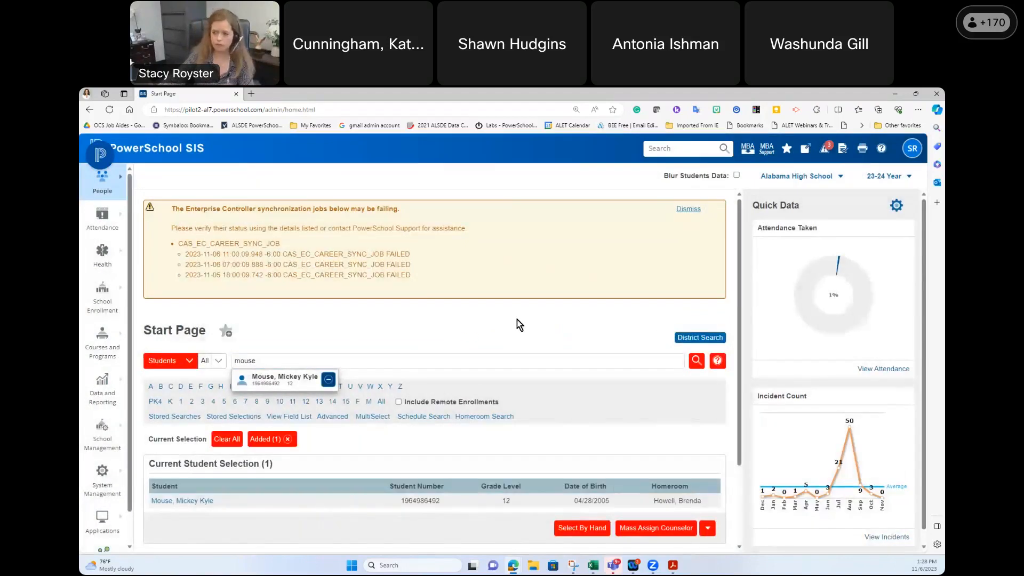
- Open the Discipline Incident Letters report from System Reports and review its Letter To Use parameter
left_click(103, 388)
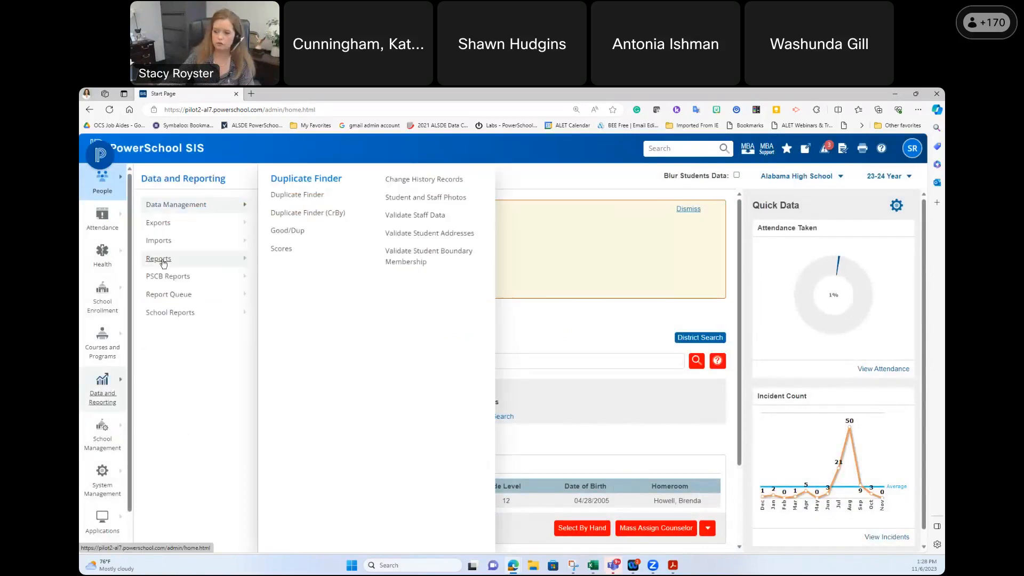
mouse_move(164, 263)
left_click(291, 289)
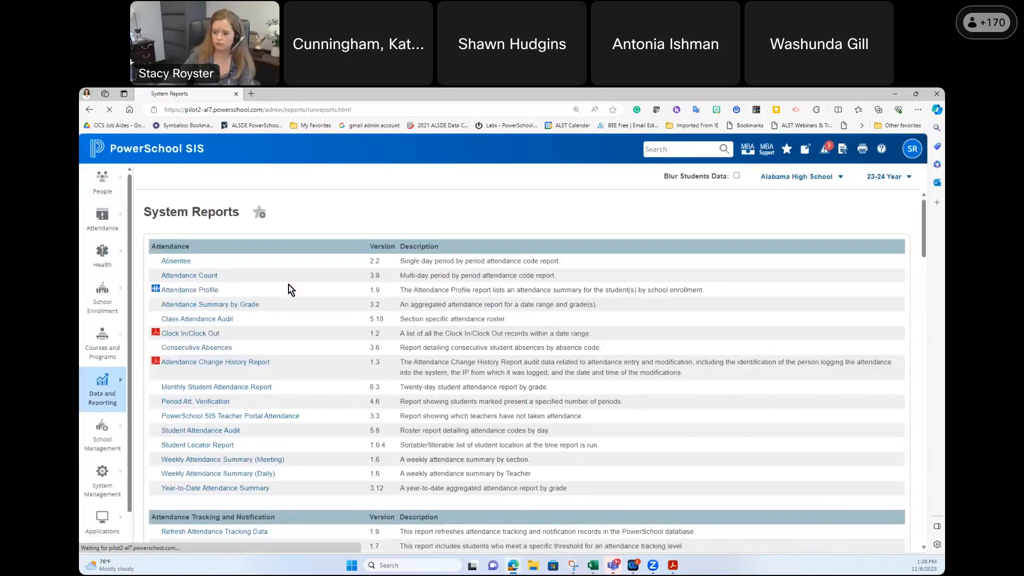
scroll(289, 289, "down", 5)
left_click(221, 347)
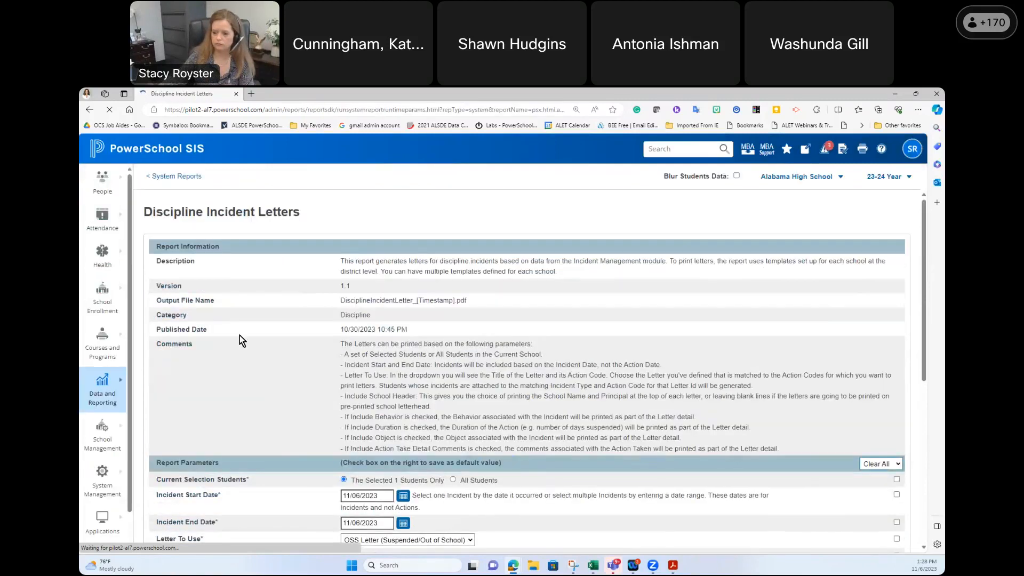
scroll(267, 332, "down", 2)
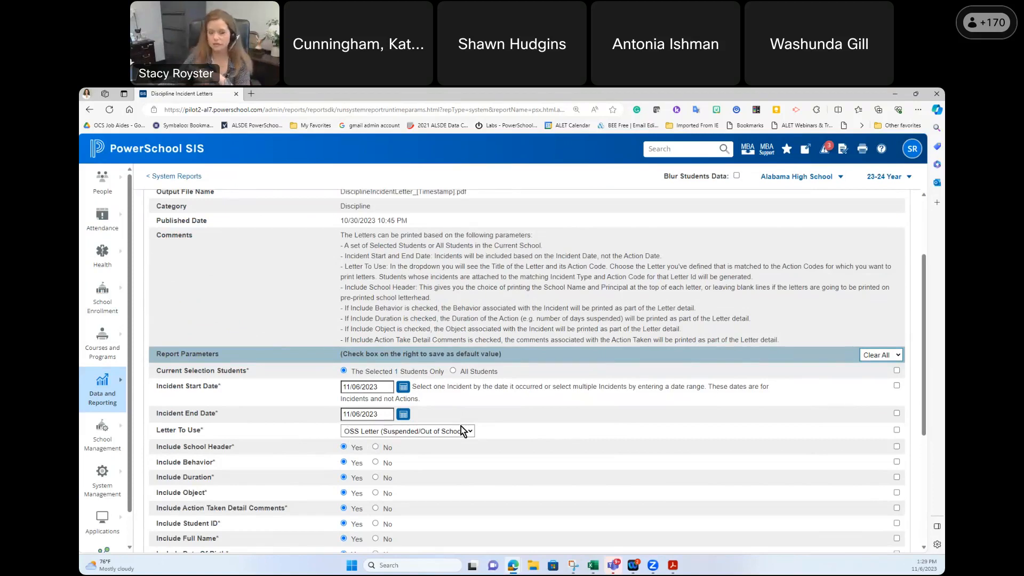
left_click_drag(223, 434, 171, 424)
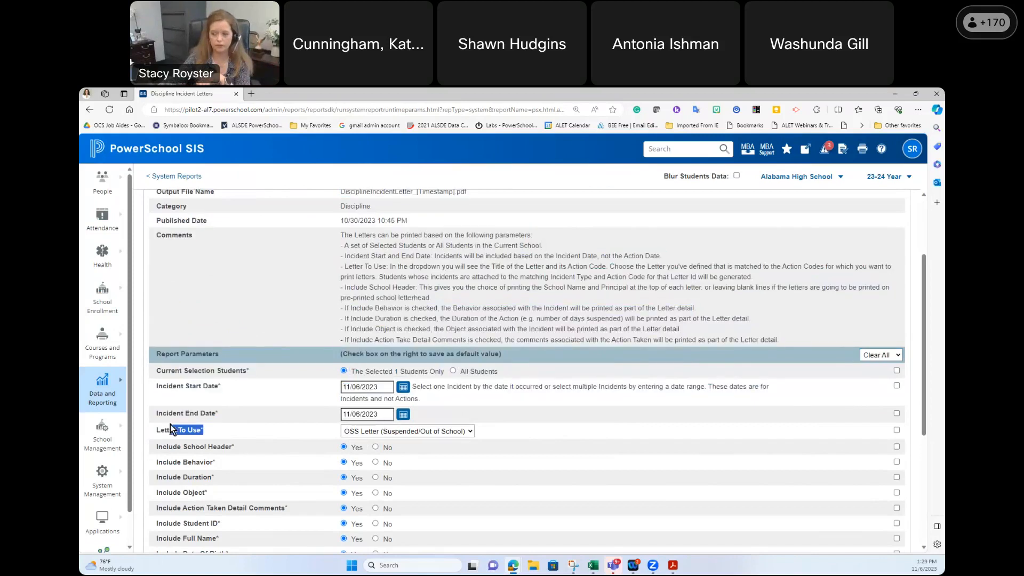
left_click(516, 410)
- Set the Incident Start Date and Incident End Date to 09/07/2023 and choose OSS Letter (Suspended/Out of School) as the letter
left_click_drag(384, 387, 314, 395)
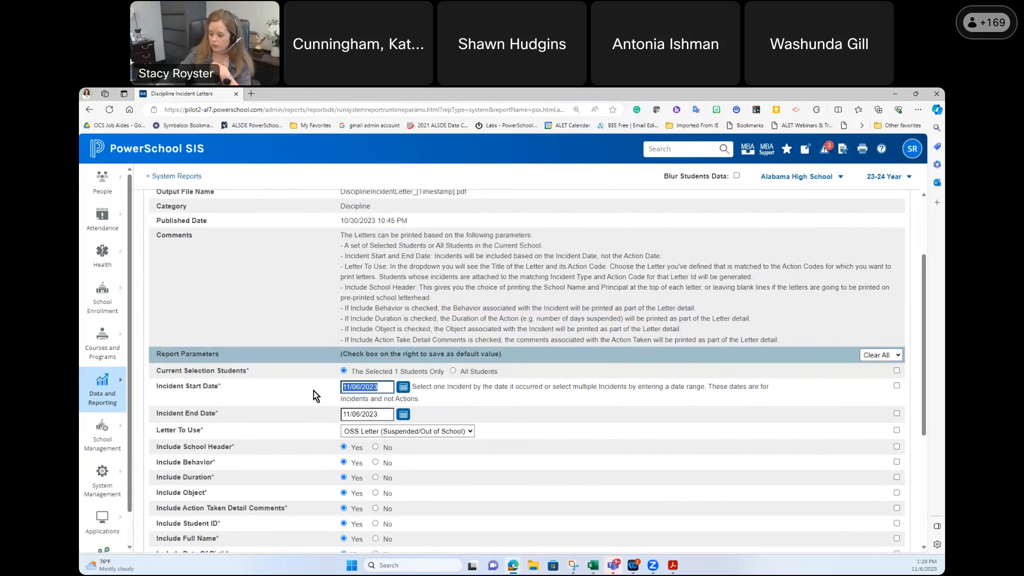
type("9/07/2023")
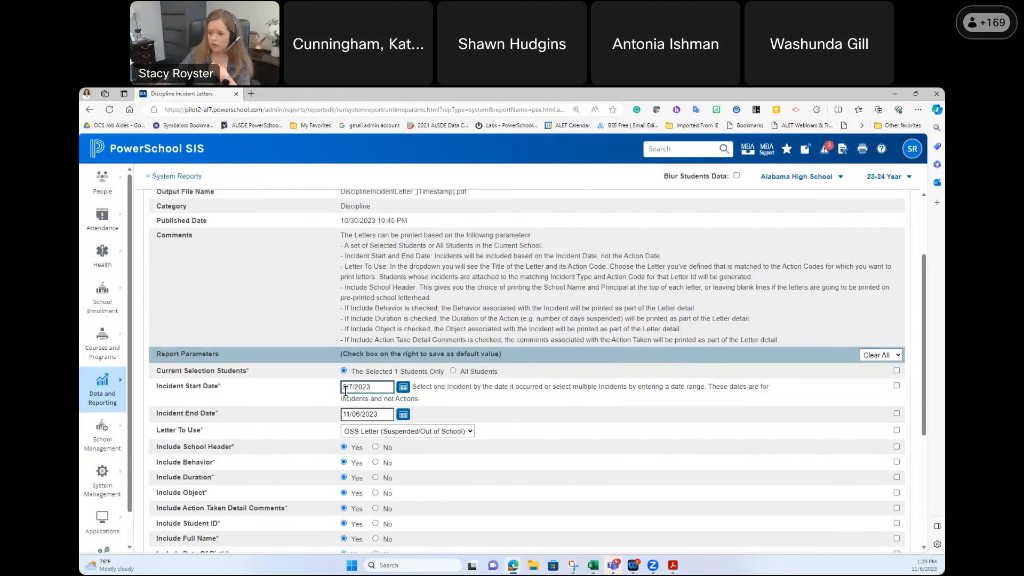
key("Tab")
type("9/2")
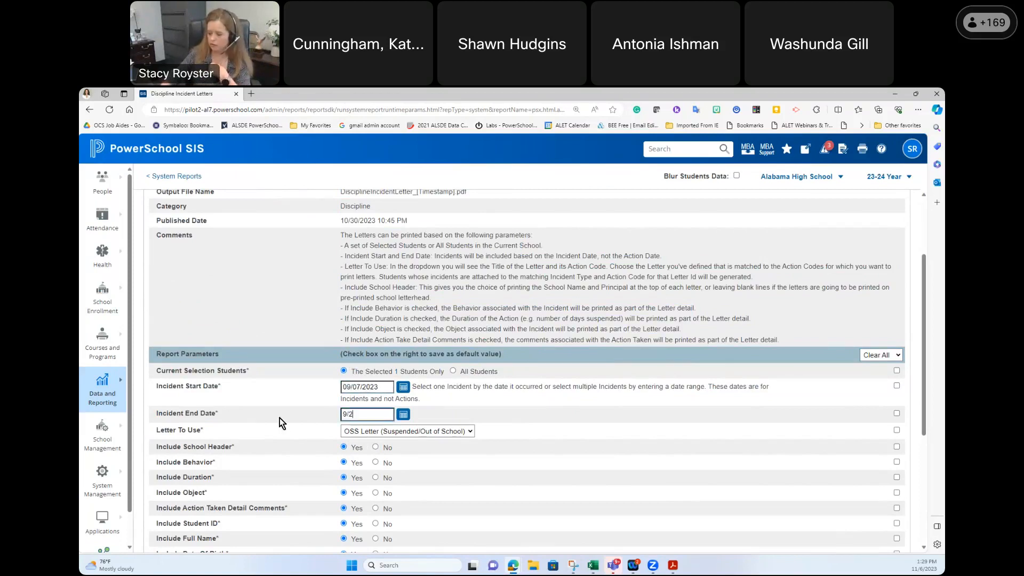
key("BackSpace")
type("7/2023")
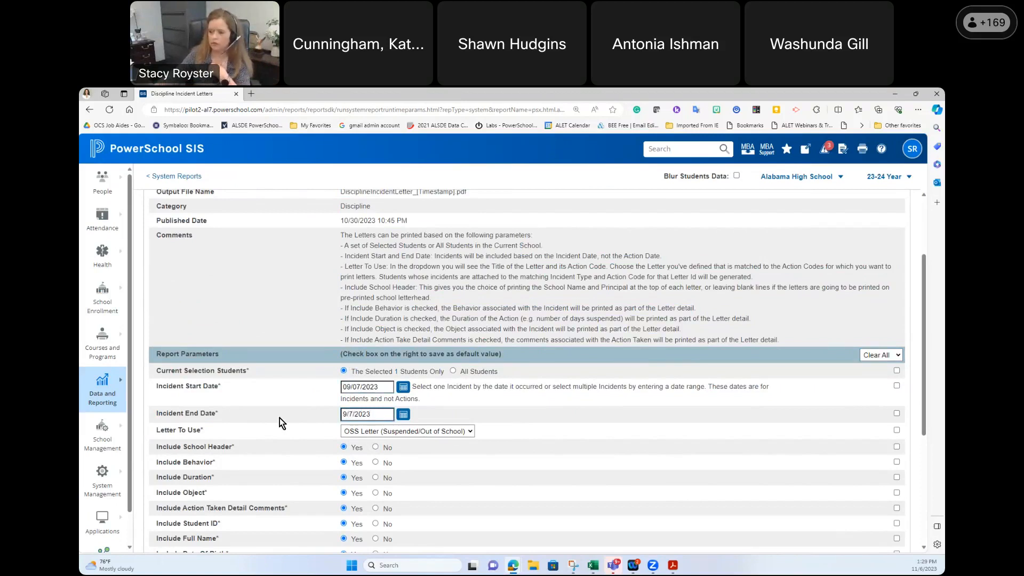
left_click(405, 433)
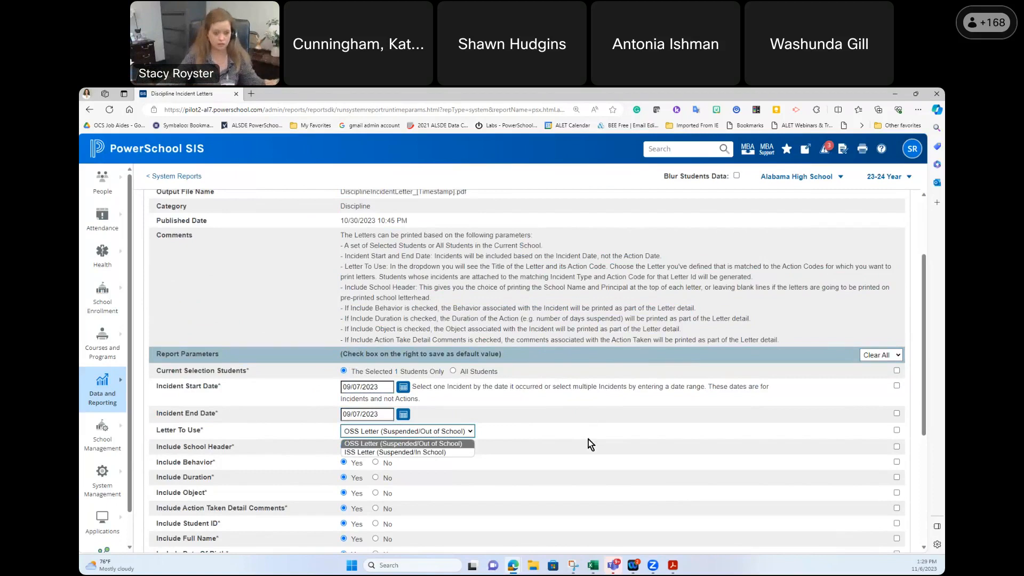
left_click(445, 443)
- Switch to the sample letter in the PDF viewer, examine its school header block, and return to the report parameters
scroll(549, 429, "down", 2)
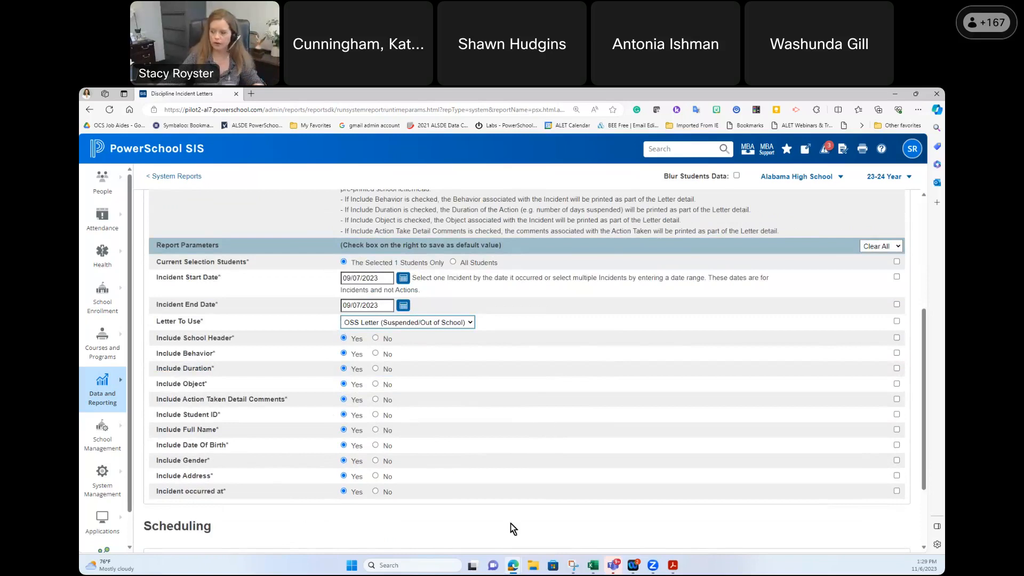
left_click(672, 565)
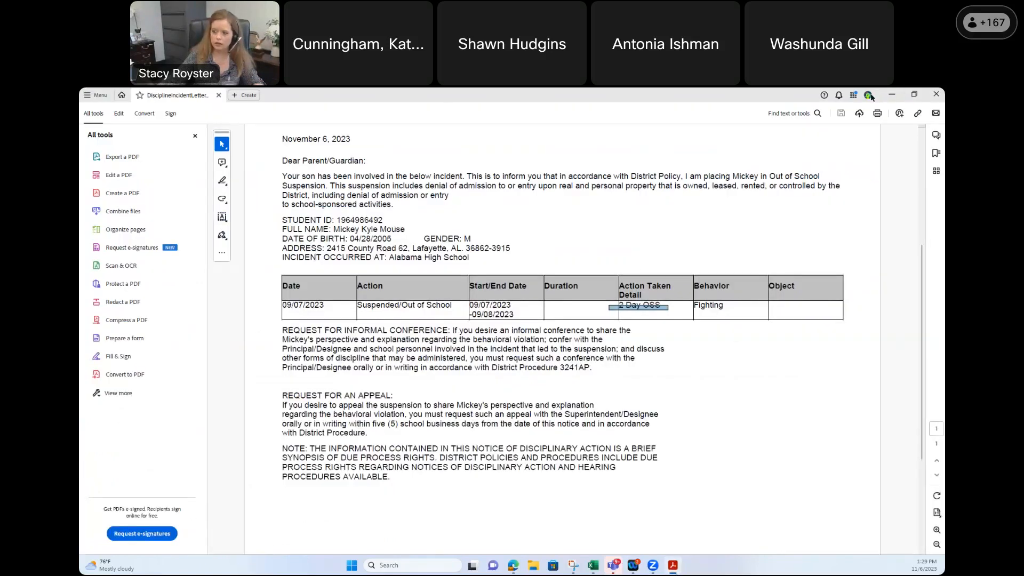
left_click(891, 94)
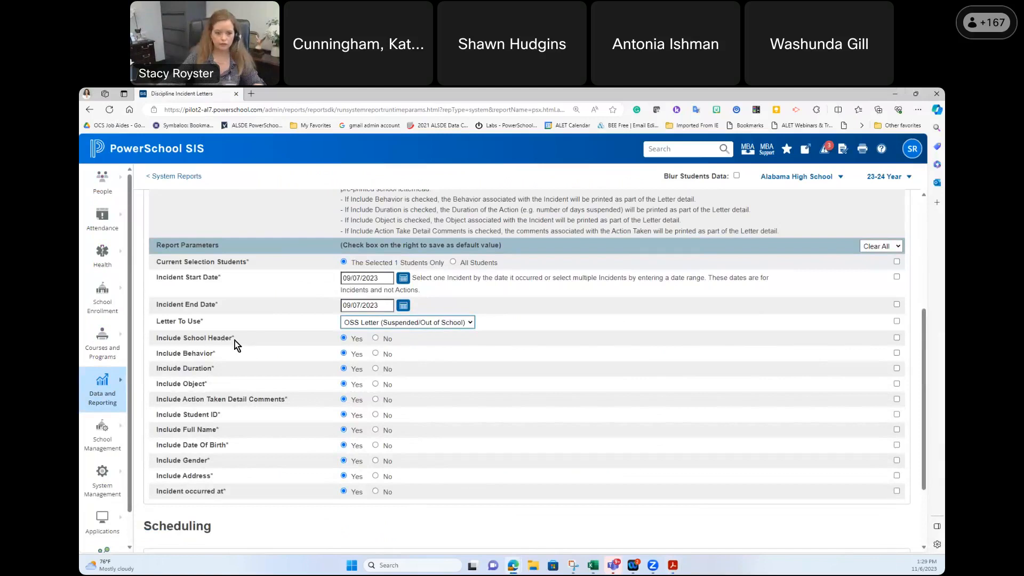
left_click(673, 565)
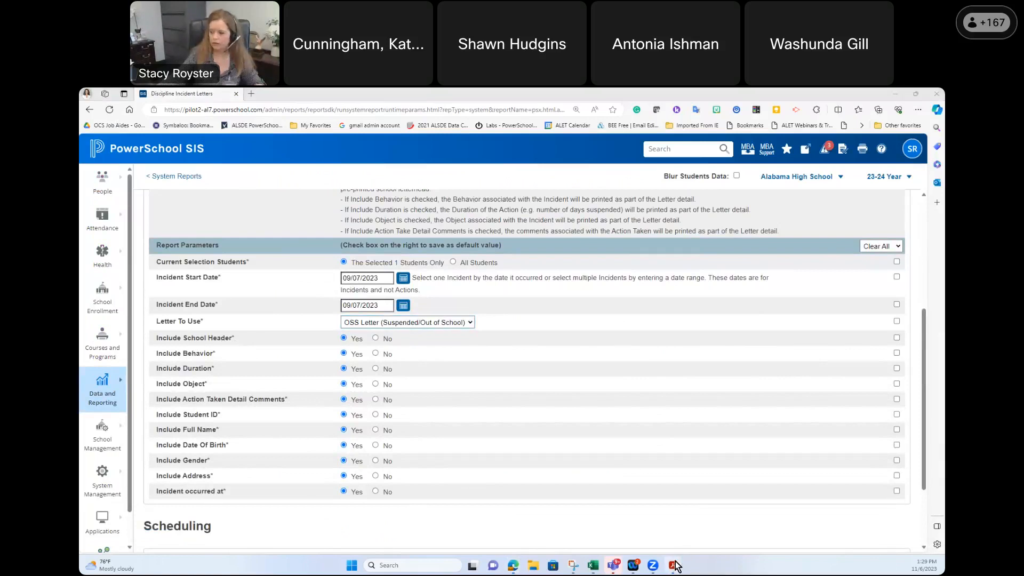
scroll(529, 213, "up", 3)
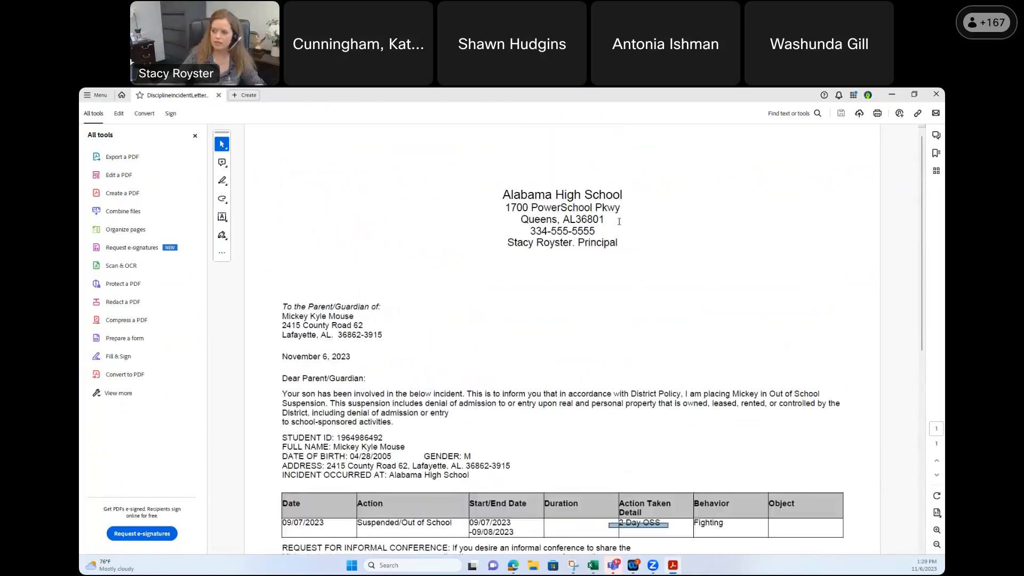
left_click_drag(499, 195, 655, 256)
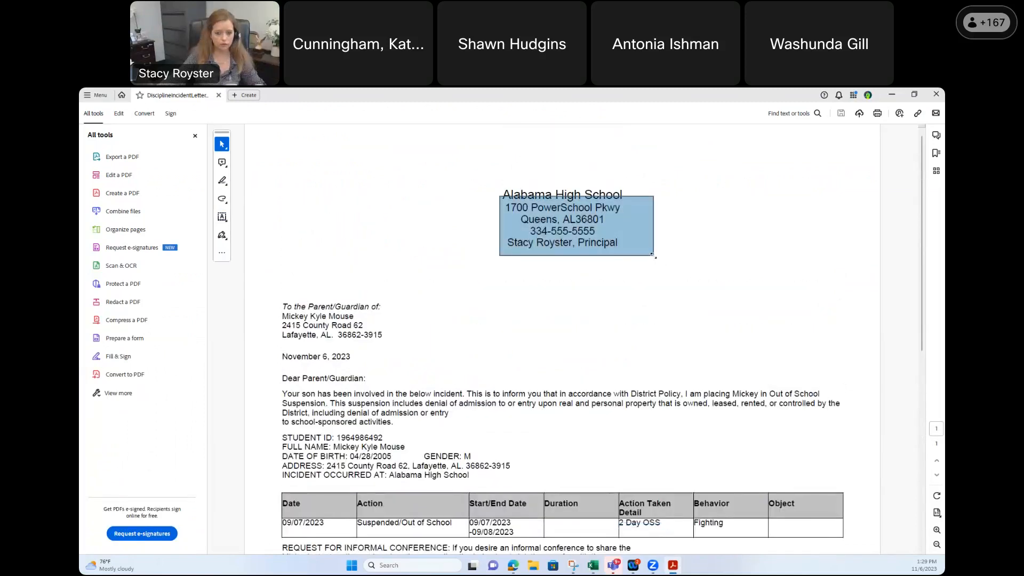
left_click(891, 94)
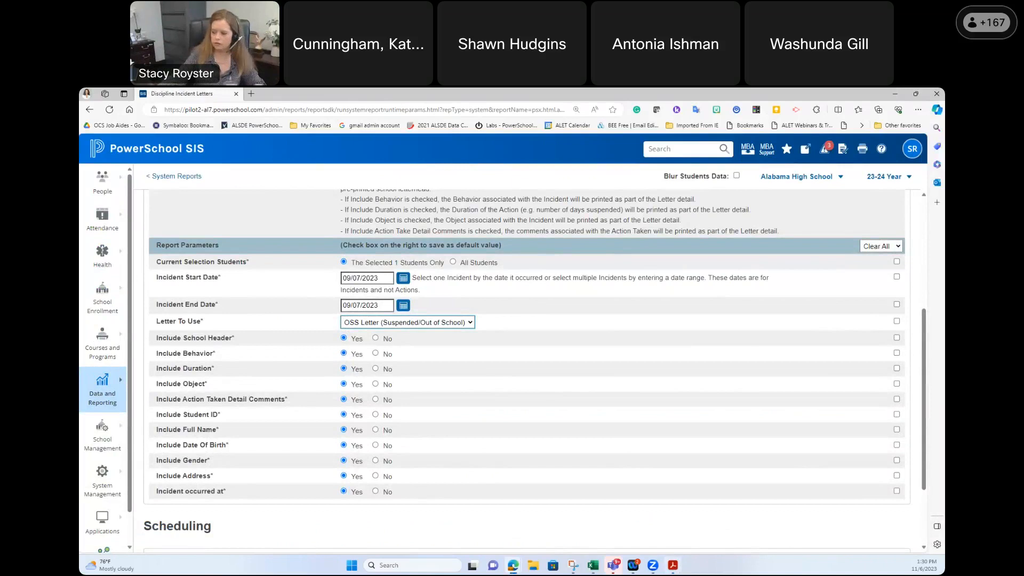
- Check the incident table in the sample PDF letter, and set Include Duration and Include Object to No in the report parameters
left_click(673, 565)
scroll(489, 489, "down", 1)
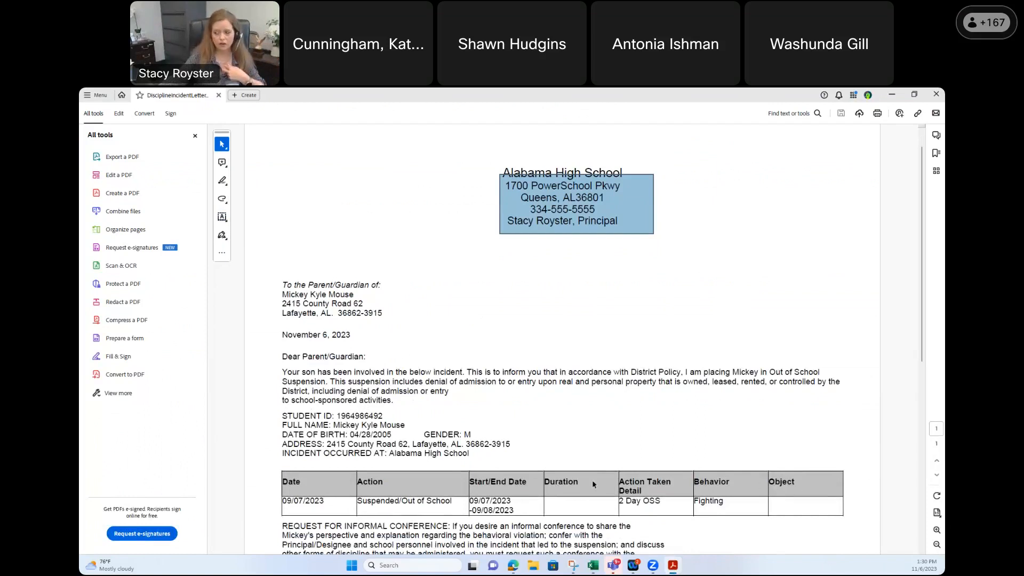
left_click(892, 95)
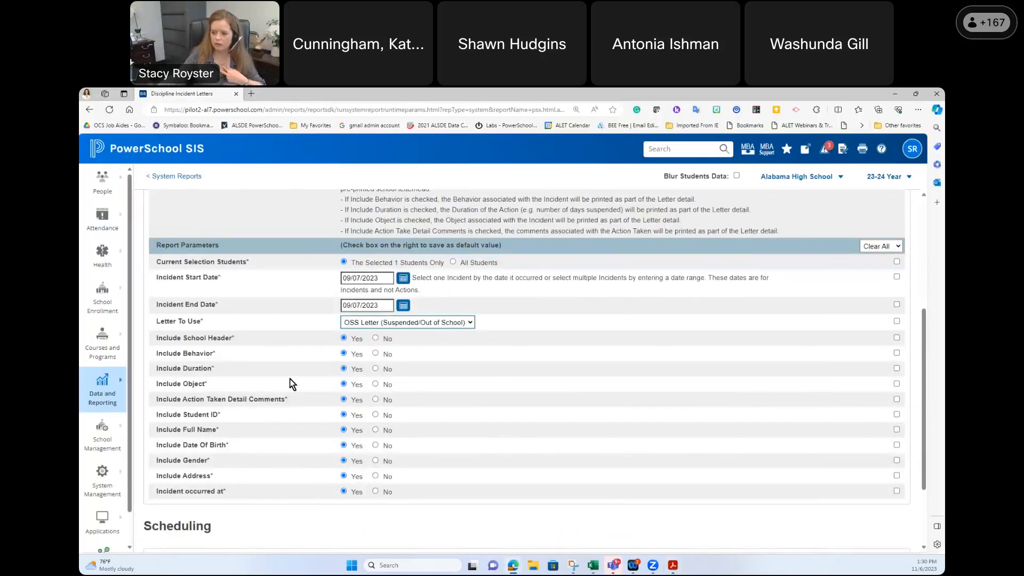
left_click(375, 369)
left_click(375, 384)
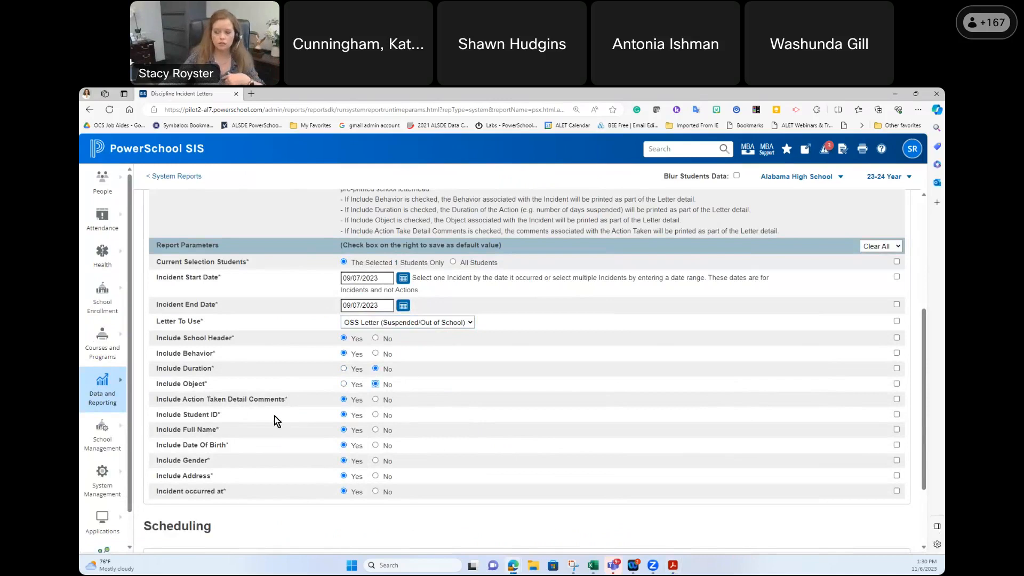
- Examine the student details block in the sample PDF letter, from student ID to incident location, and return to PowerSchool SIS
left_click(673, 566)
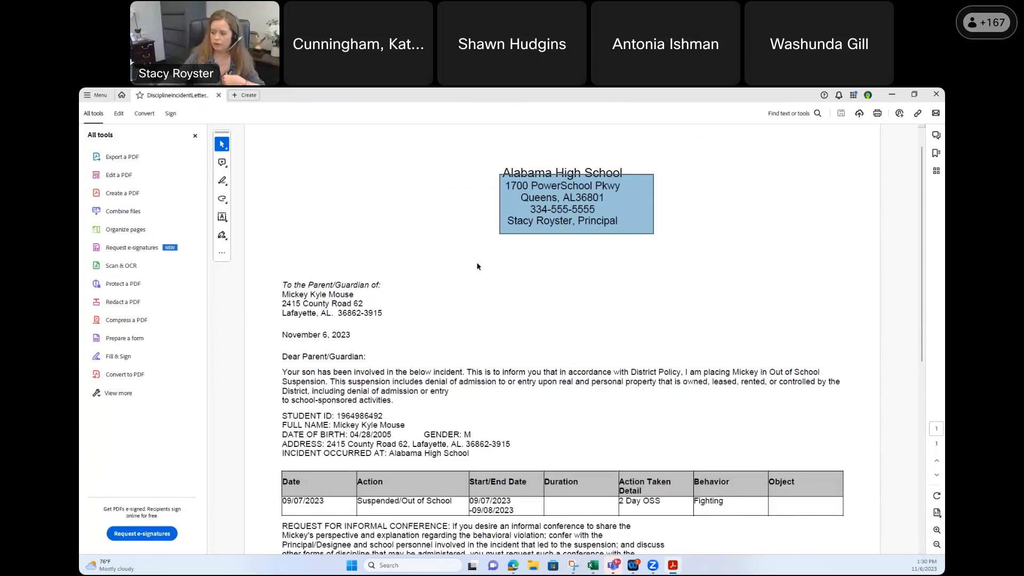
left_click_drag(353, 415, 449, 419)
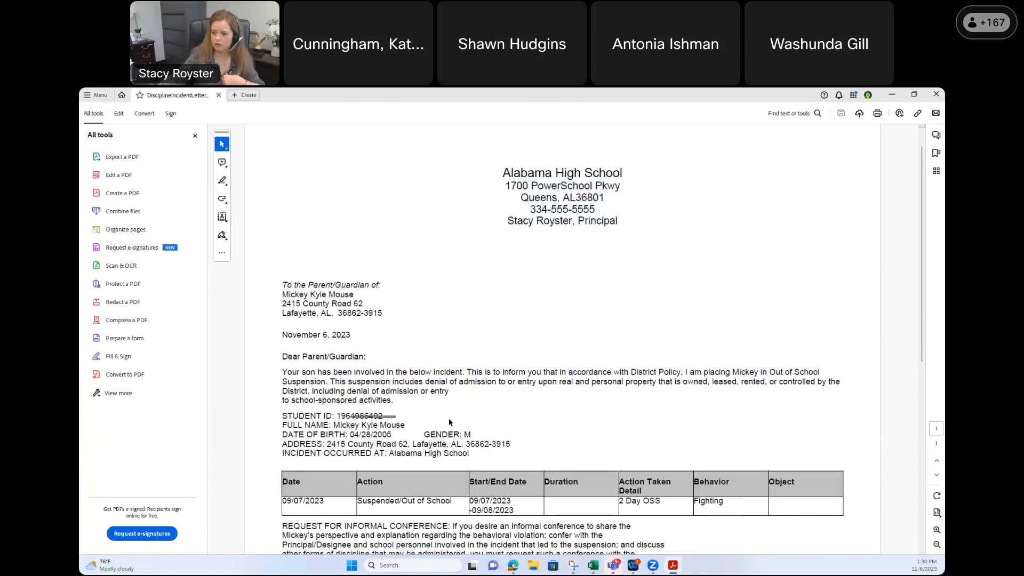
left_click_drag(276, 410, 537, 467)
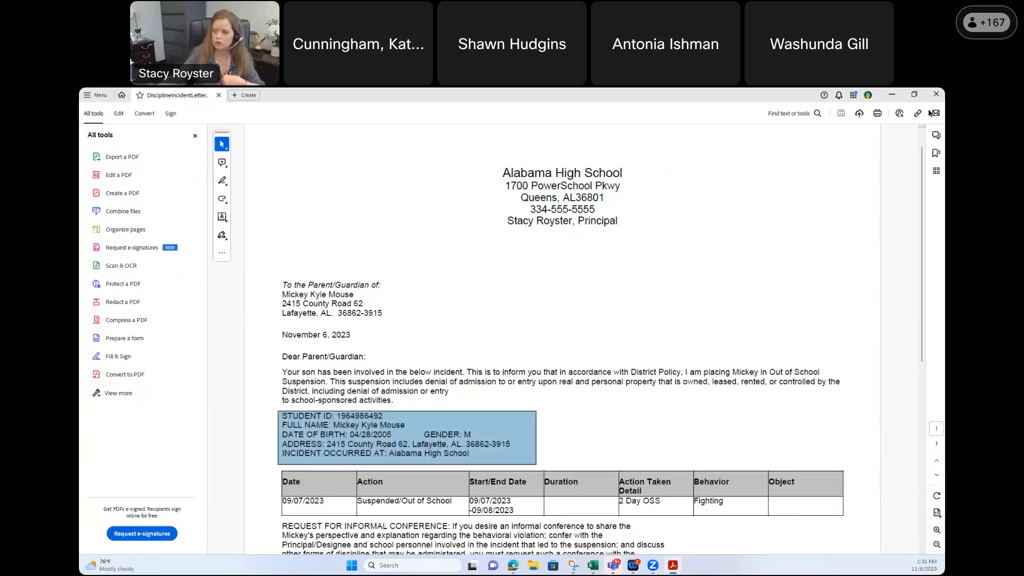
left_click(892, 94)
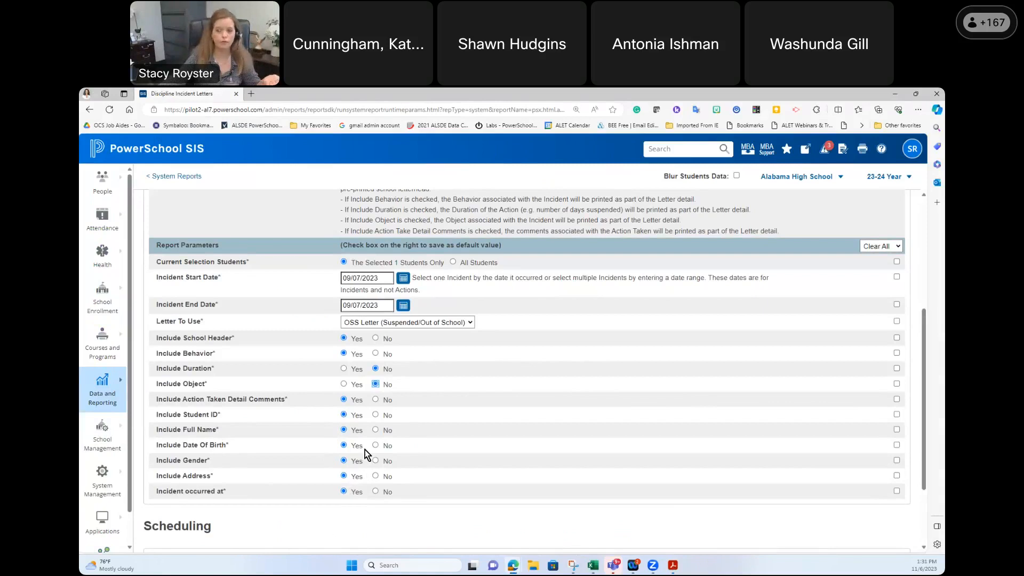
- Try setting Include Student ID and Include Gender to No, and restore both to Yes
left_click(376, 415)
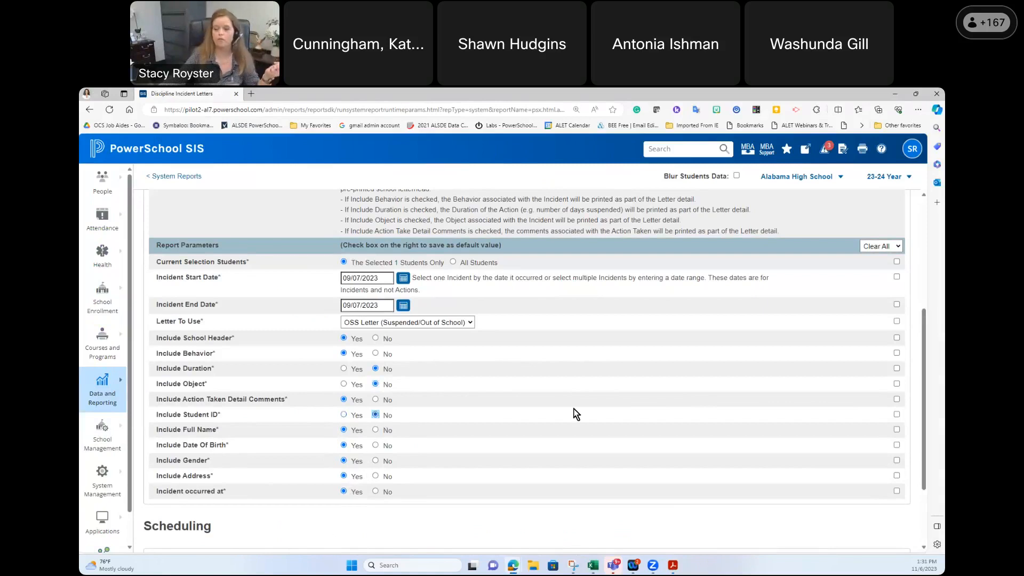
left_click(376, 461)
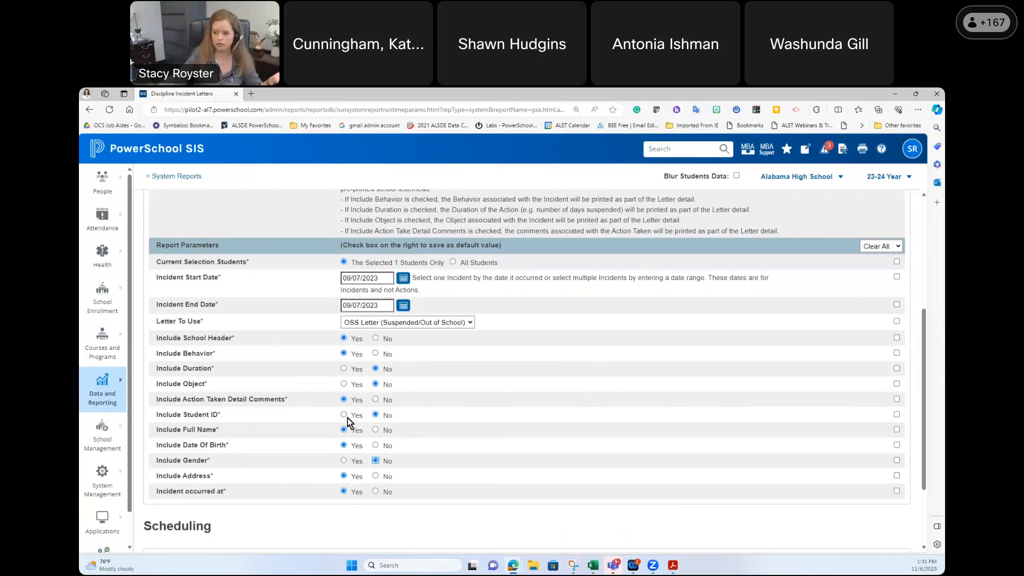
left_click(344, 461)
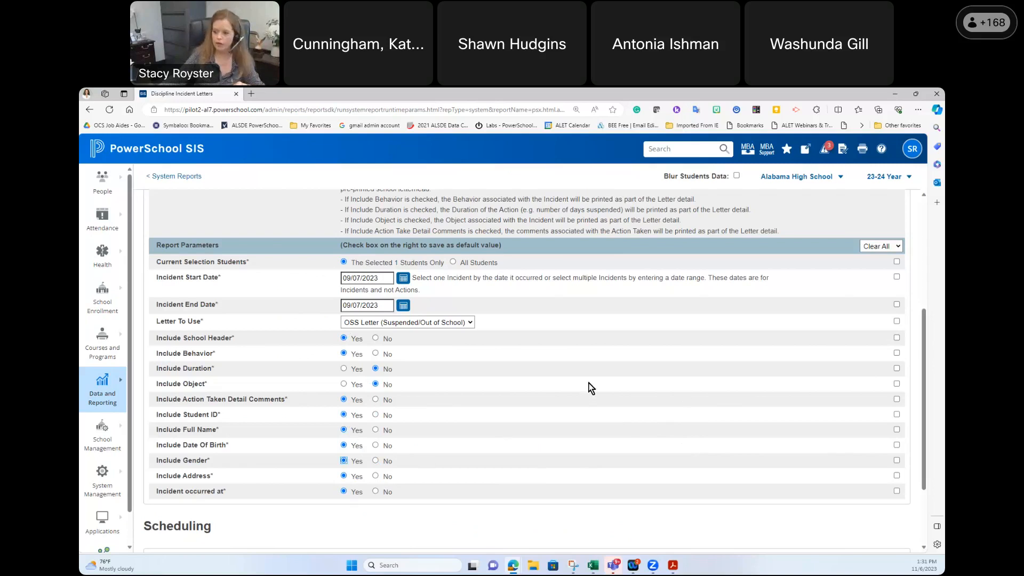
- Submit the report to run now and open the newest completed Discipline Incident Letters result from the refreshed Report Queue
scroll(584, 392, "down", 2)
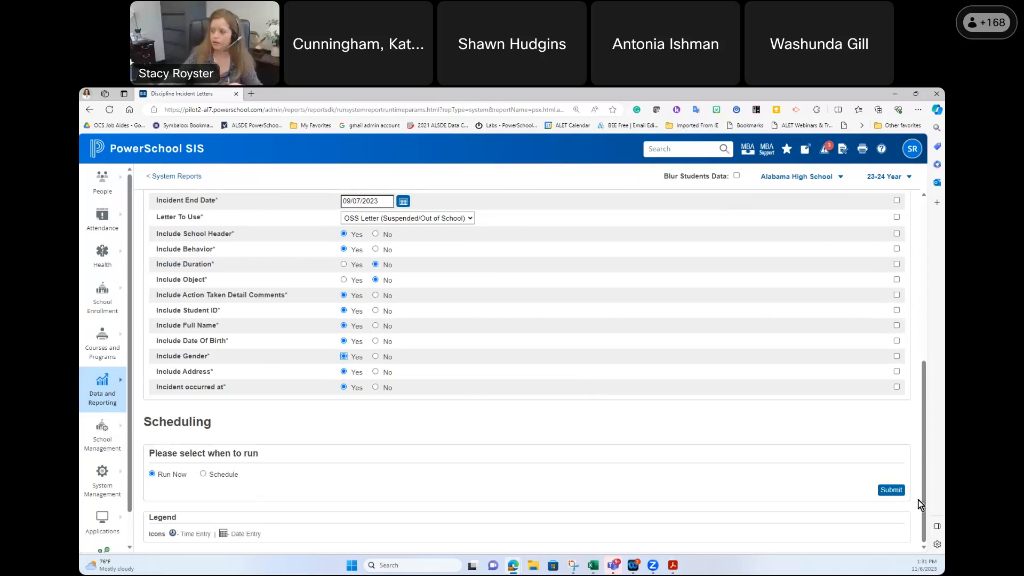
left_click(891, 492)
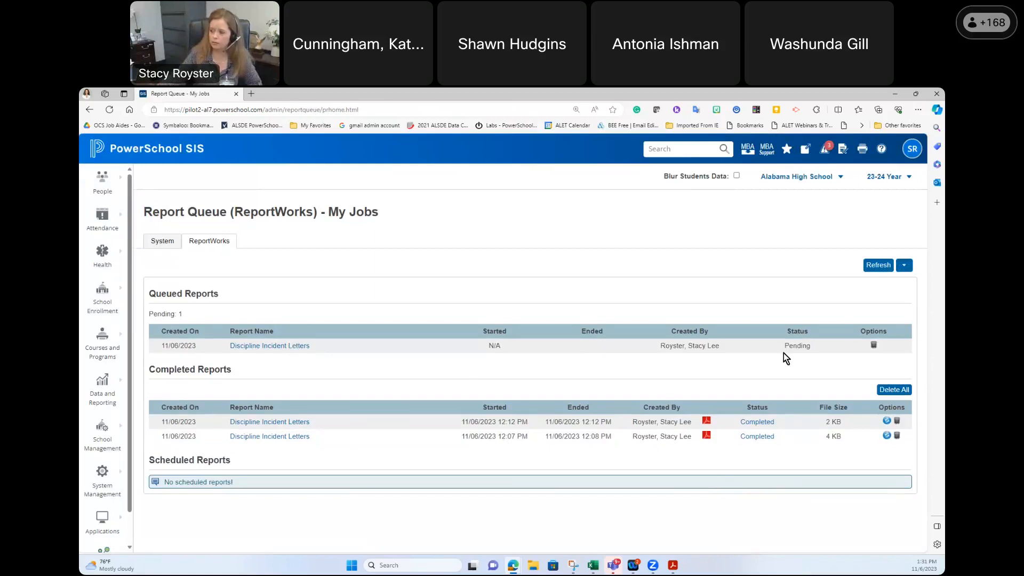
left_click(878, 265)
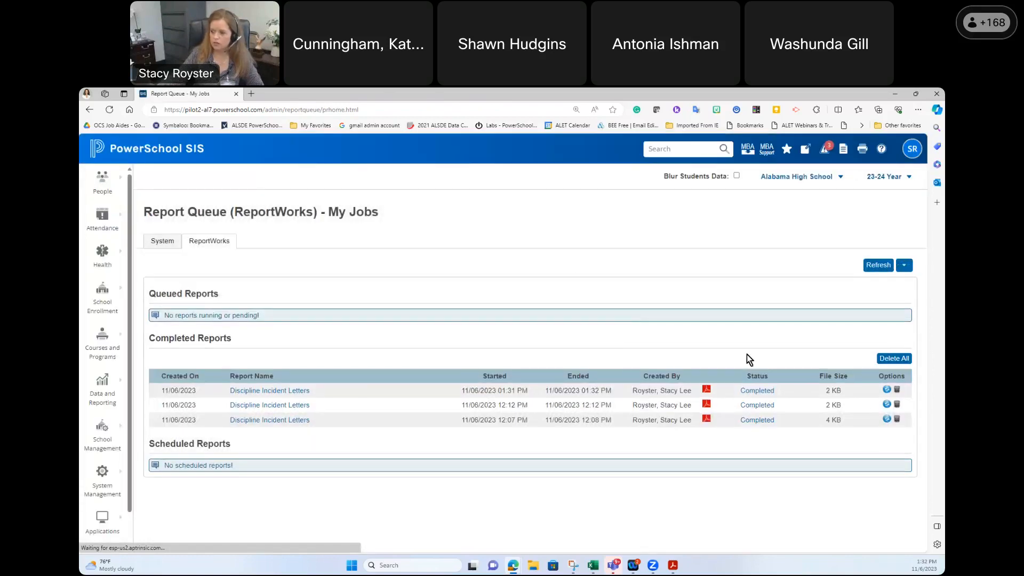
left_click(757, 391)
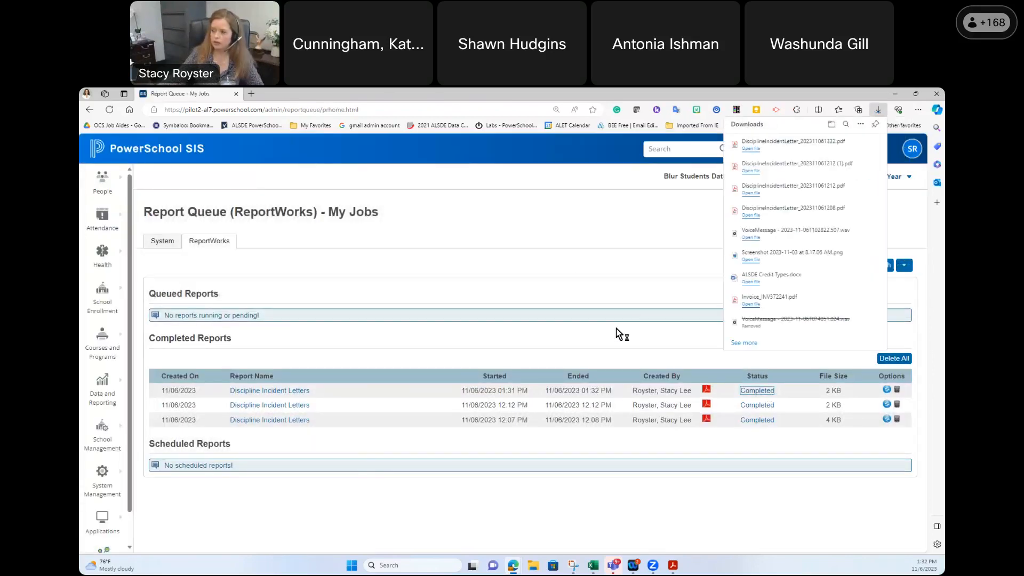
- Read the downloaded DisciplineIncidentLetter_202311061332.pdf enlarged, from the school header to the signature lines, and close it
left_click(751, 150)
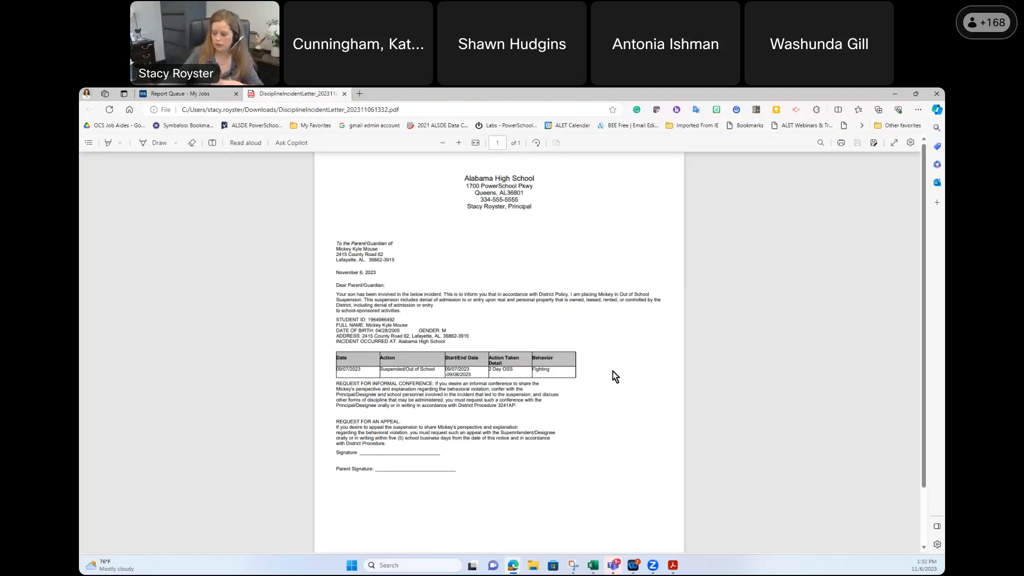
key("ctrl+plus")
key("ctrl+plus")
key("ctrl+plus")
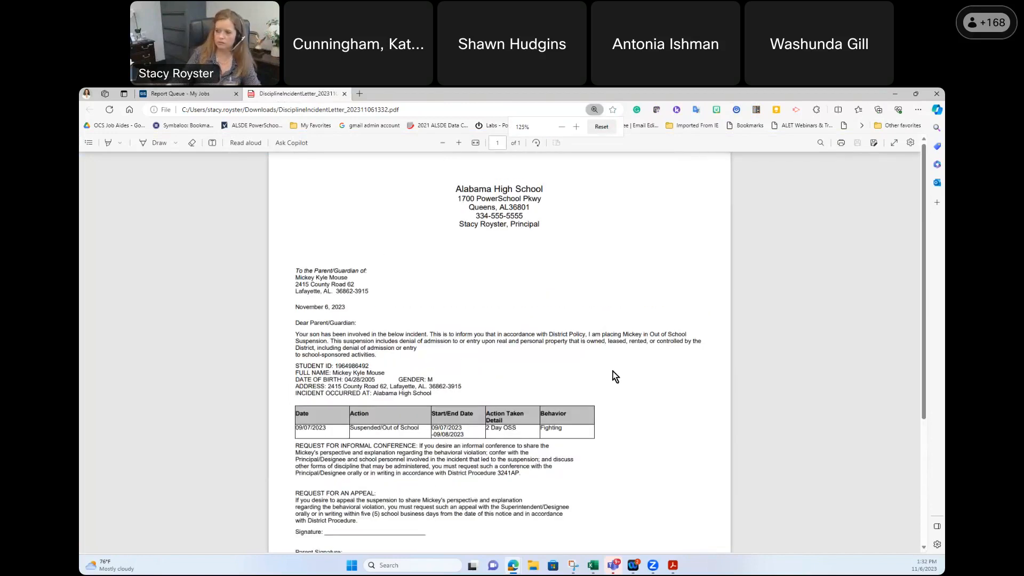
scroll(560, 274, "down", 3)
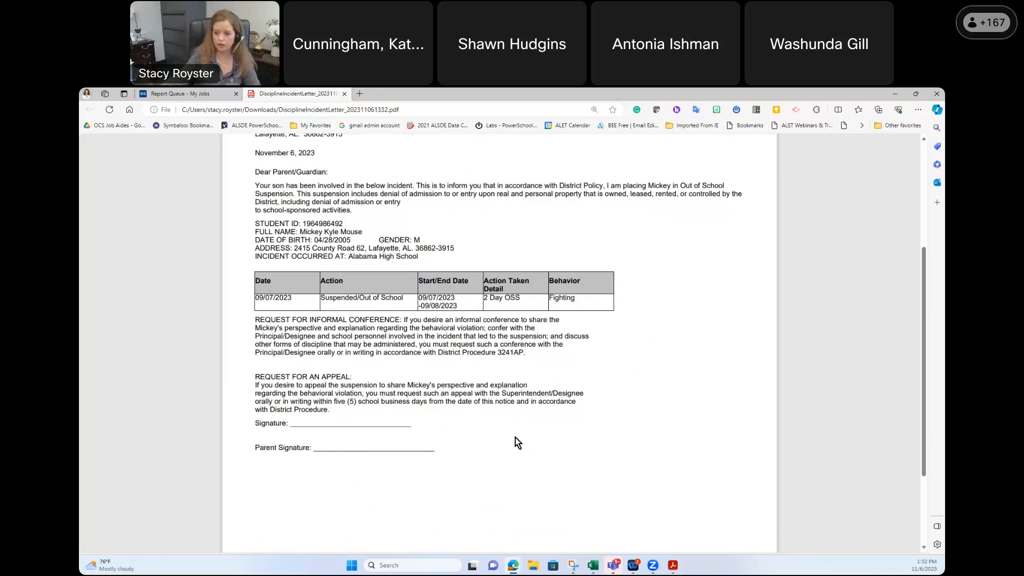
scroll(515, 442, "up", 3)
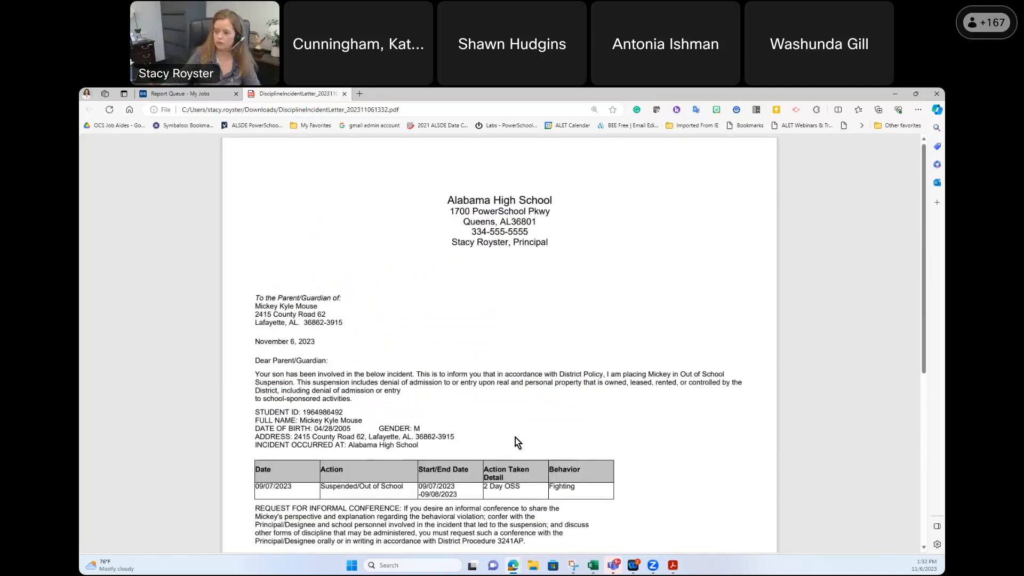
left_click(345, 93)
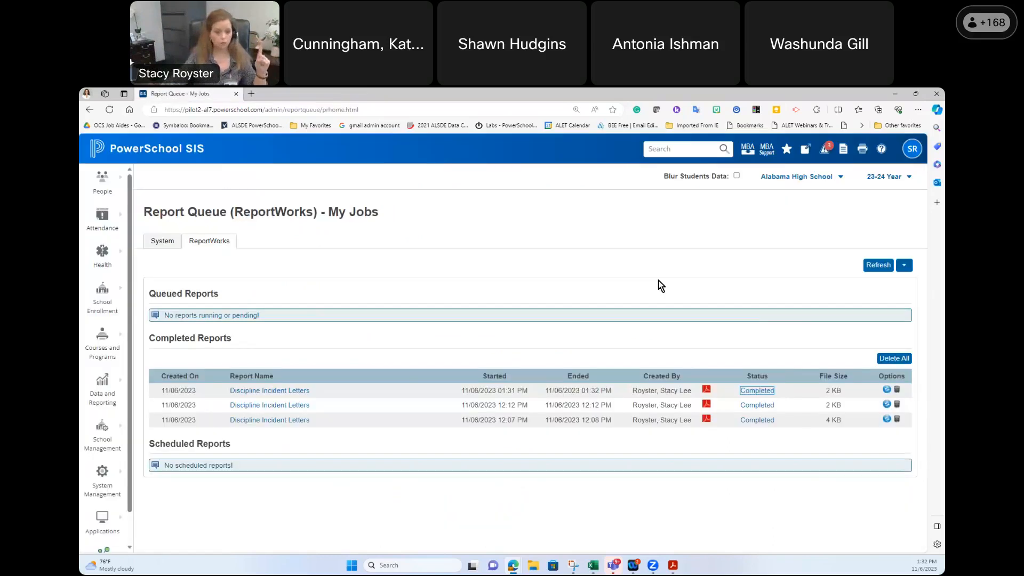
- From the Start Page, search students by last name and add the first grade 10 match to the current student selection
left_click(196, 146)
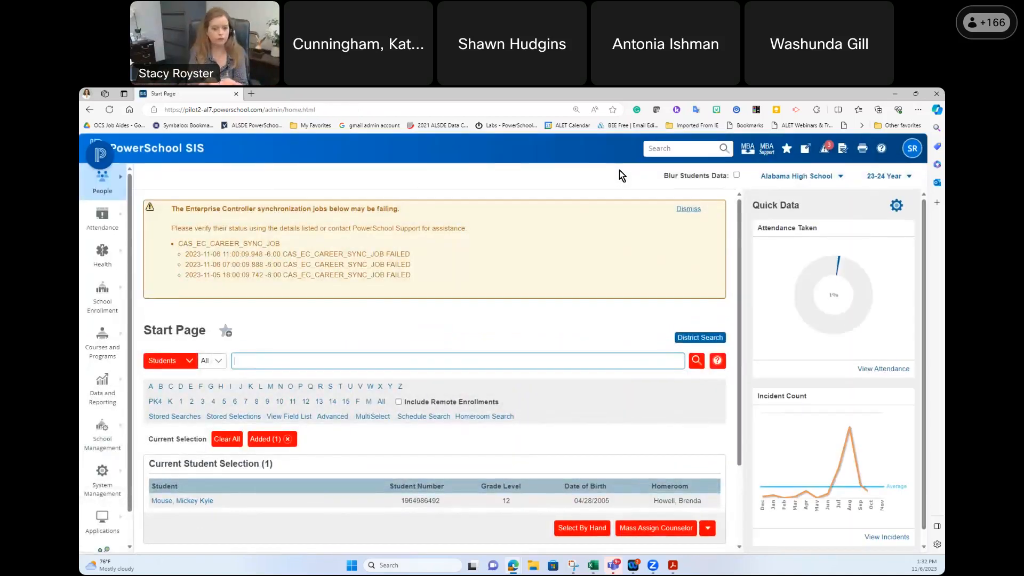
type("adams")
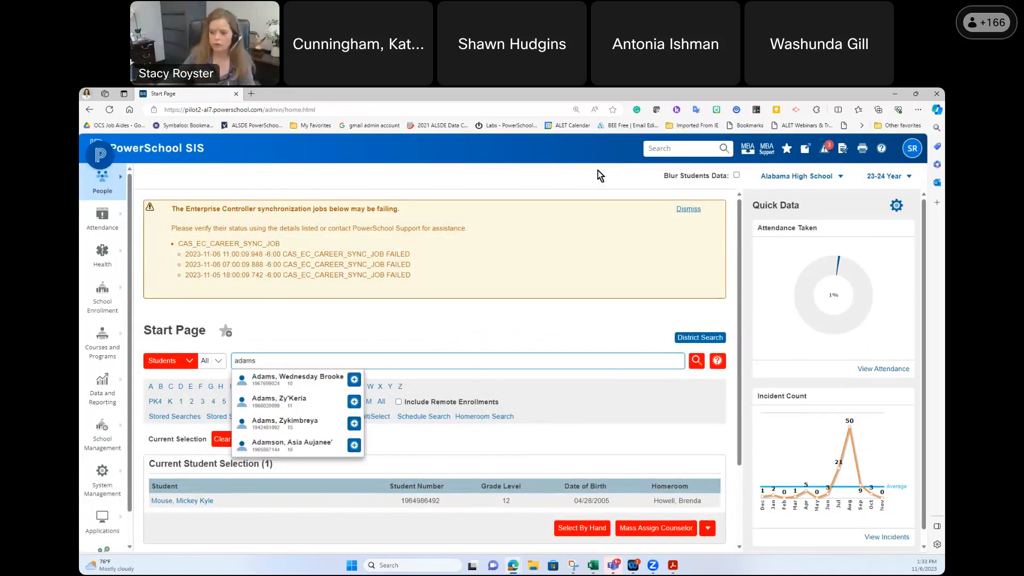
left_click(354, 379)
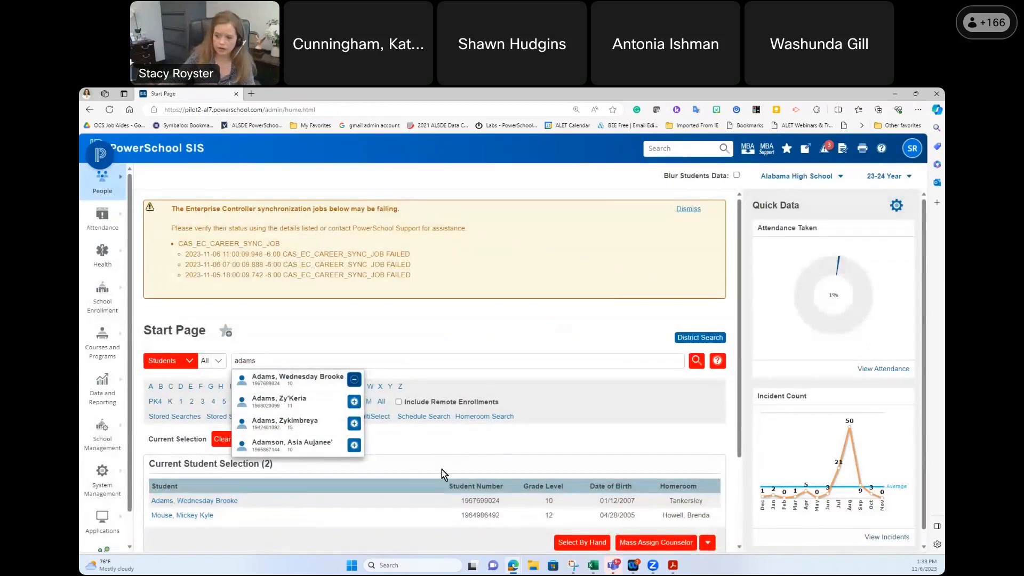
scroll(442, 469, "down", 2)
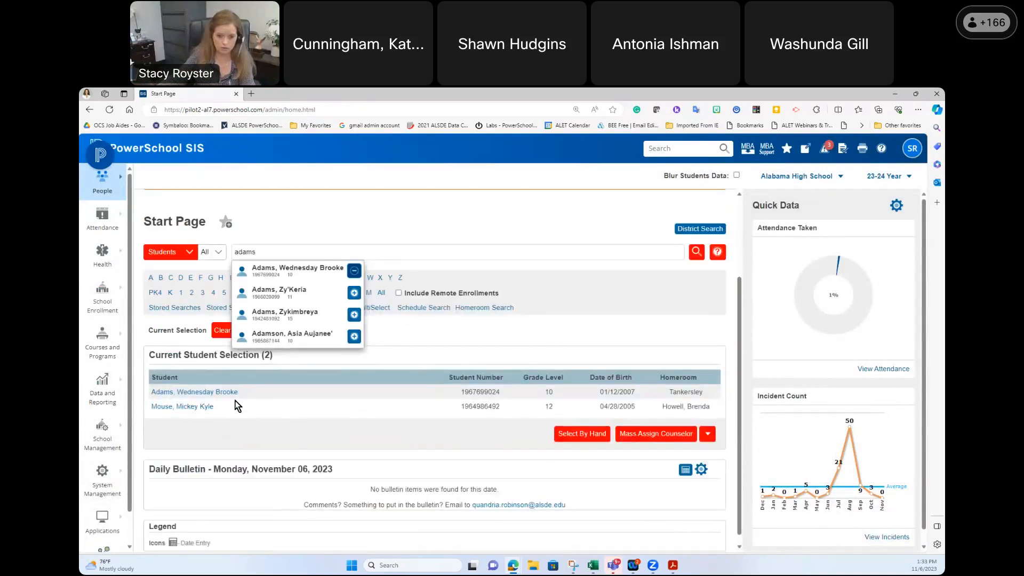
- Open the Discipline Incident Letters system report and check that Current Selection Students covers only the two selected students
left_click(110, 396)
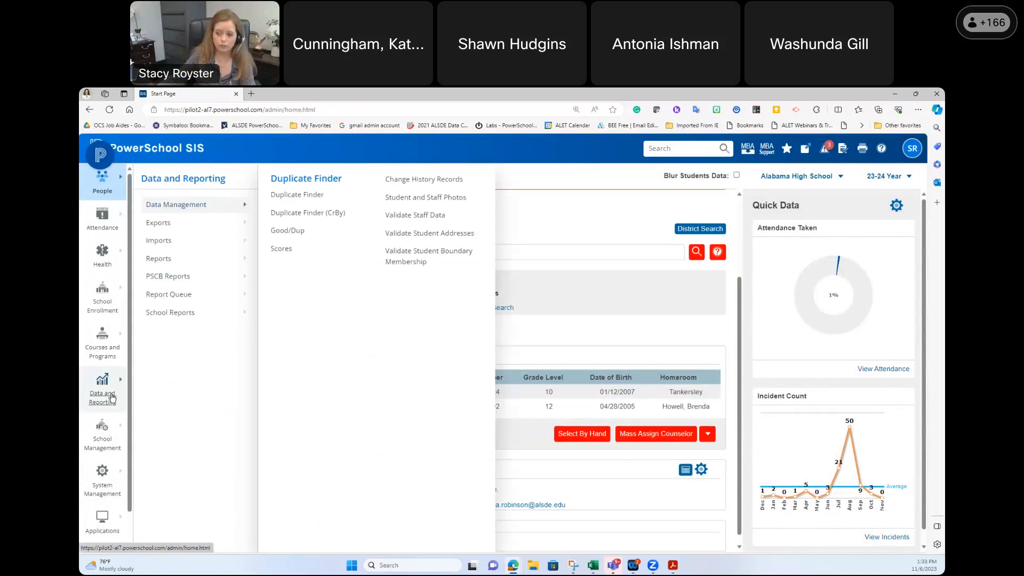
mouse_move(167, 259)
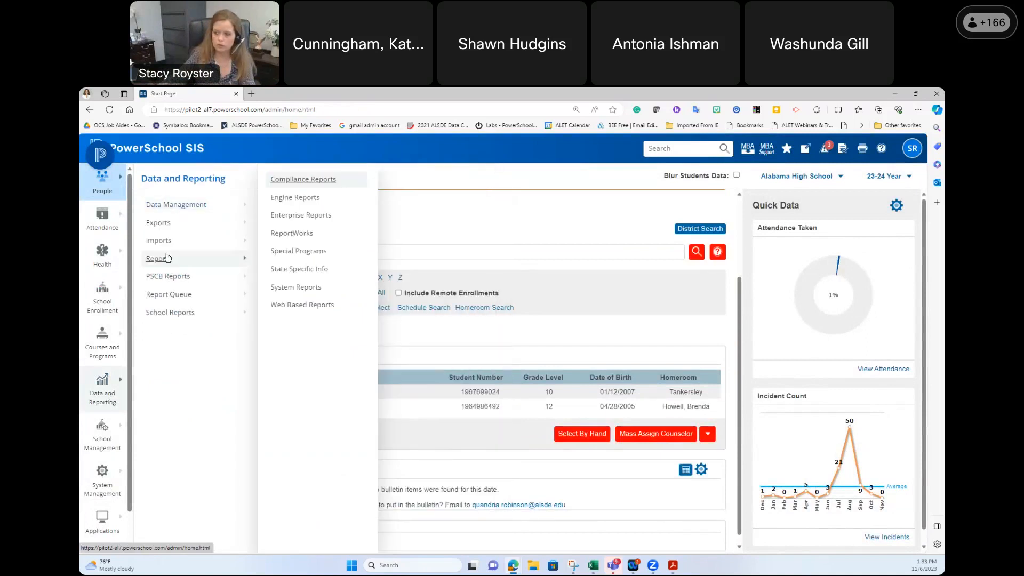
left_click(317, 291)
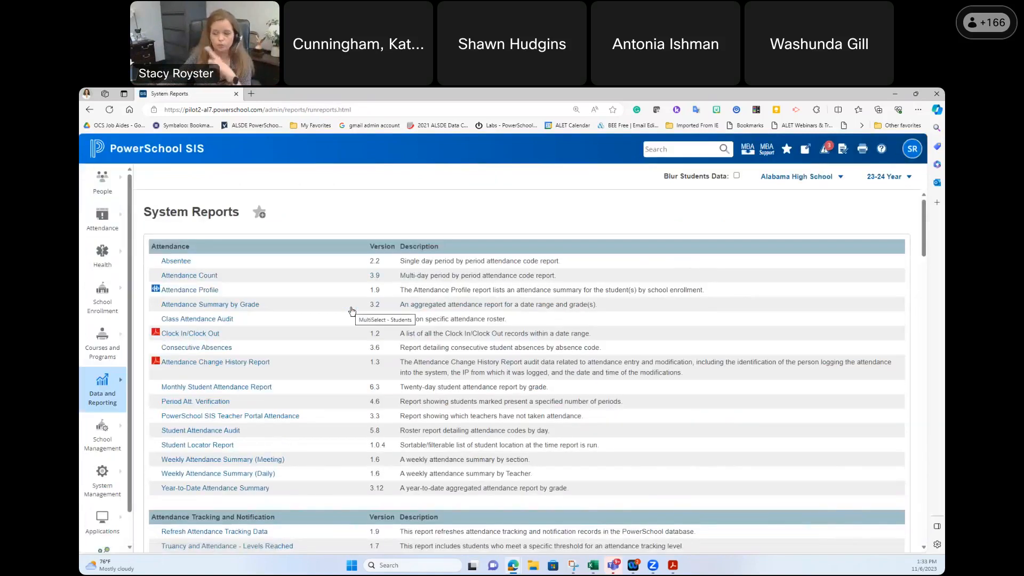
scroll(350, 315, "down", 5)
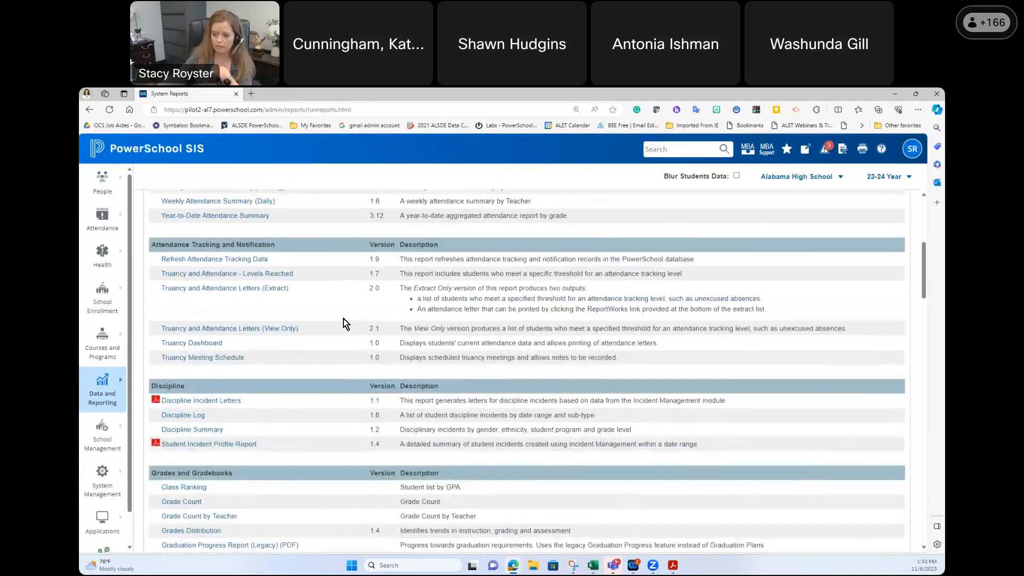
left_click(236, 404)
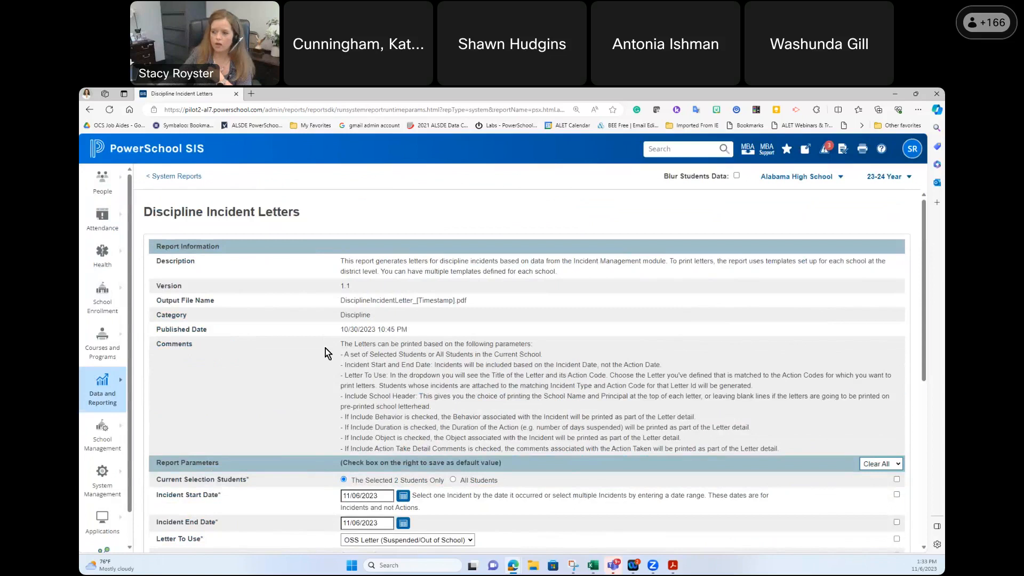
scroll(263, 329, "down", 2)
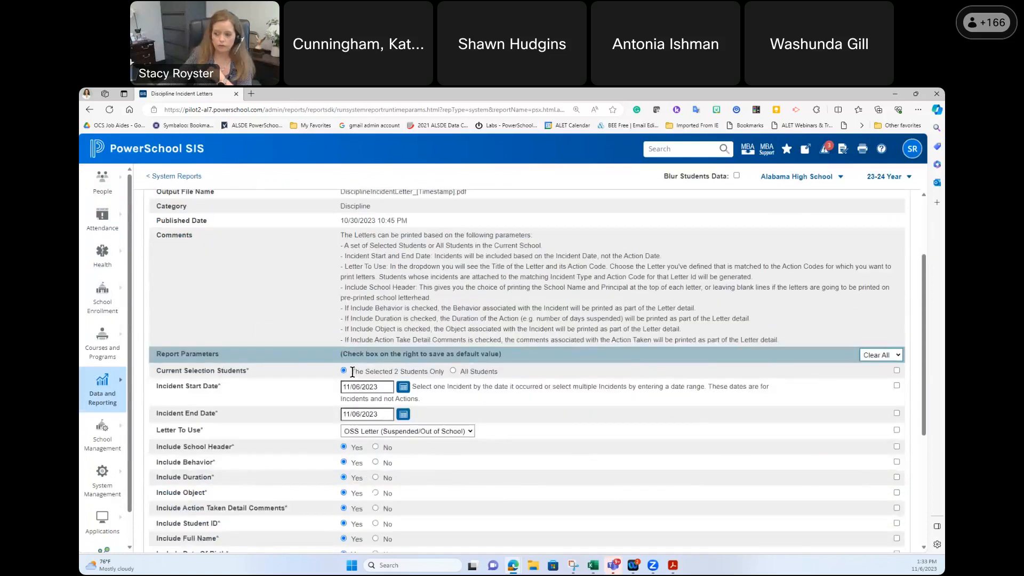
left_click_drag(351, 372, 443, 372)
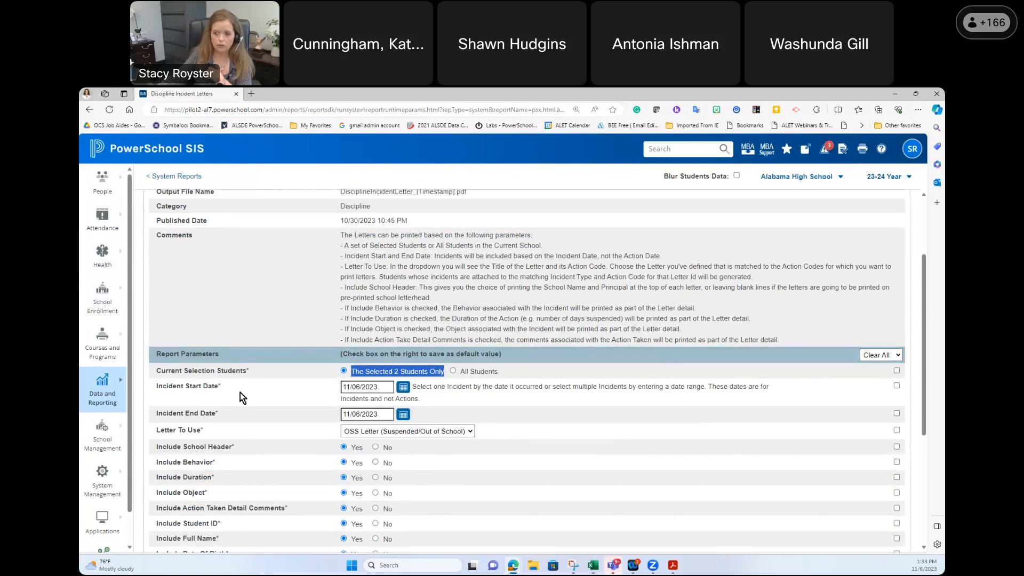
- Set both the Incident Start Date and the Incident End Date to 9/7/2023
left_click(376, 387)
left_click_drag(375, 387, 277, 385)
type("9/")
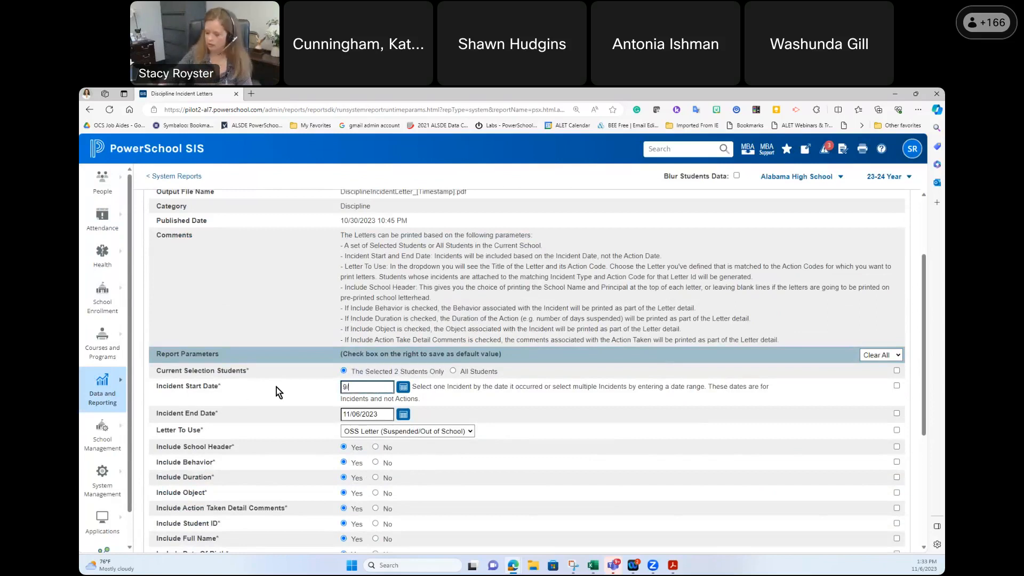
type("7/2023")
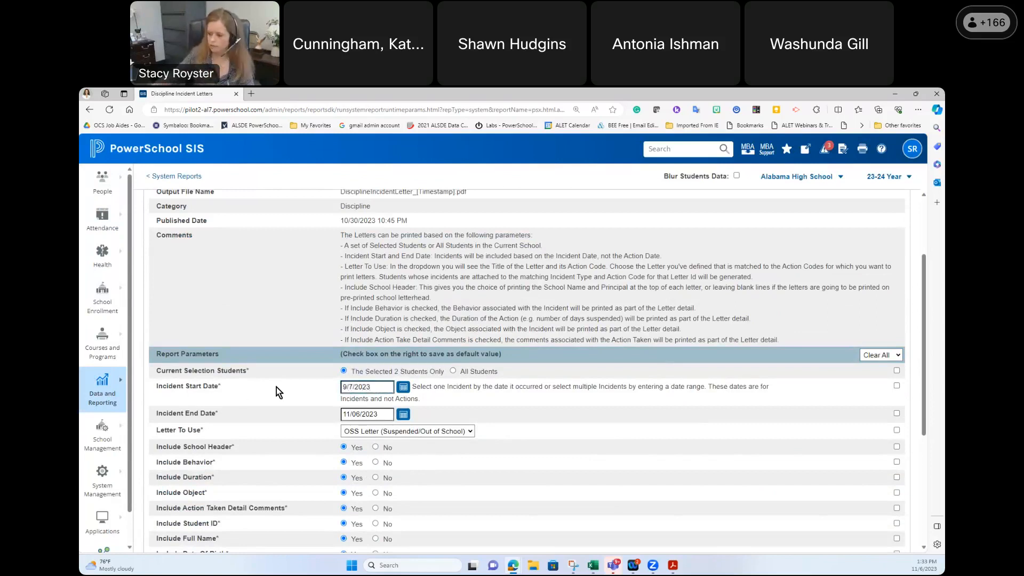
left_click_drag(381, 411, 295, 414)
type("9")
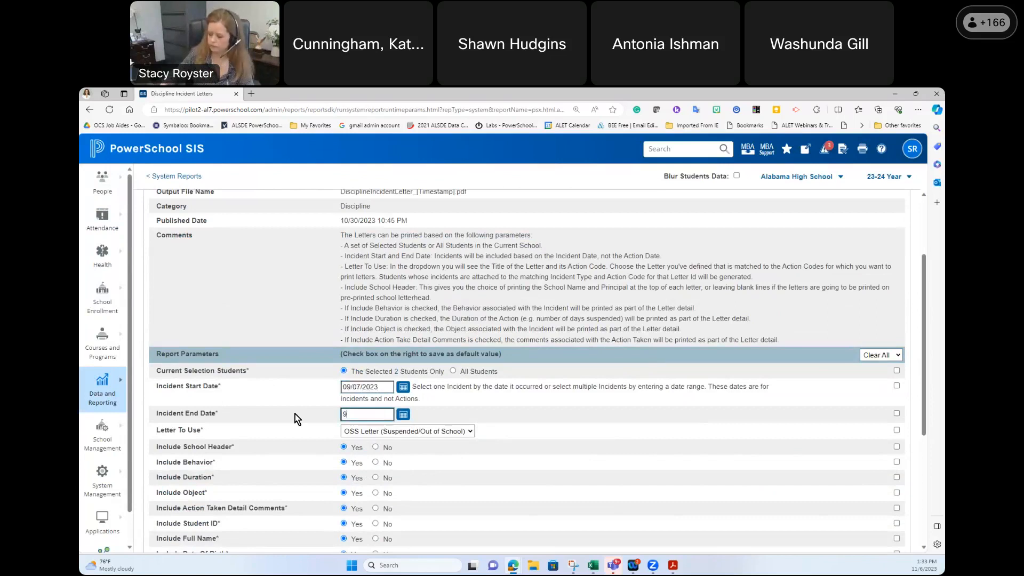
type("/7/2023")
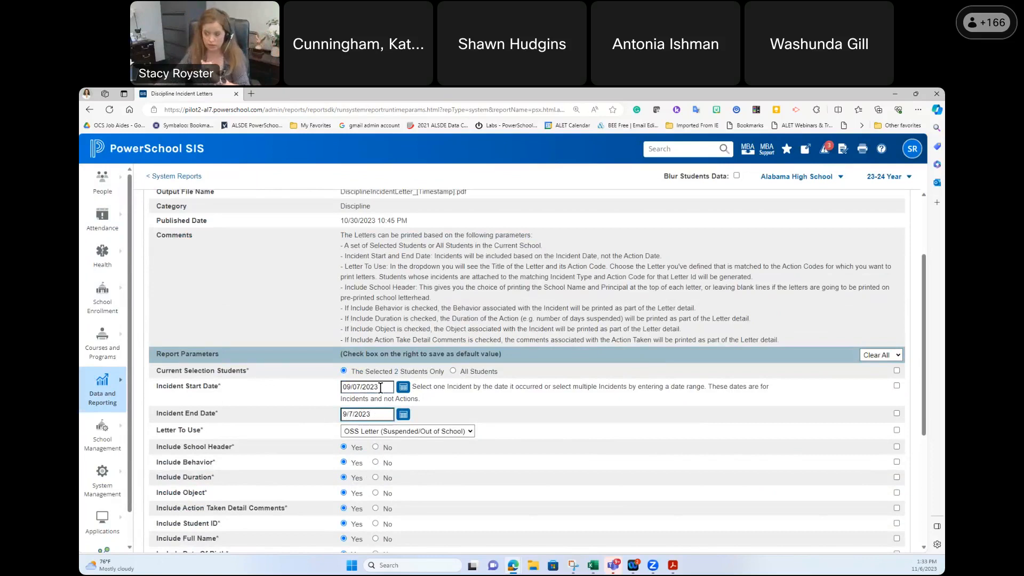
- Keep OSS Letter (Suspended/Out of School) as the letter to use, and set Include Duration and Include Object to No
scroll(521, 385, "down", 2)
scroll(521, 386, "down", 1)
scroll(521, 385, "up", 2)
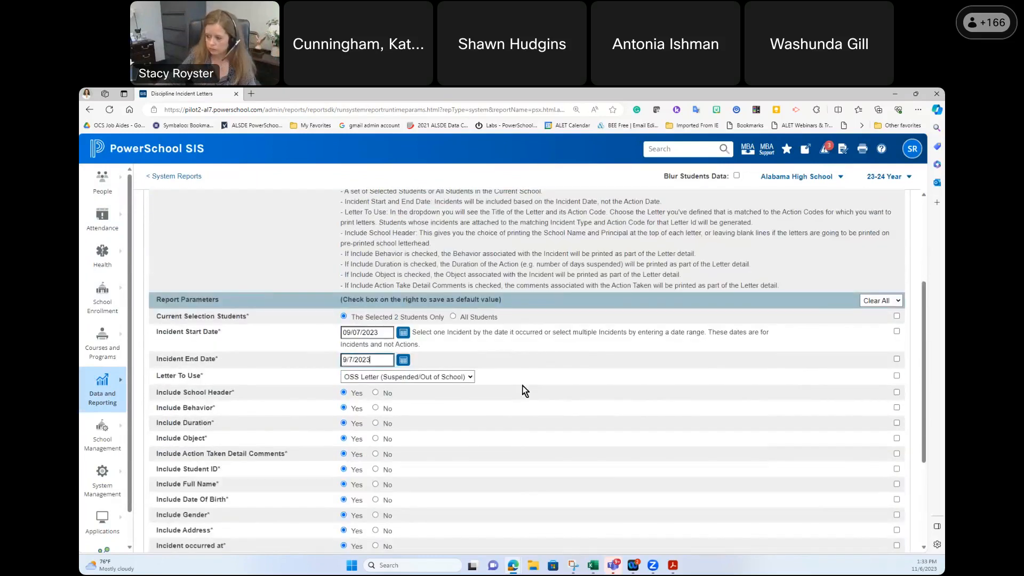
left_click(441, 374)
left_click(441, 374)
scroll(579, 394, "down", 1)
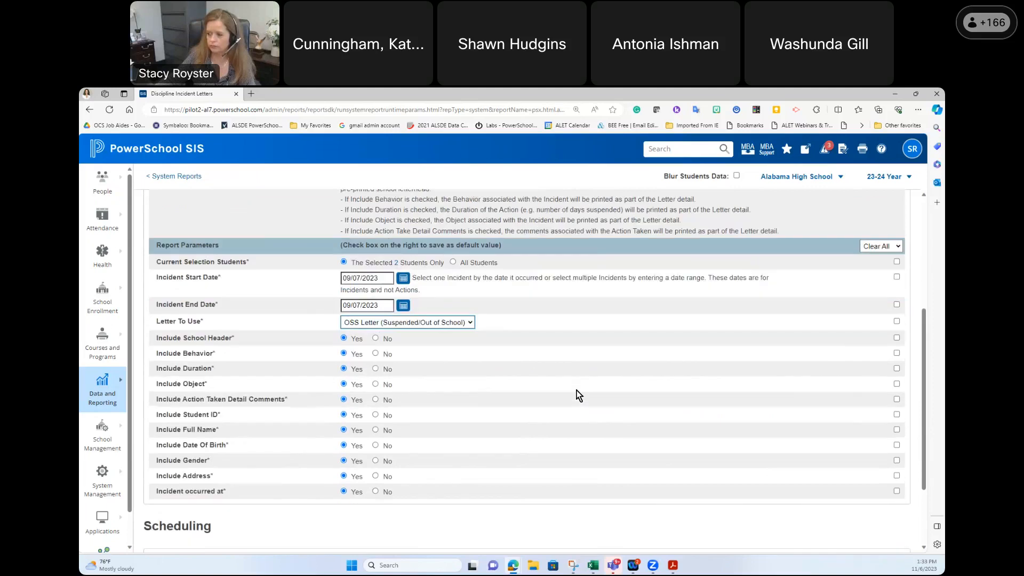
scroll(579, 395, "down", 1)
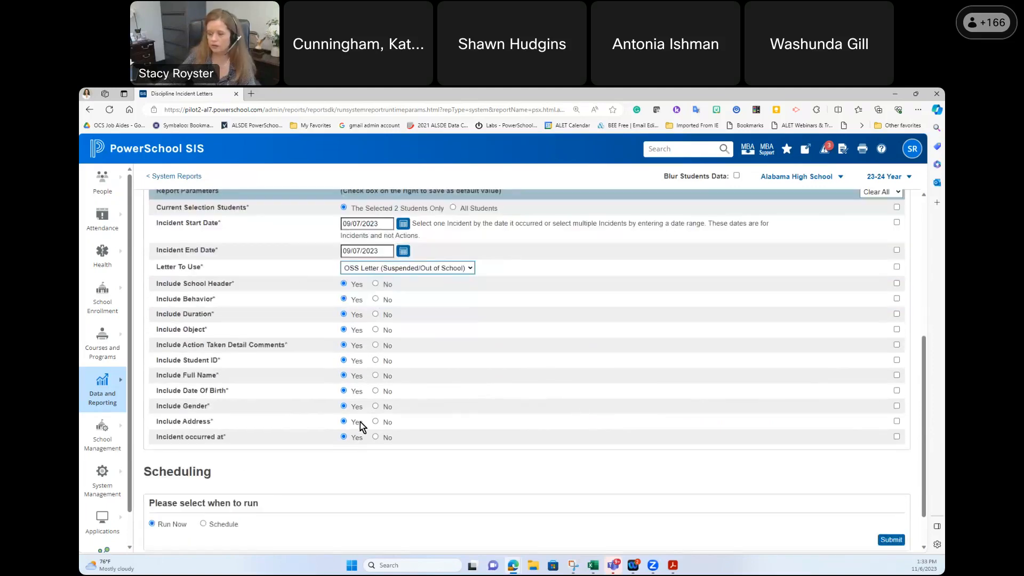
left_click(376, 314)
left_click(375, 330)
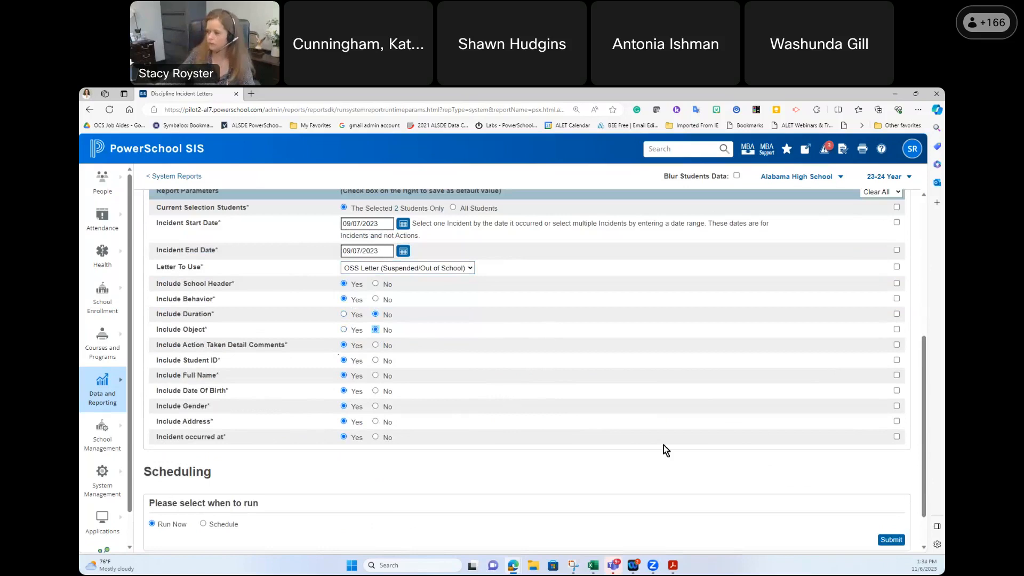
- Submit the report to run now, refresh the Report Queue, and open the newest completed letter PDF
left_click(891, 539)
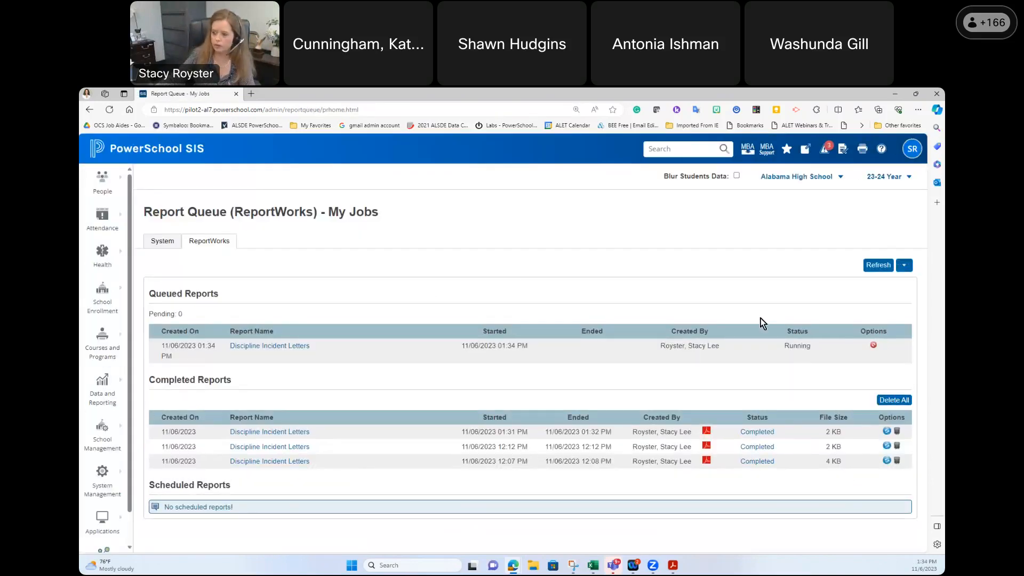
left_click(875, 270)
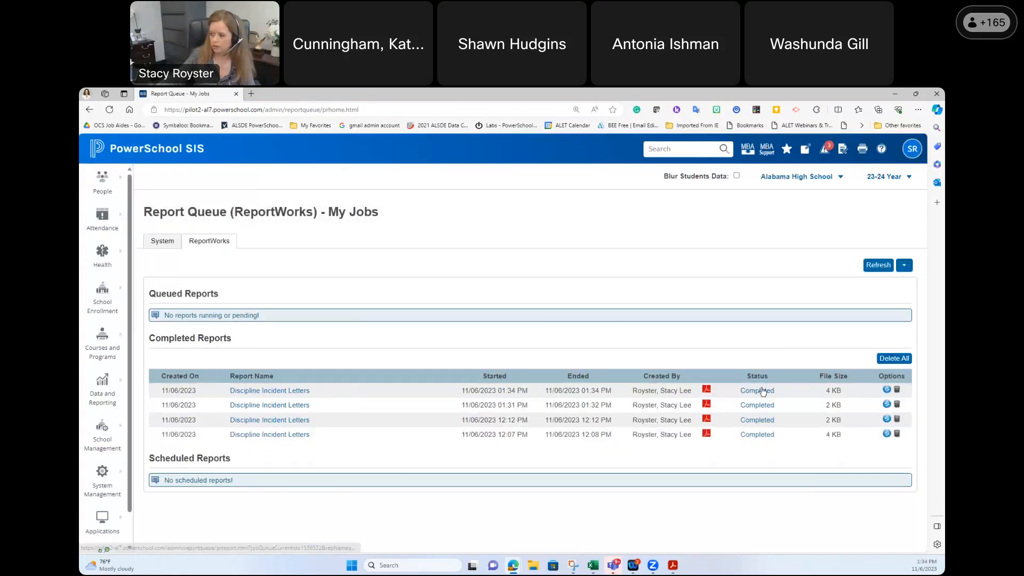
left_click(763, 393)
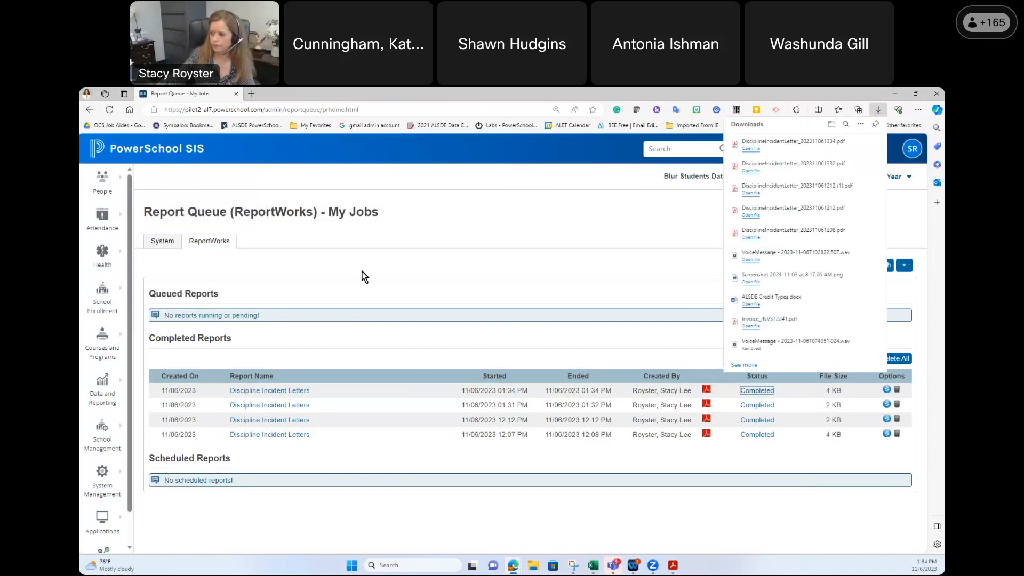
left_click(751, 149)
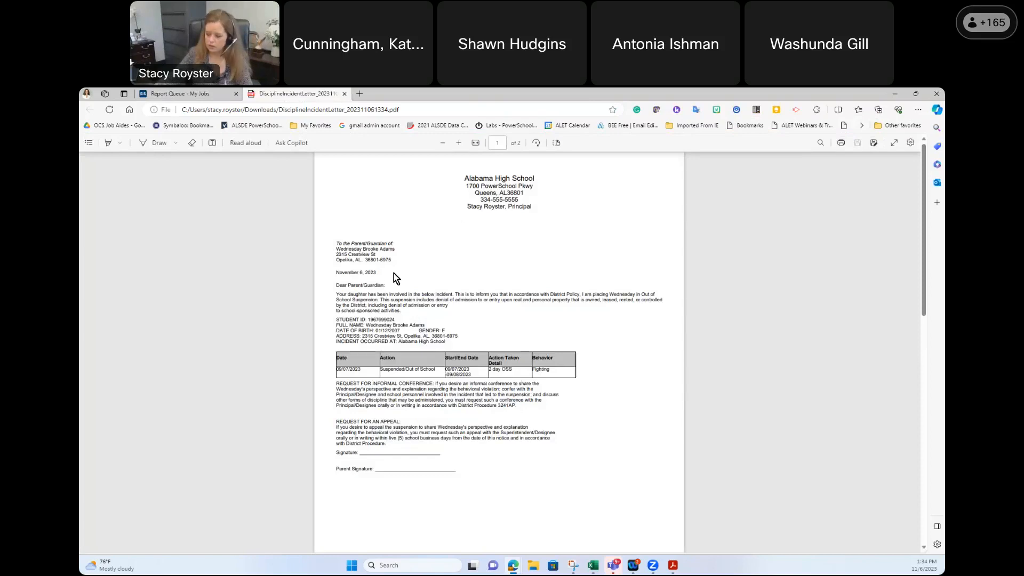
- Examine both students' OSS letters in the two-page PDF, including the incident tables and signature lines, and close it
scroll(394, 277, "up", 2)
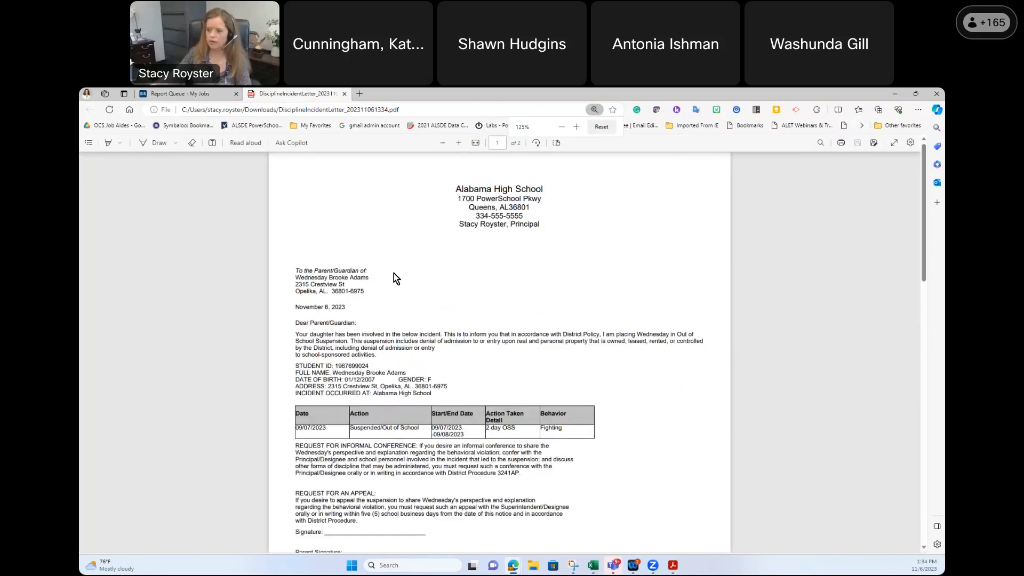
scroll(394, 273, "down", 1)
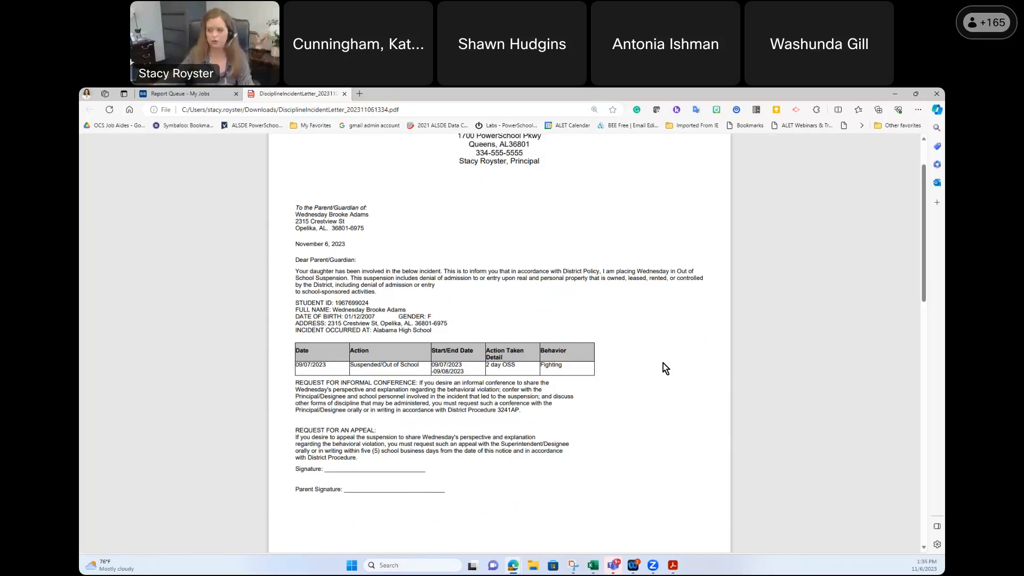
scroll(659, 367, "down", 8)
scroll(658, 361, "down", 4)
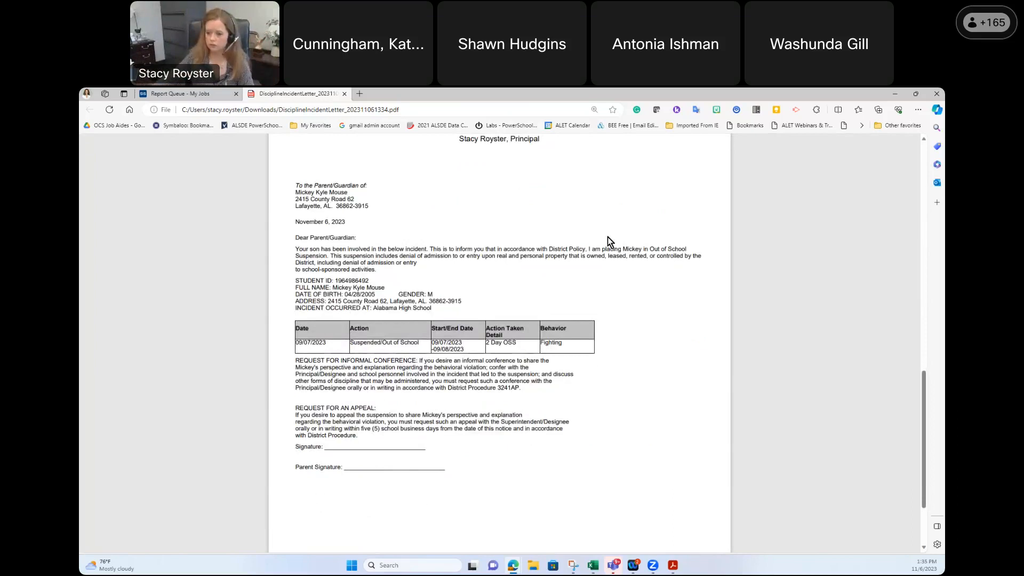
scroll(607, 242, "down", 2)
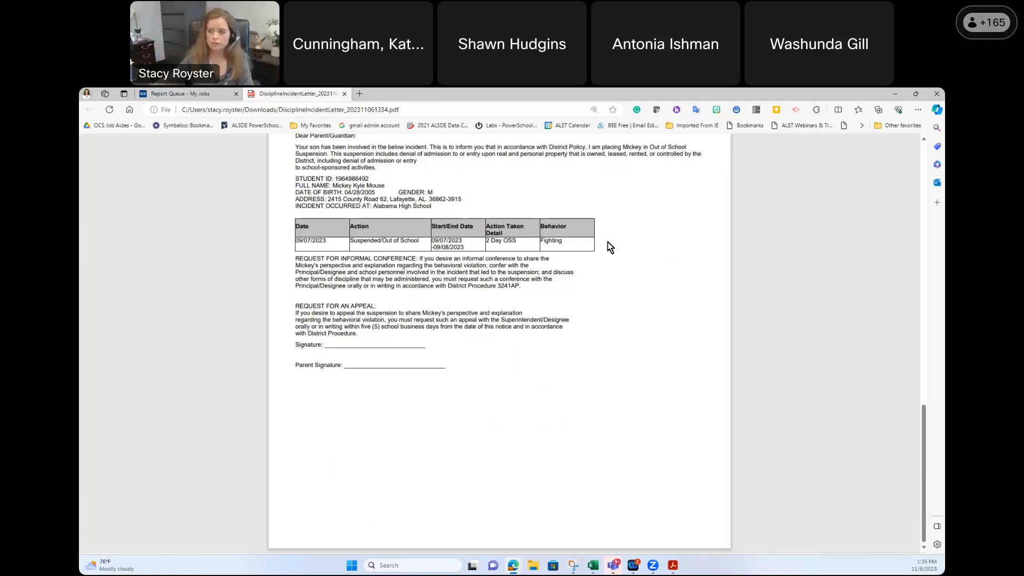
left_click(344, 94)
- Switch the school context to District Office and open the district-level Discipline Incident Letters setup under Behavior
left_click(797, 177)
scroll(711, 464, "down", 1)
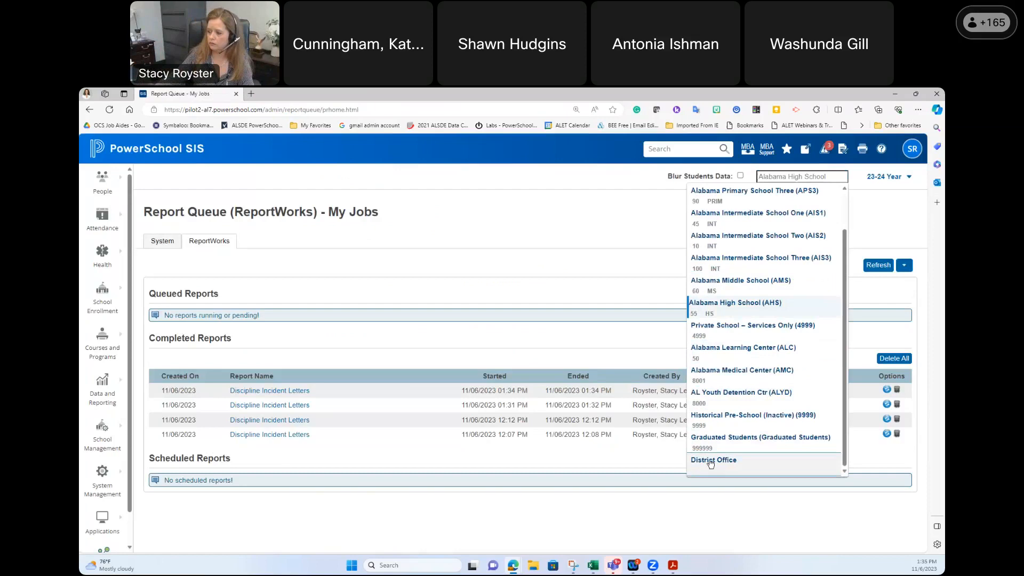
left_click(711, 460)
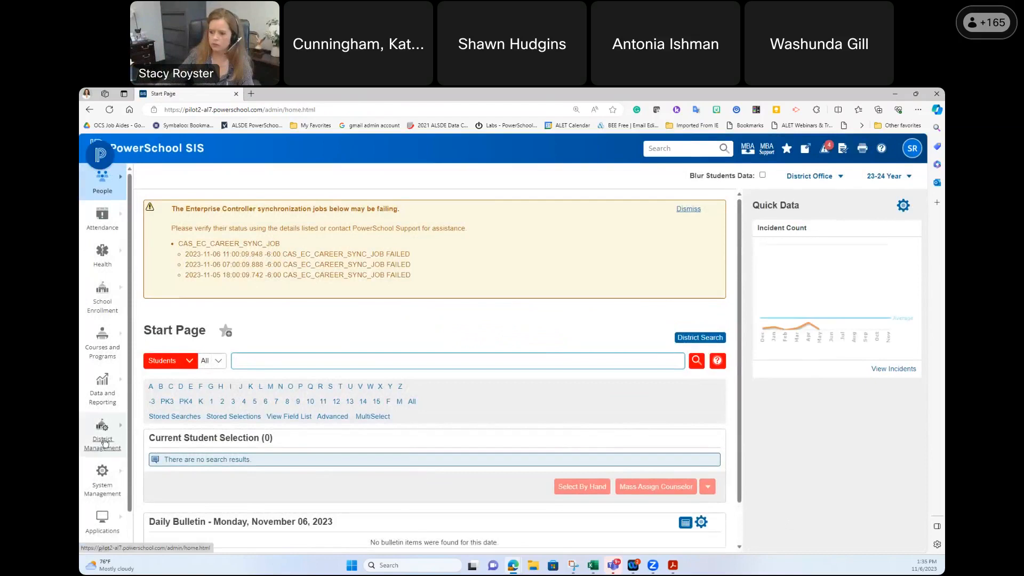
left_click(103, 432)
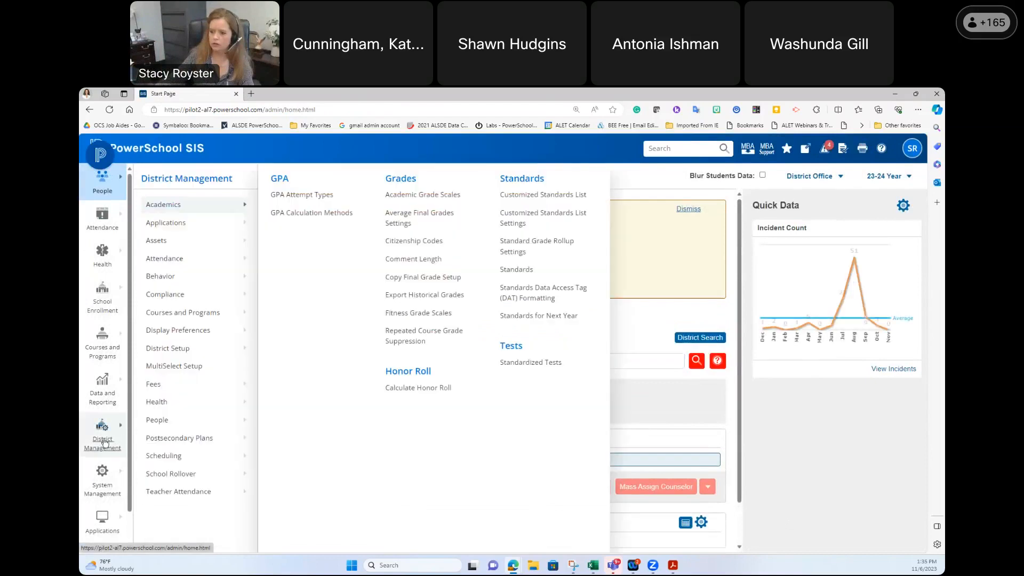
mouse_move(158, 281)
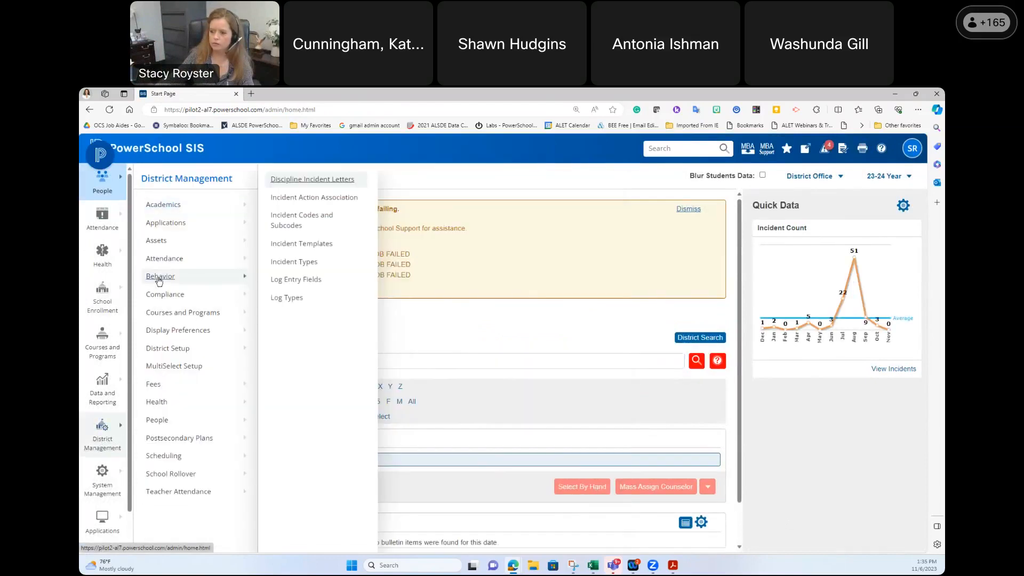
left_click(300, 180)
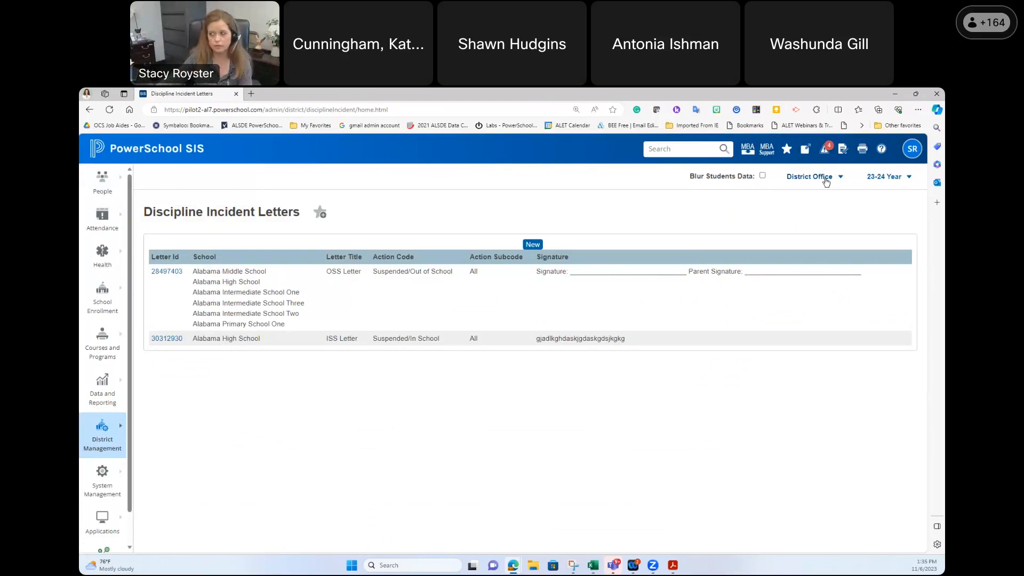
- Open the OSS Letter for editing and examine which schools are selected in its School list
left_click(167, 271)
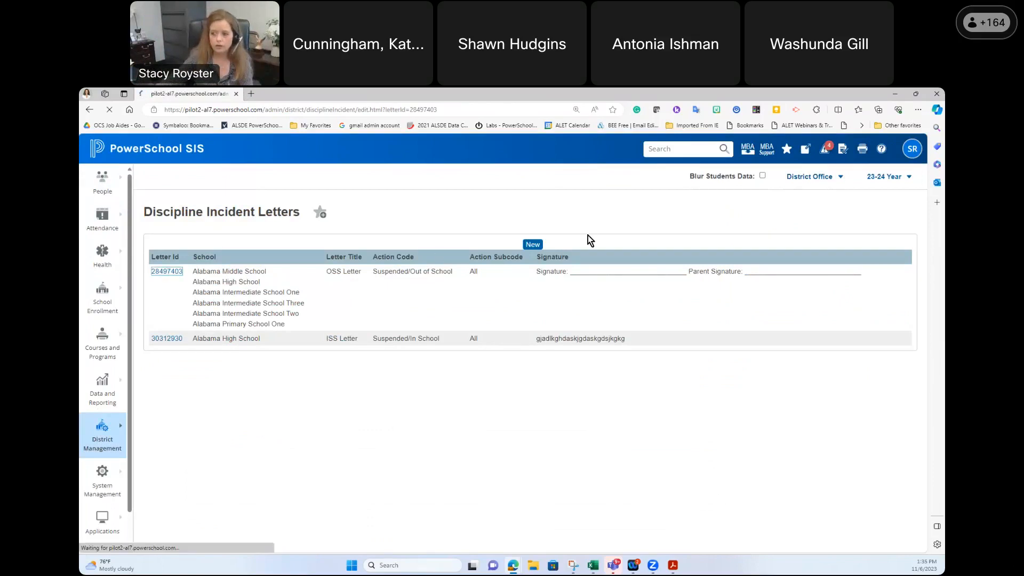
scroll(439, 293, "down", 3)
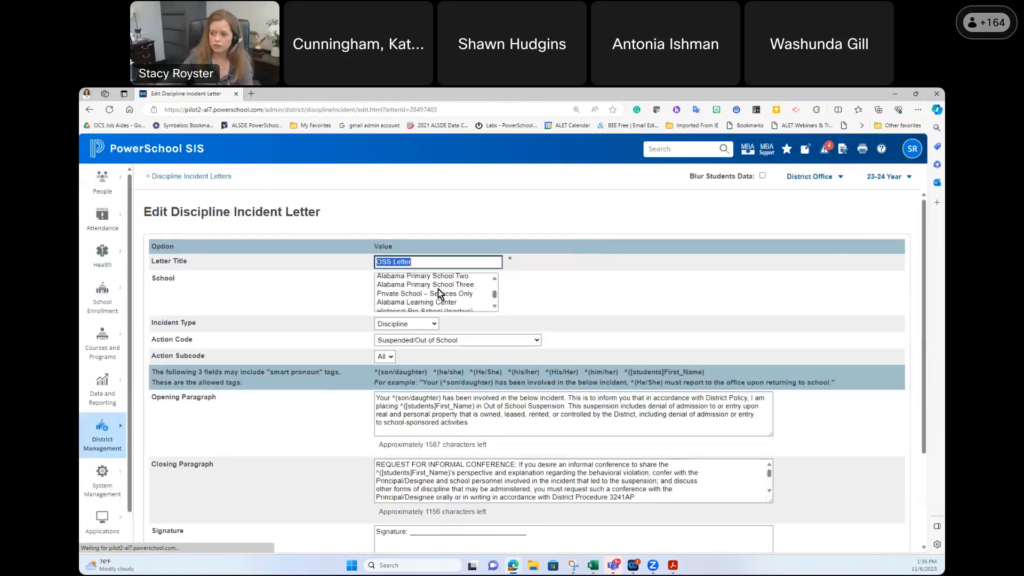
scroll(437, 289, "up", 3)
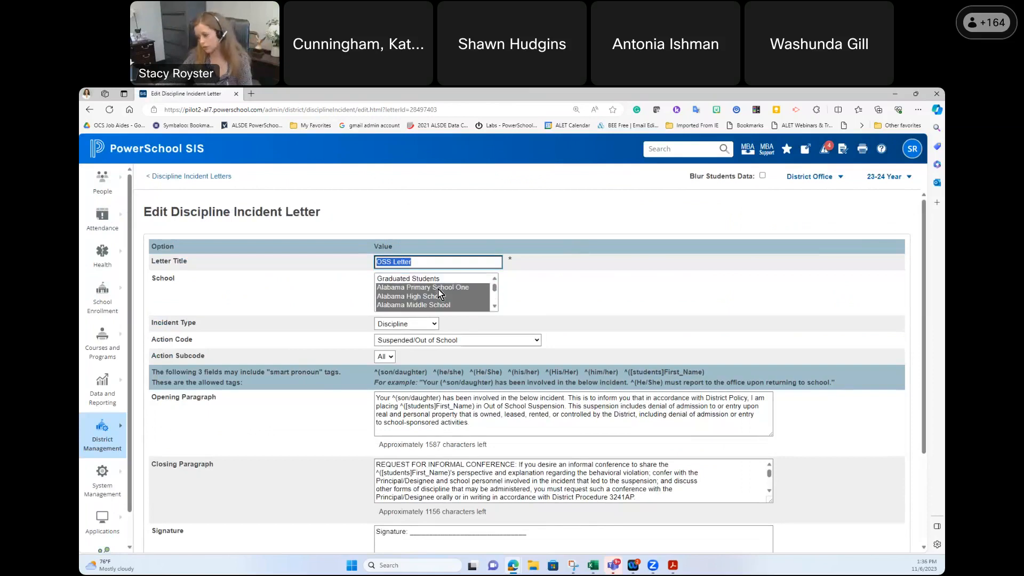
scroll(438, 290, "down", 4)
scroll(472, 299, "up", 4)
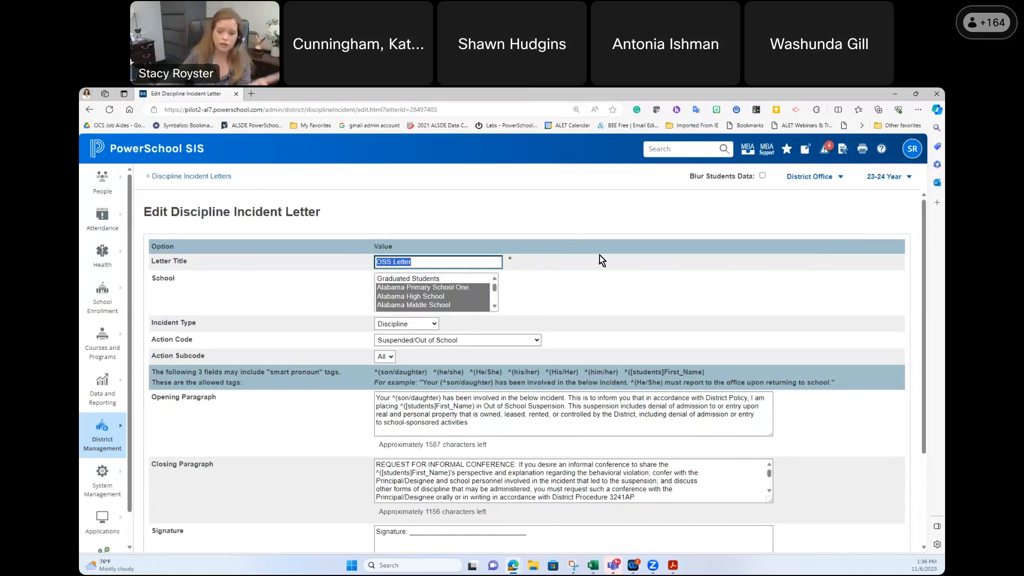
scroll(423, 299, "down", 1)
scroll(423, 298, "down", 3)
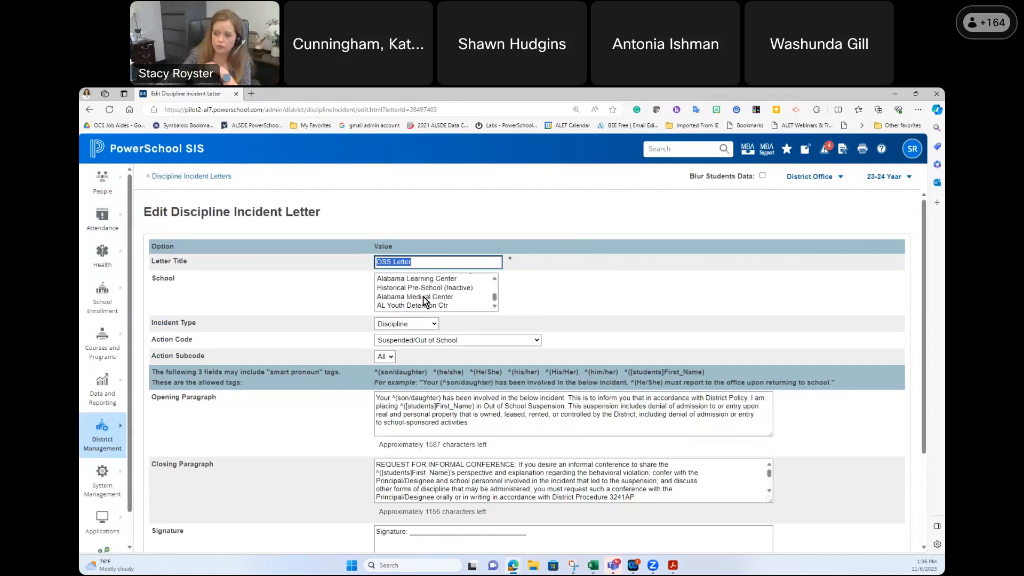
- Return to the Start Page, switched to Alabama High School, and add the student found by last name to the current selection
left_click(102, 432)
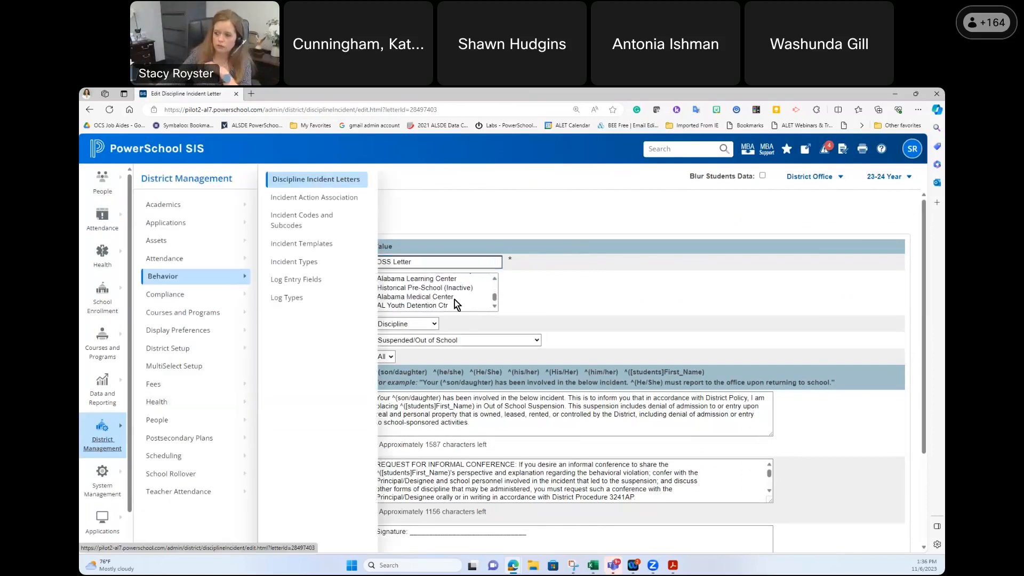
left_click(179, 154)
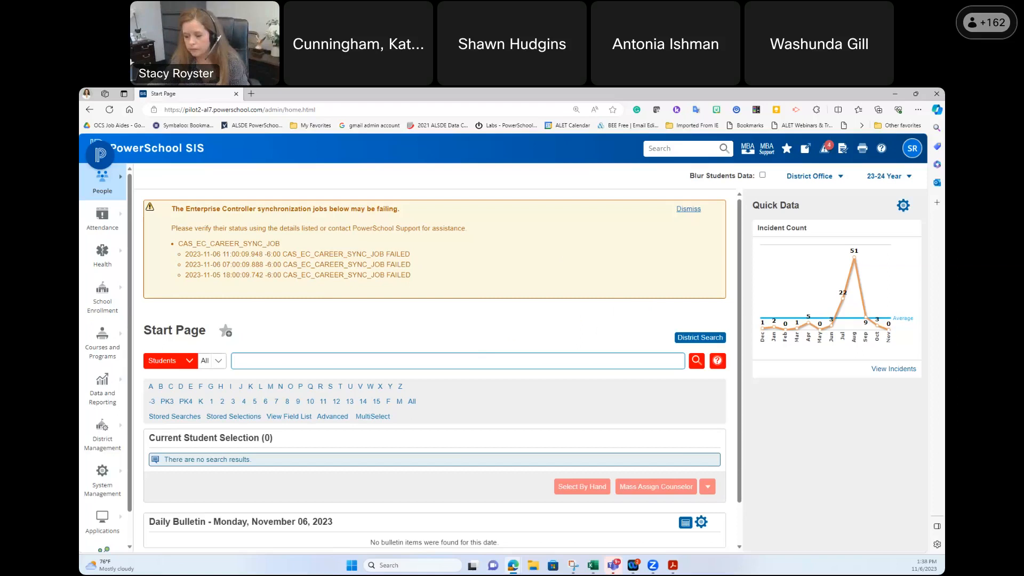
left_click(791, 177)
left_click(789, 300)
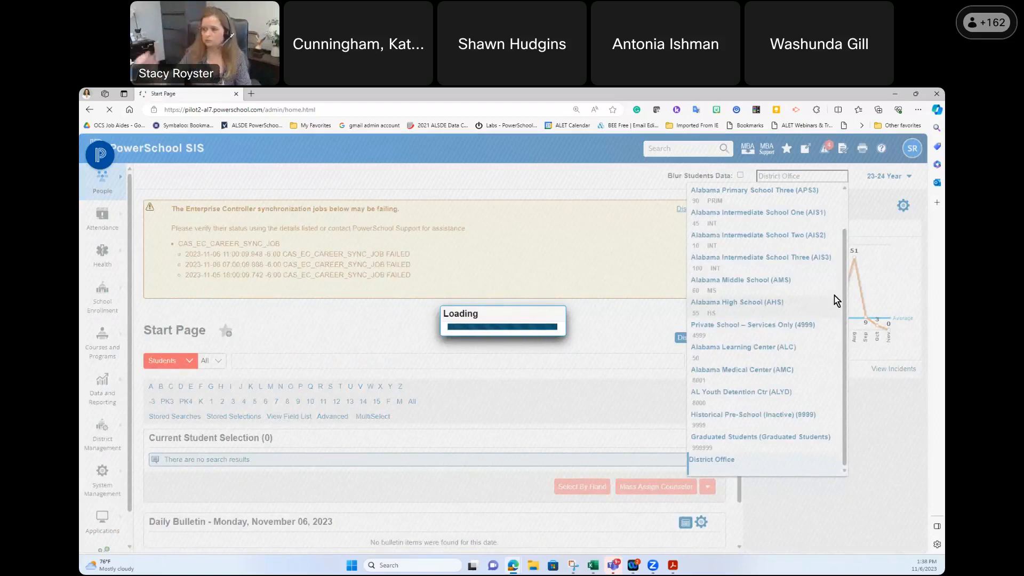
type("mouse")
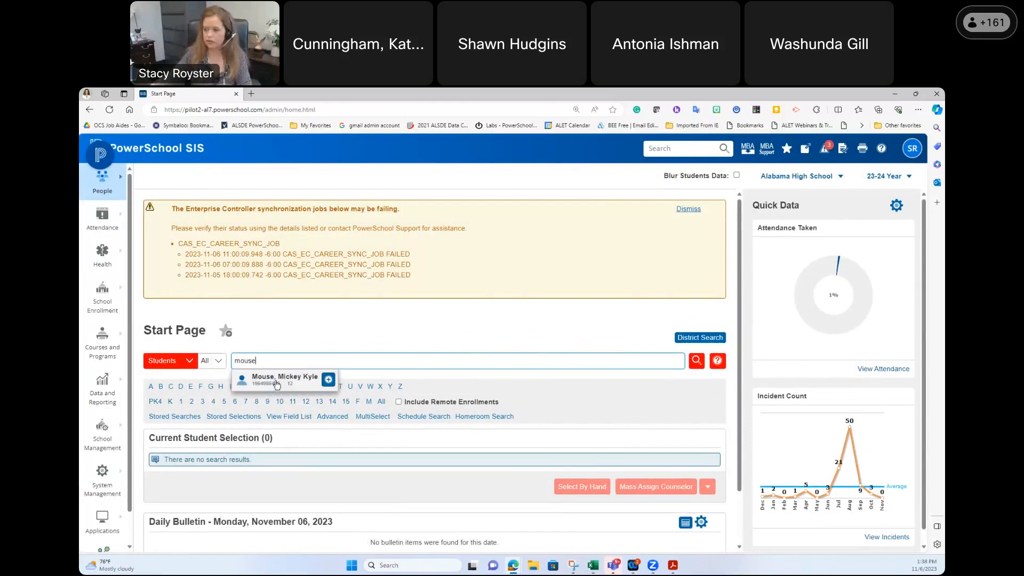
left_click(330, 379)
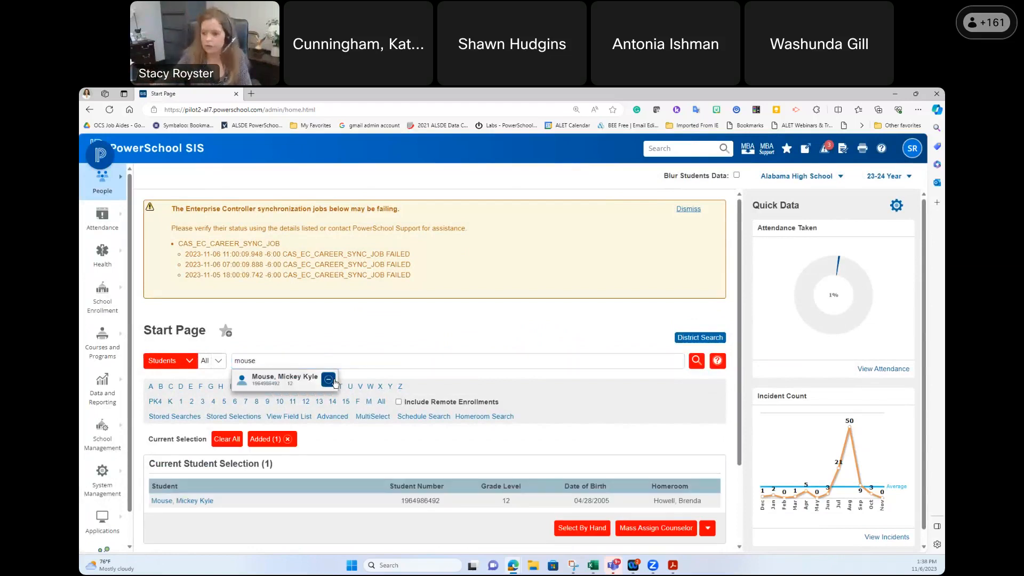
- Open the System Reports list and highlight the Discipline Incident Letters report in the Discipline section
left_click(93, 396)
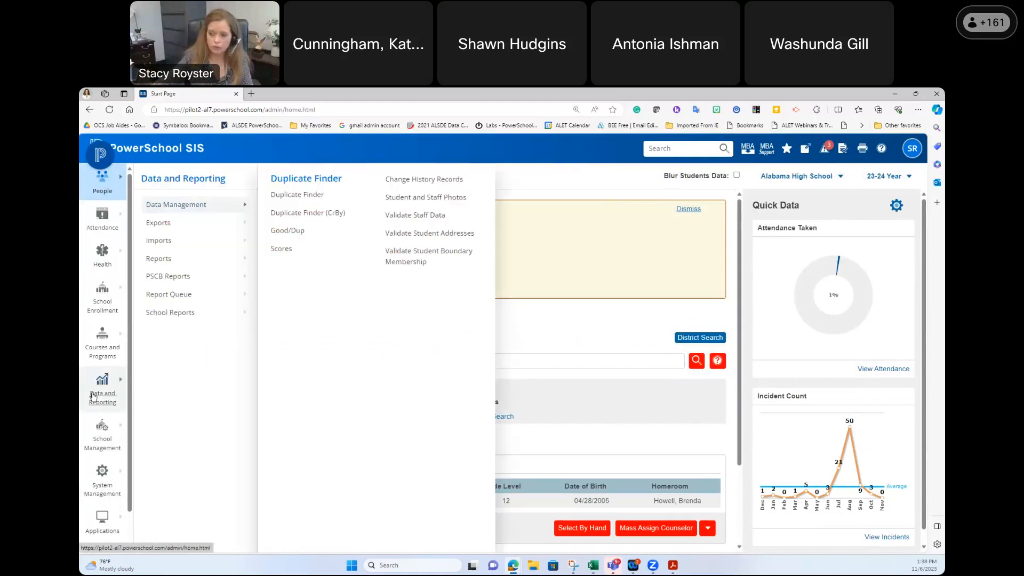
mouse_move(159, 258)
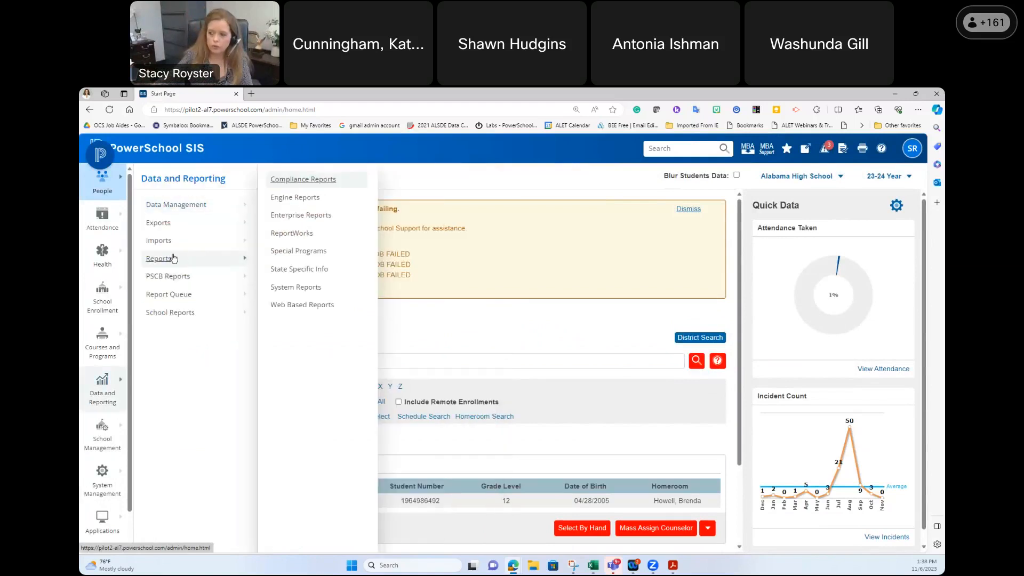
left_click(311, 289)
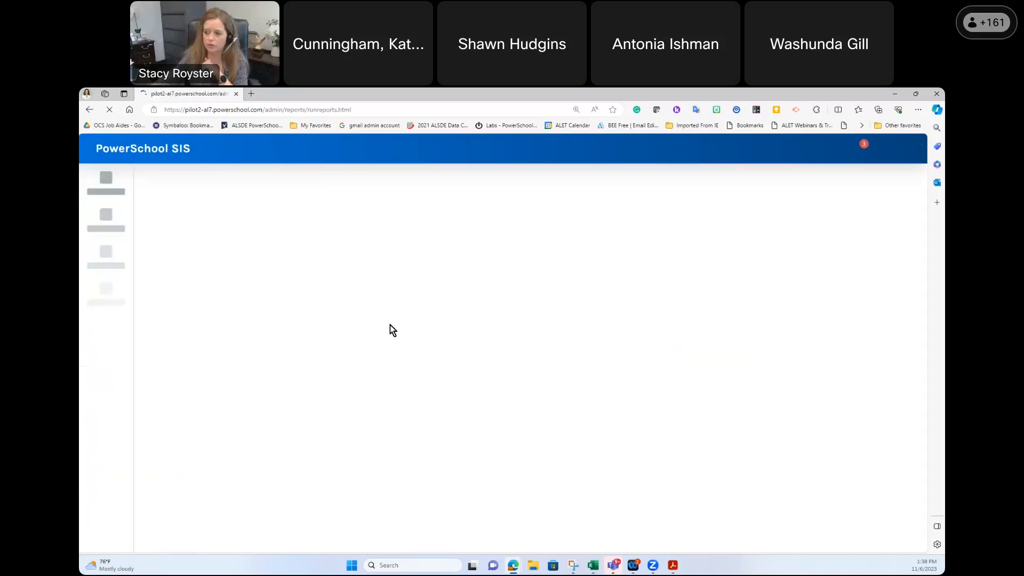
scroll(280, 310, "down", 6)
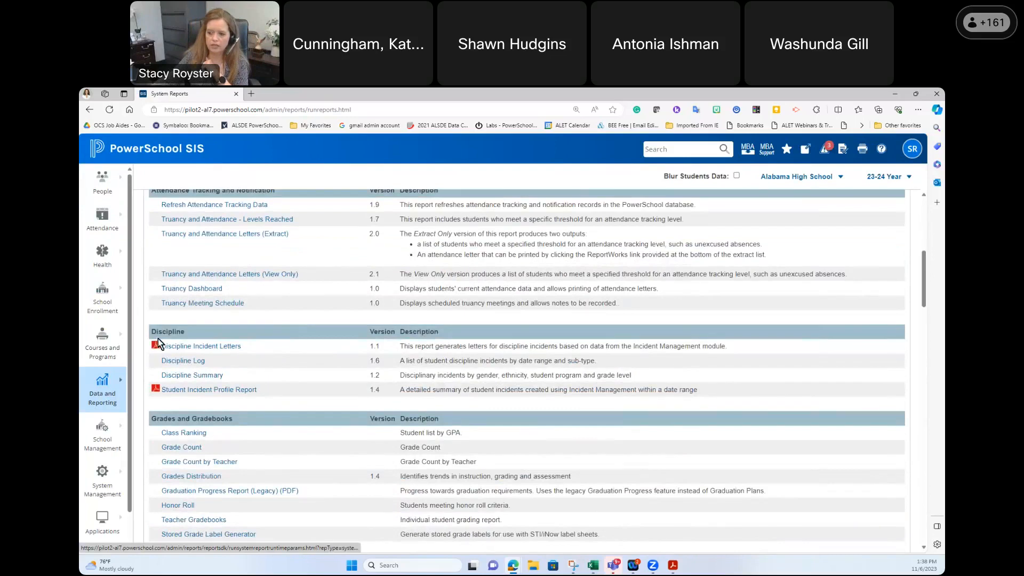
left_click_drag(242, 347, 151, 352)
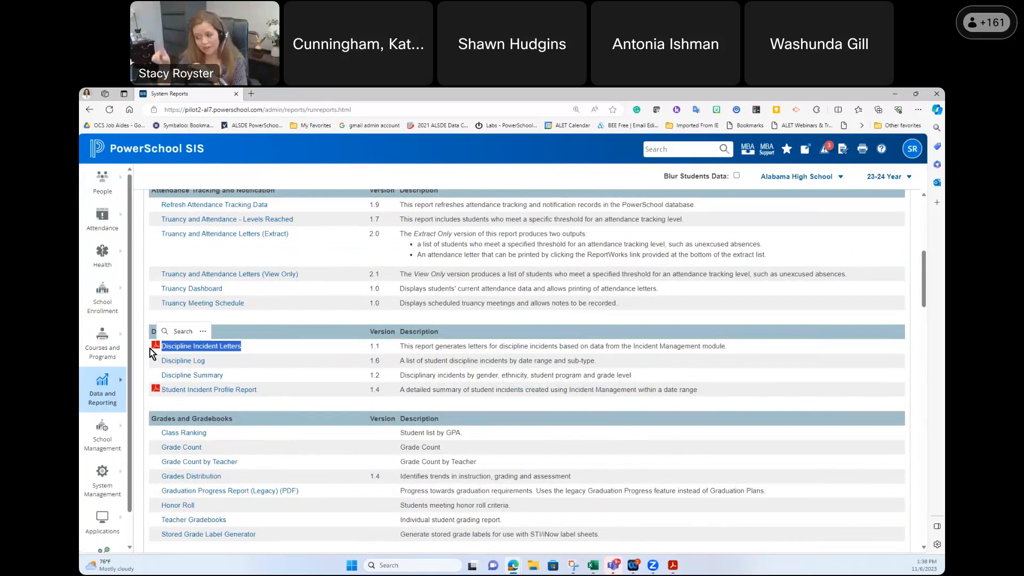
- Look through the remaining system reports down to Student/Staff Listings, and briefly view the incident letter PDF in Adobe Acrobat
scroll(308, 322, "down", 15)
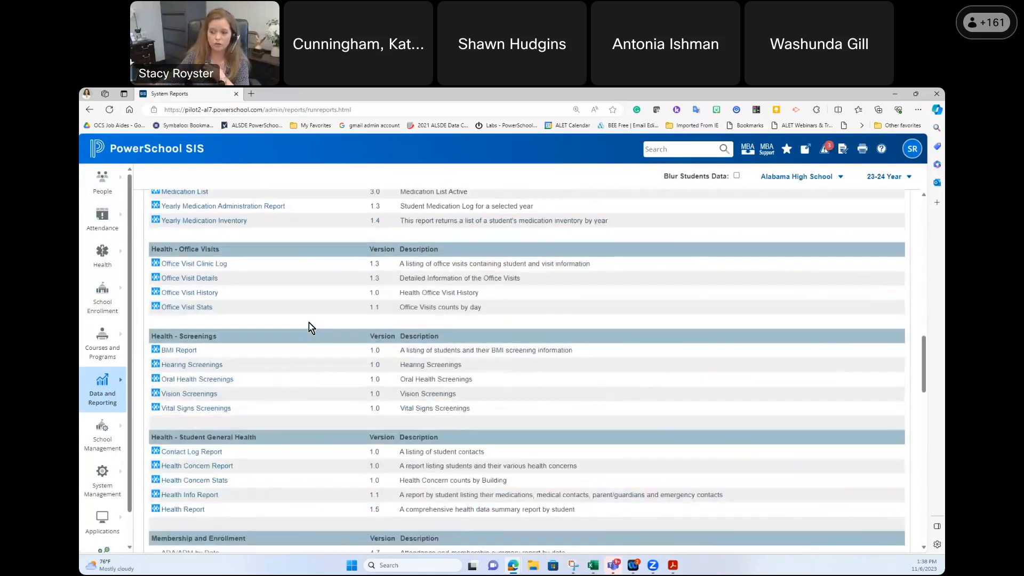
scroll(309, 322, "down", 1)
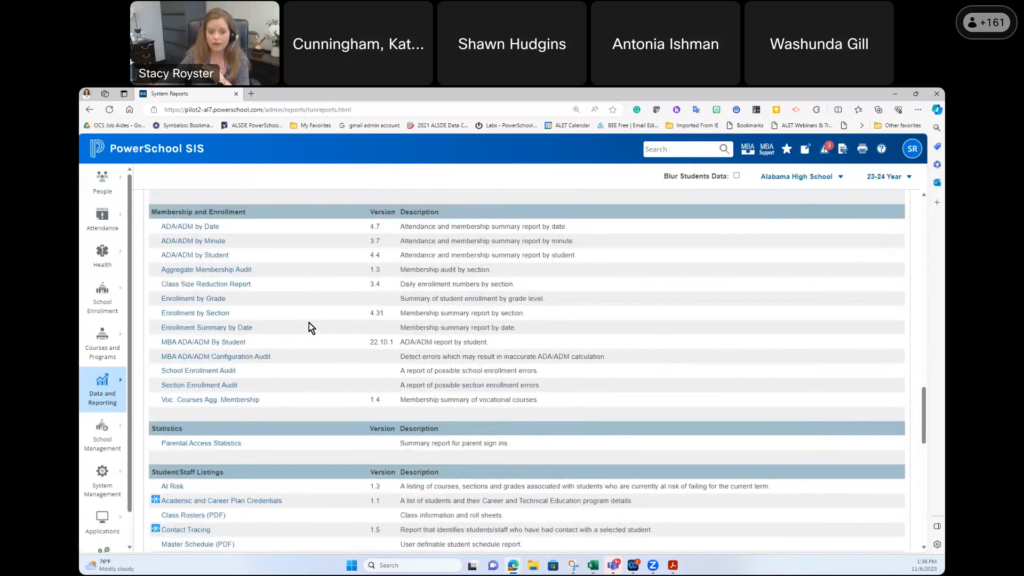
scroll(308, 322, "down", 2)
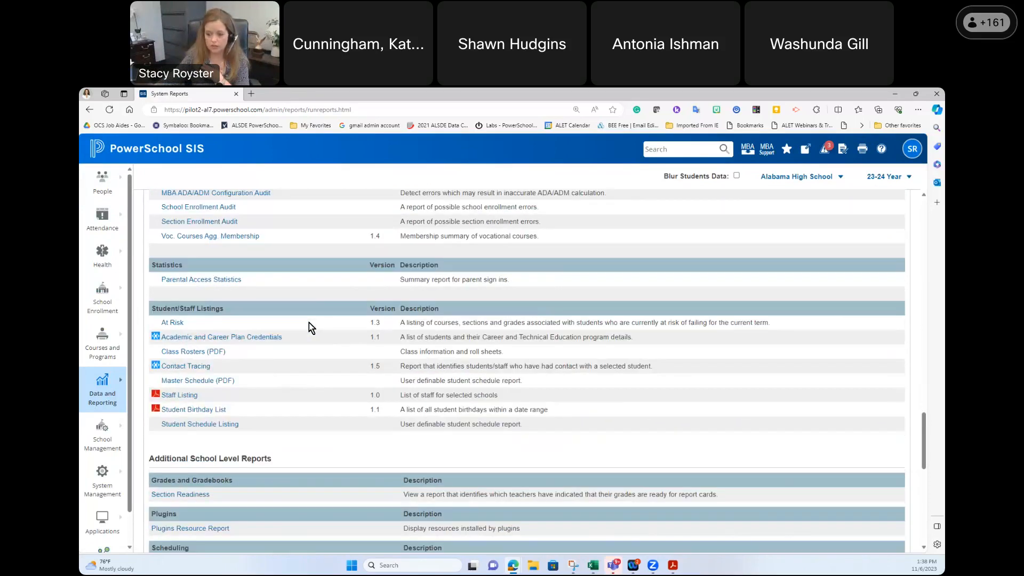
scroll(309, 322, "up", 2)
scroll(364, 344, "up", 3)
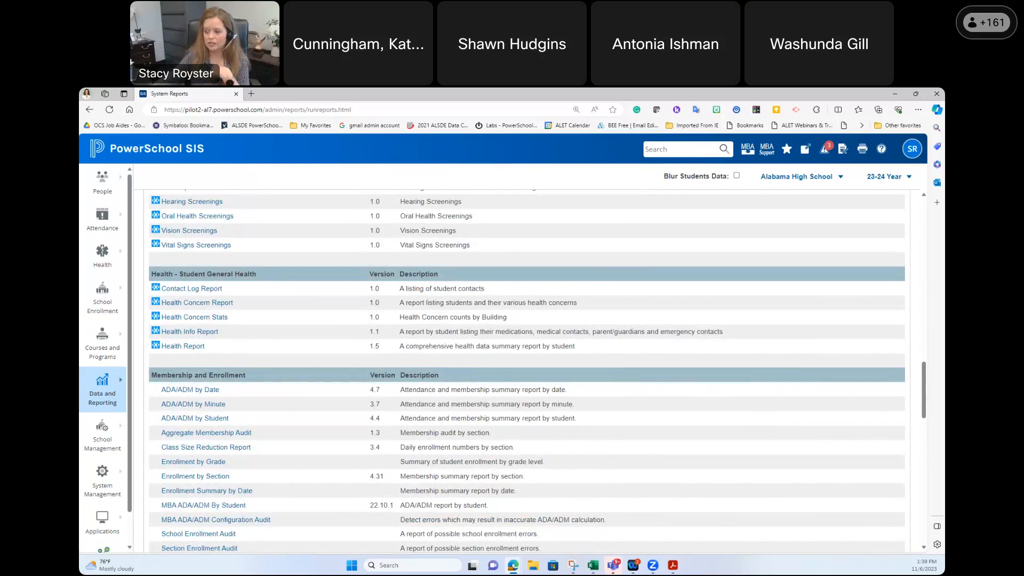
left_click(676, 566)
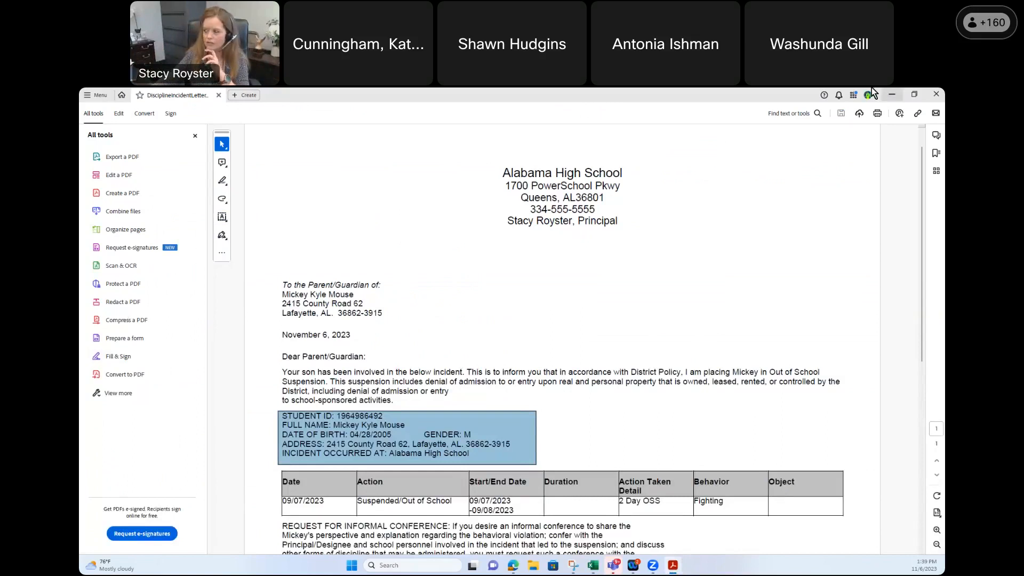
left_click(892, 95)
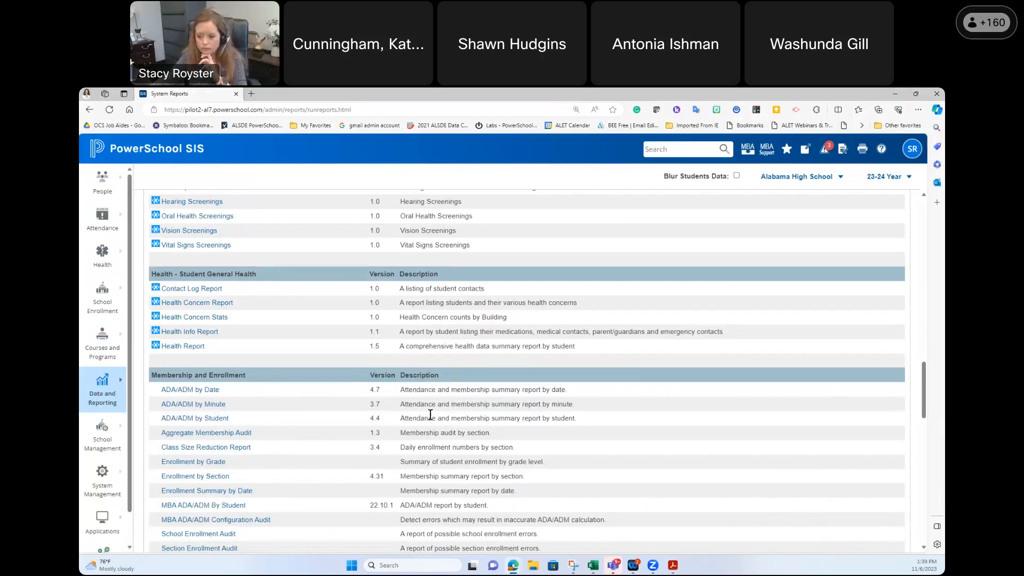